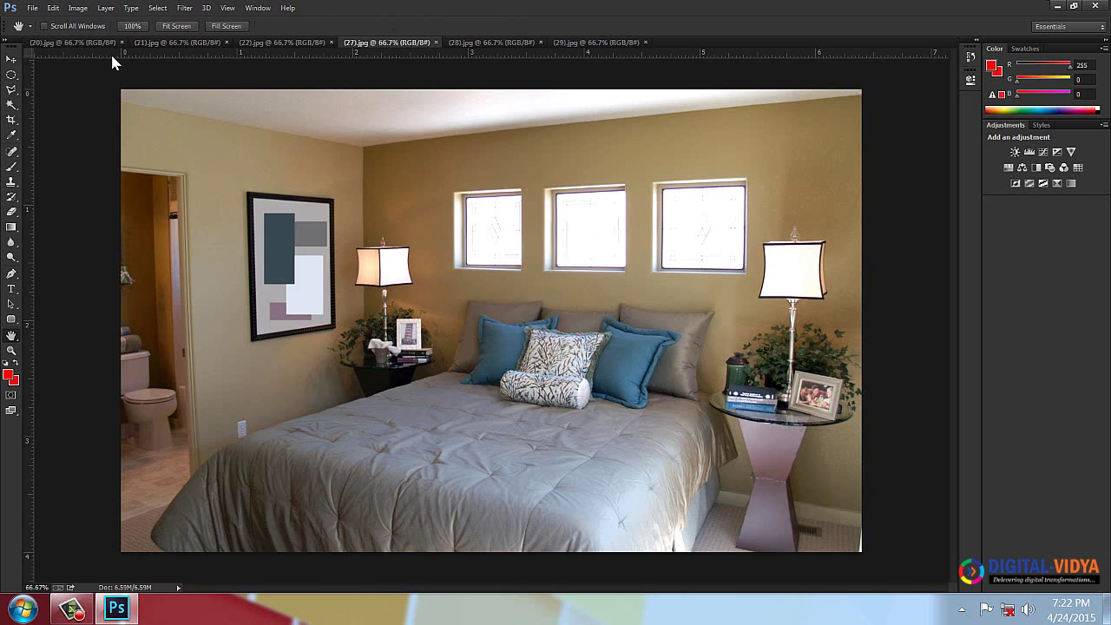
- Switch to the image (20).jpg and set its zoom level to 200%
left_click(84, 42)
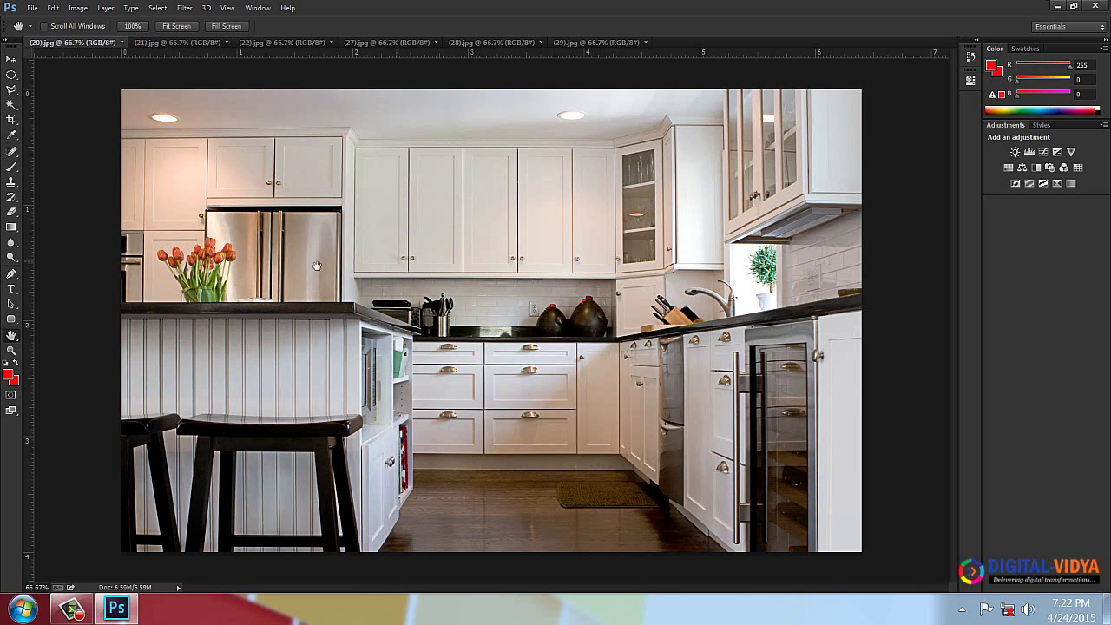
left_click(42, 588)
type("200")
key("Return")
- Flick-pan around the kitchen image with the Hand tool, covering the cabinets, counter and sink area
left_click_drag(517, 348, 367, 249)
left_click_drag(682, 359, 427, 359)
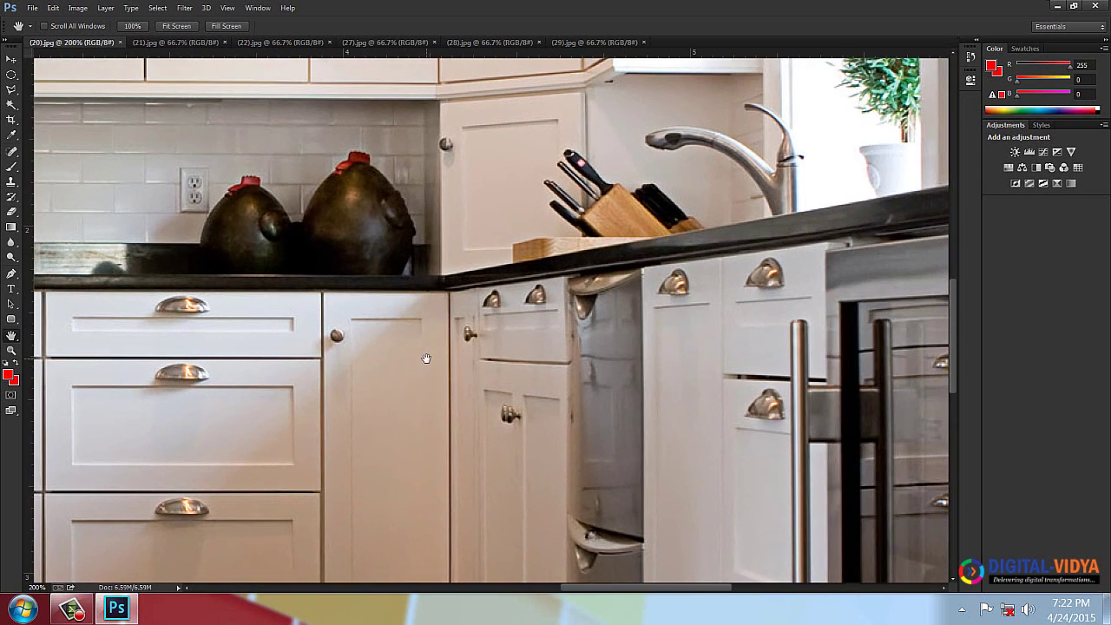
left_click_drag(778, 342, 419, 338)
left_click_drag(333, 322, 684, 330)
left_click_drag(255, 338, 561, 430)
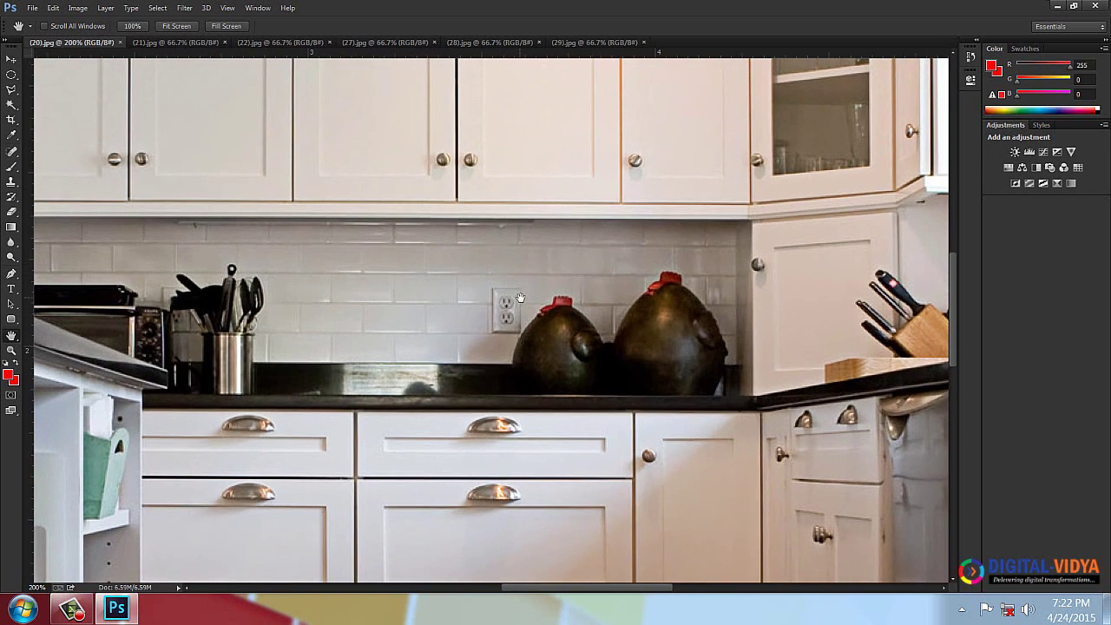
left_click_drag(748, 480, 636, 358)
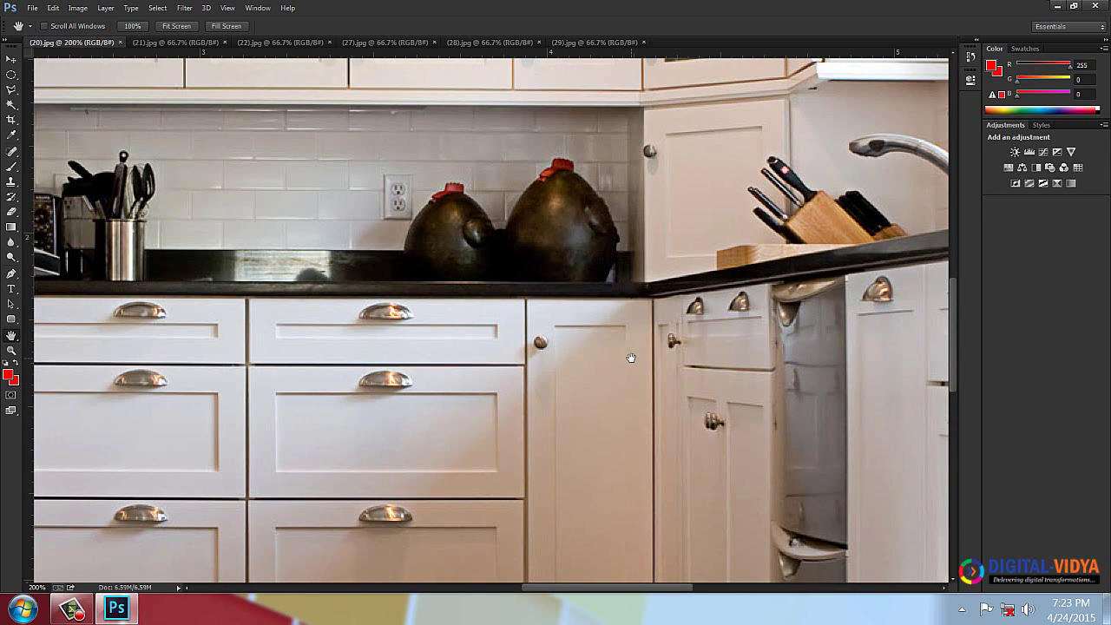
- Review the General preferences and close them without changing any option
left_click(55, 9)
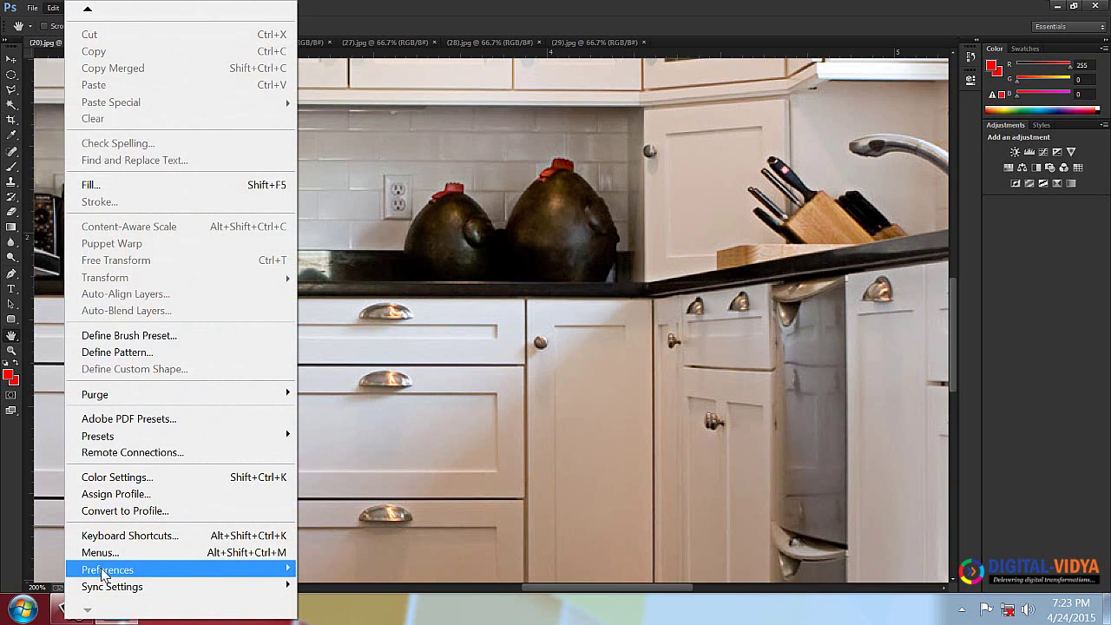
mouse_move(108, 570)
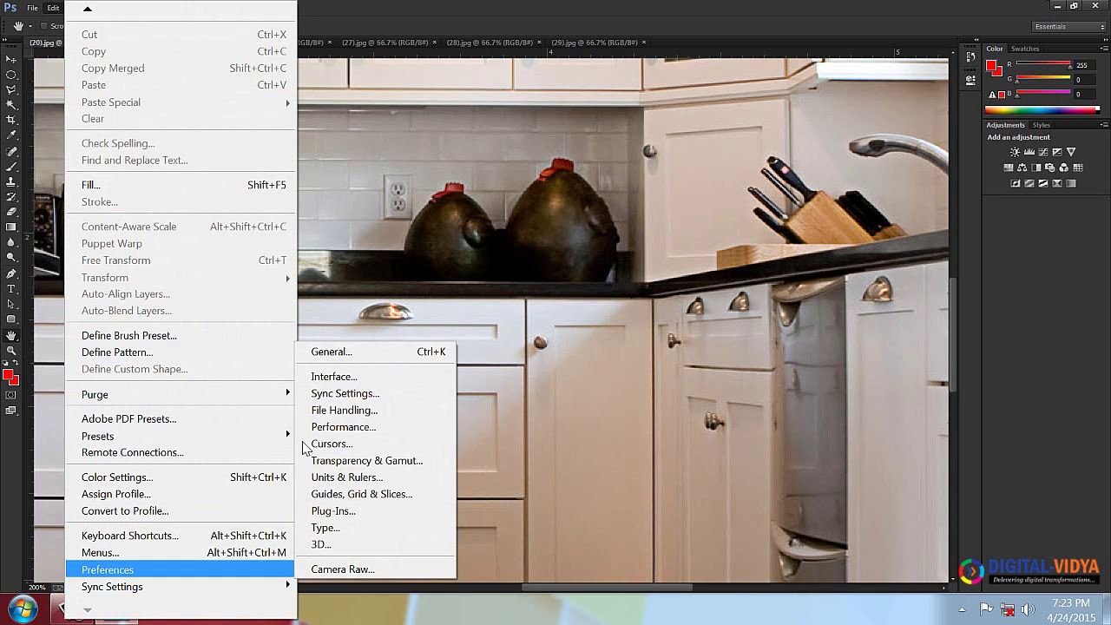
left_click(337, 354)
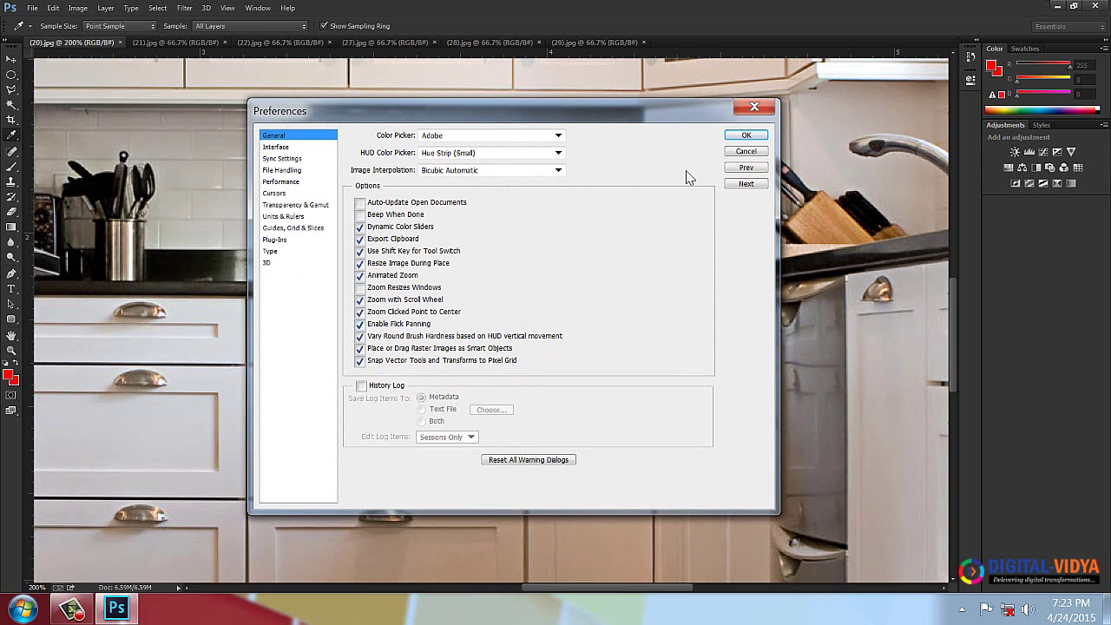
left_click(745, 135)
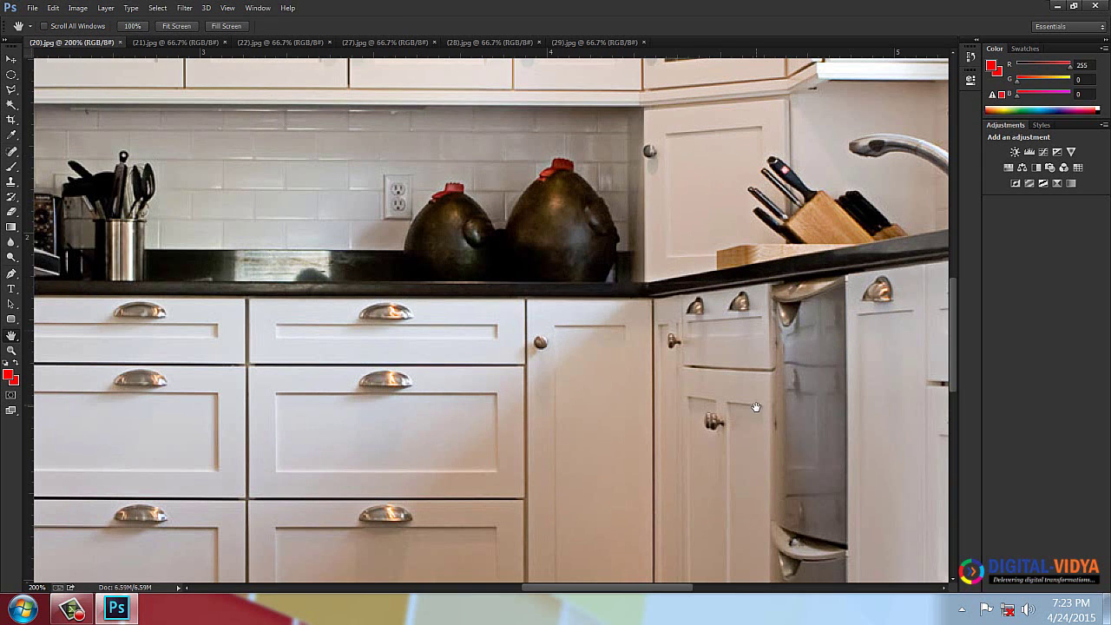
- Flick-pan across the kitchen image, zoom in to 300%, and continue panning around the sink and window
left_click_drag(717, 387, 594, 327)
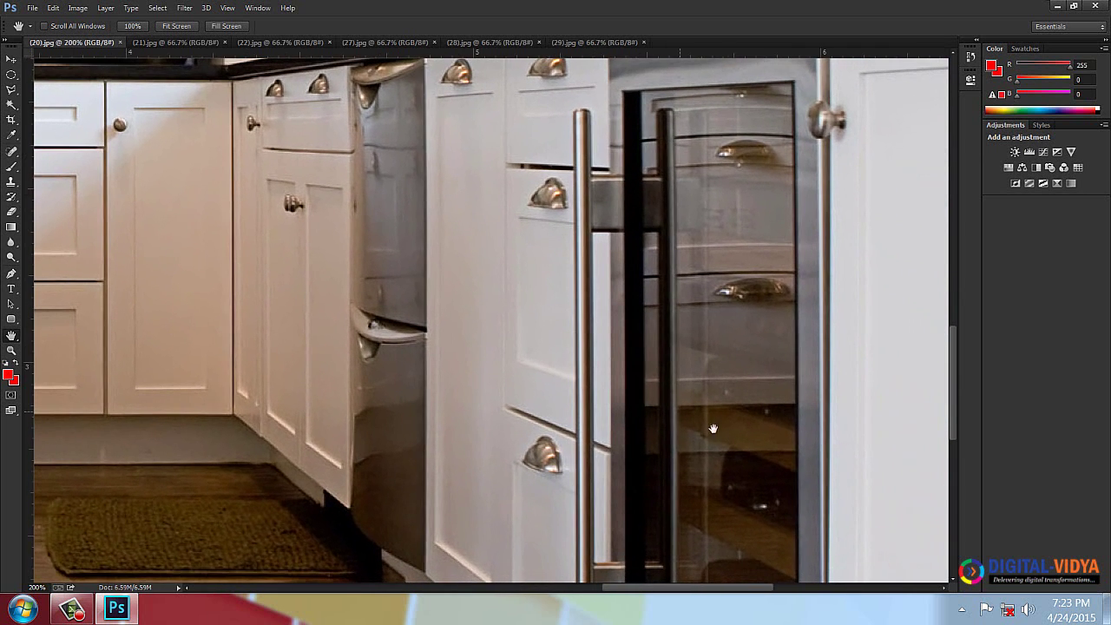
left_click_drag(813, 501, 472, 355)
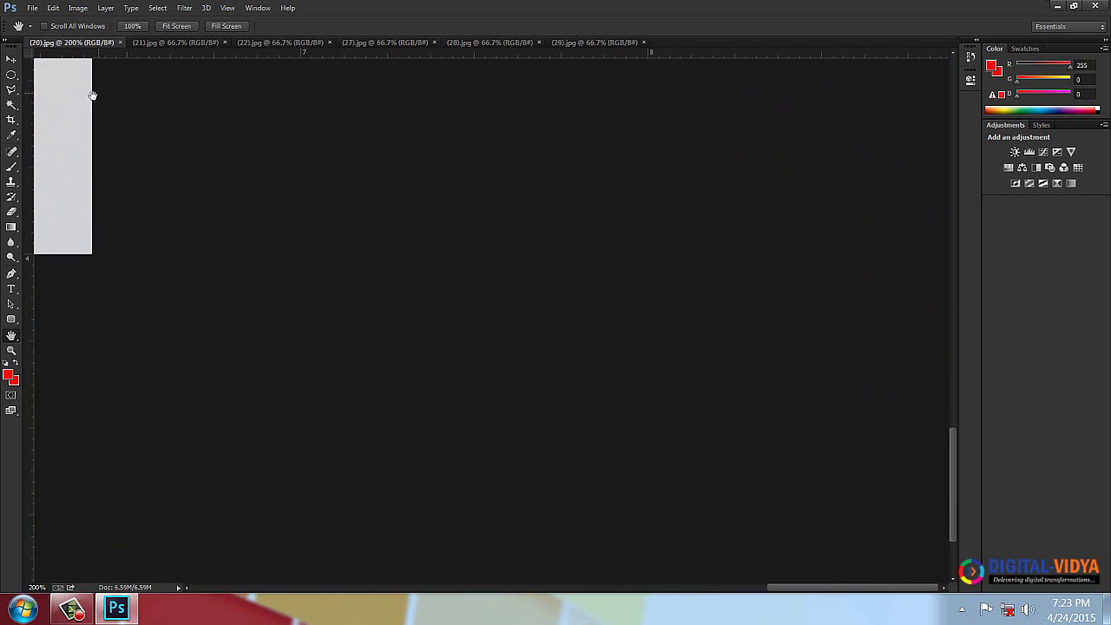
left_click_drag(362, 310, 612, 370)
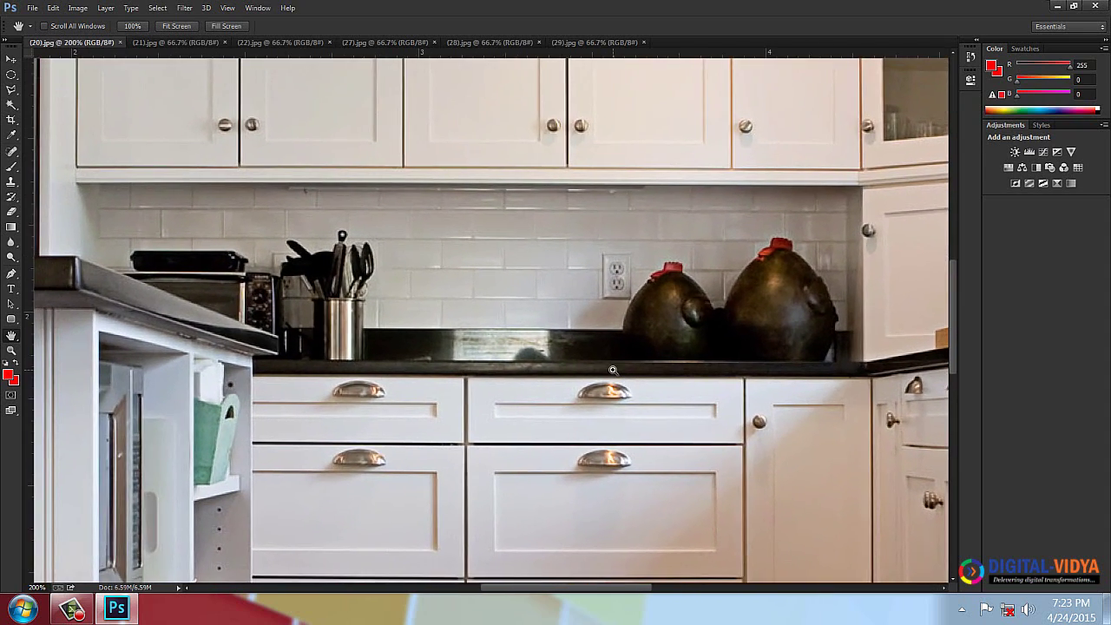
left_click(612, 369, "ctrl")
left_click_drag(565, 303, 280, 146)
left_click_drag(792, 421, 412, 364)
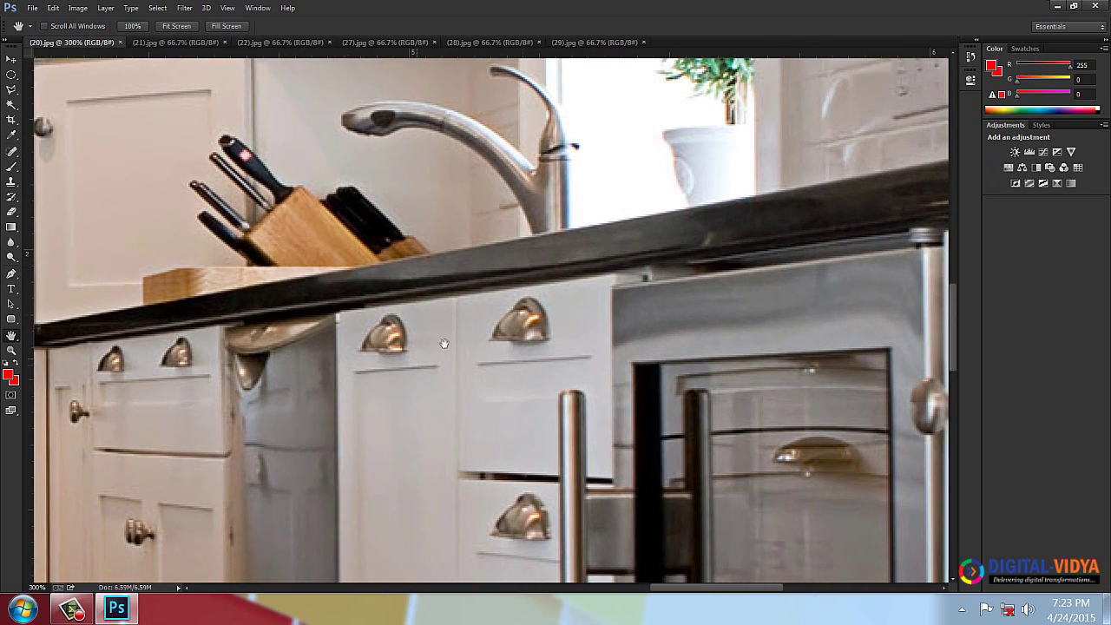
left_click_drag(702, 202, 747, 366)
left_click_drag(654, 265, 483, 249)
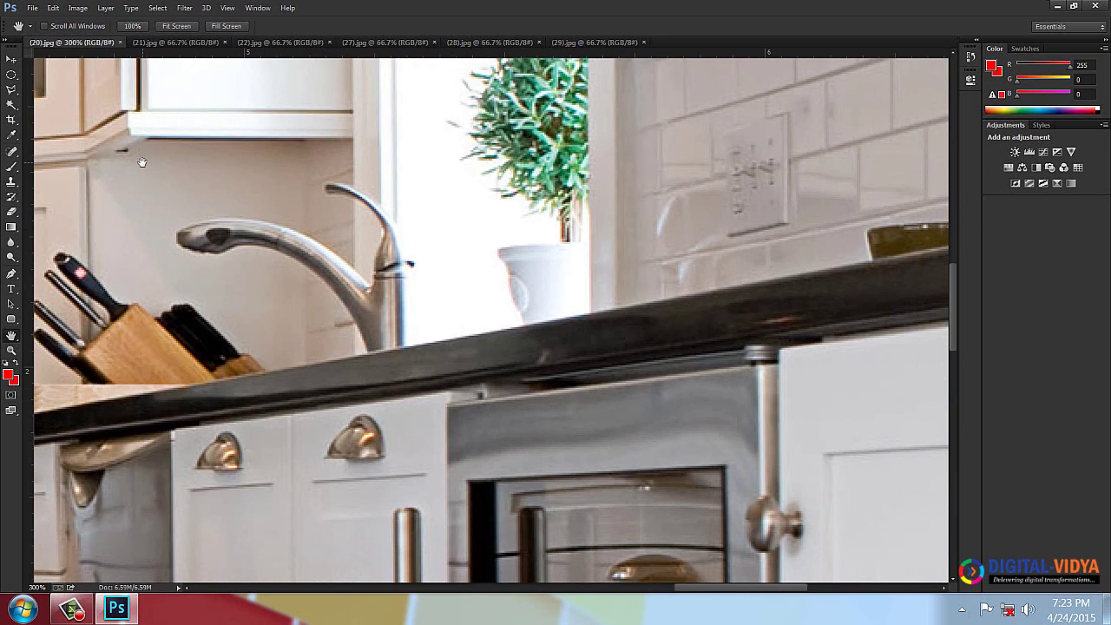
- Turn off Enable Flick Panning in the General preferences and apply the change
left_click(53, 8)
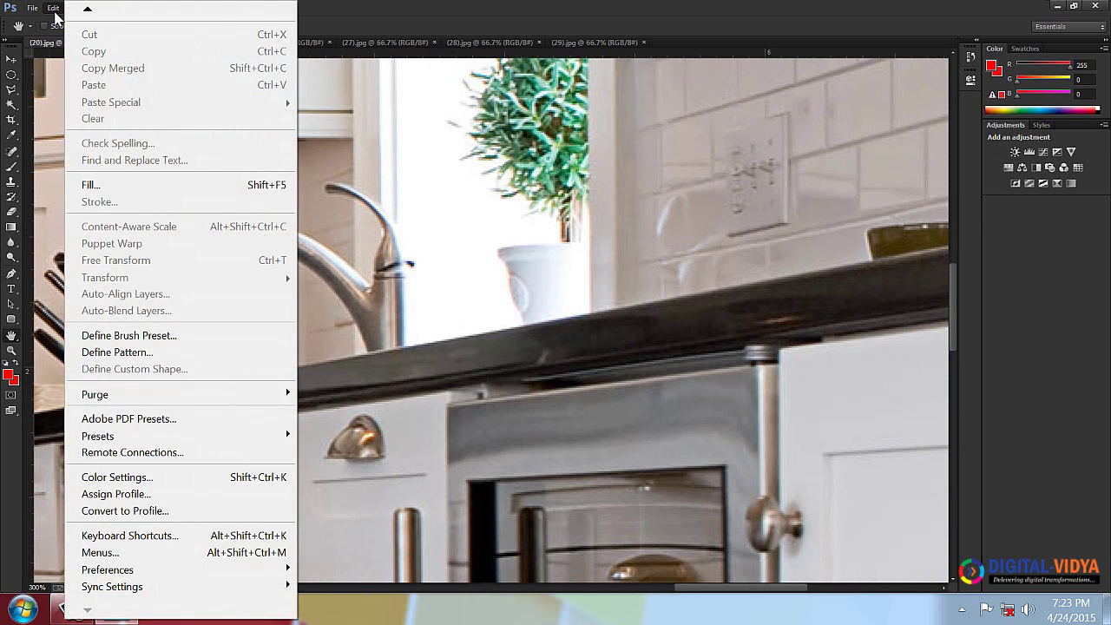
mouse_move(135, 576)
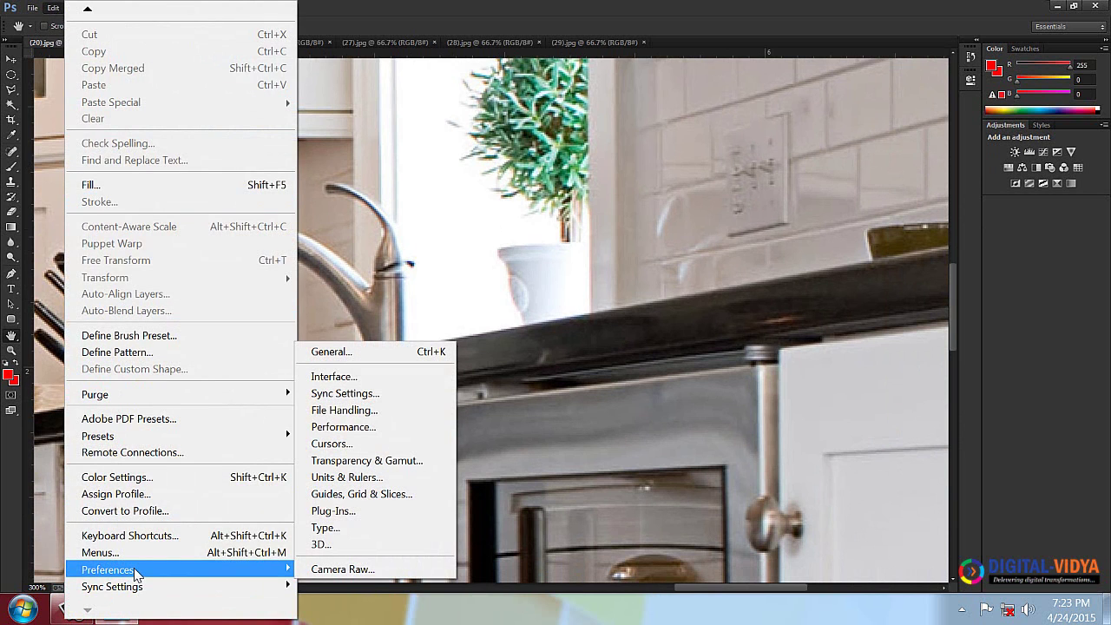
left_click(327, 352)
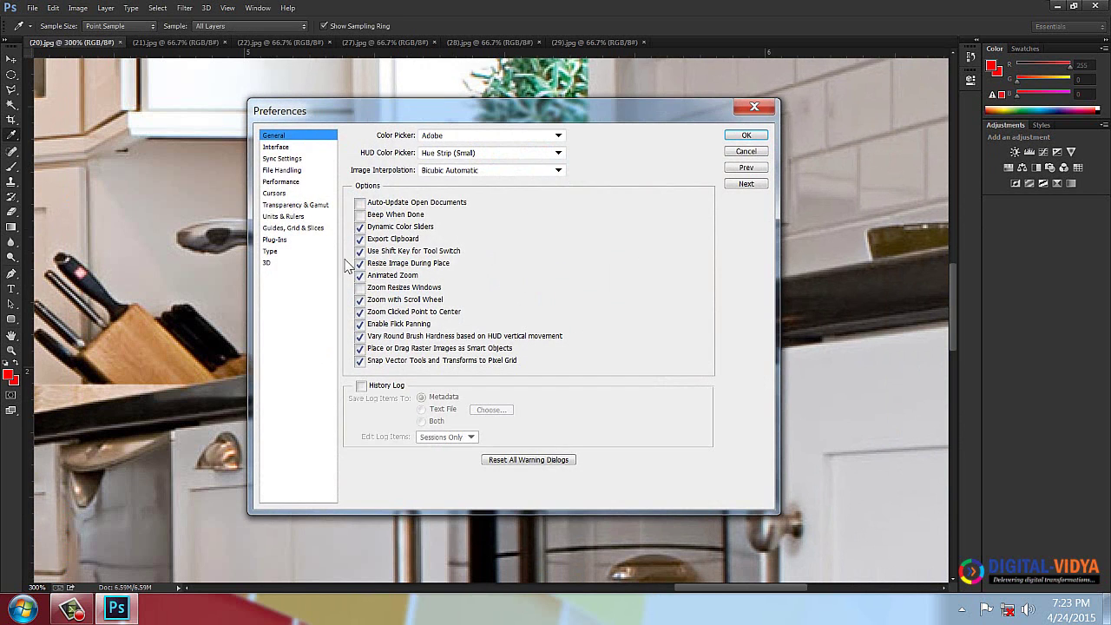
left_click(373, 328)
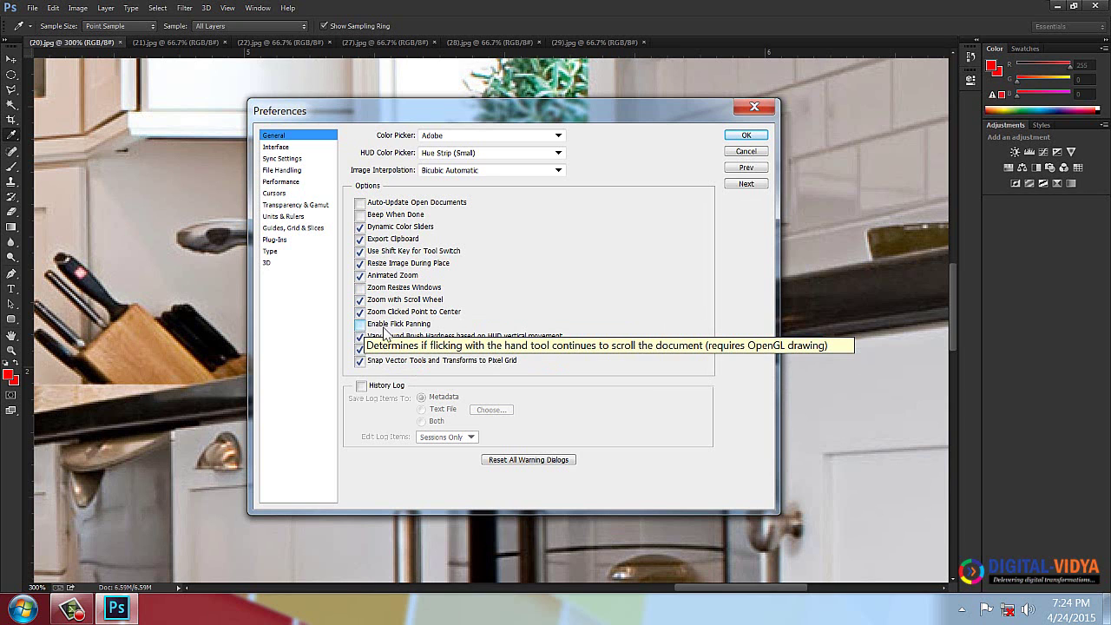
left_click(729, 139)
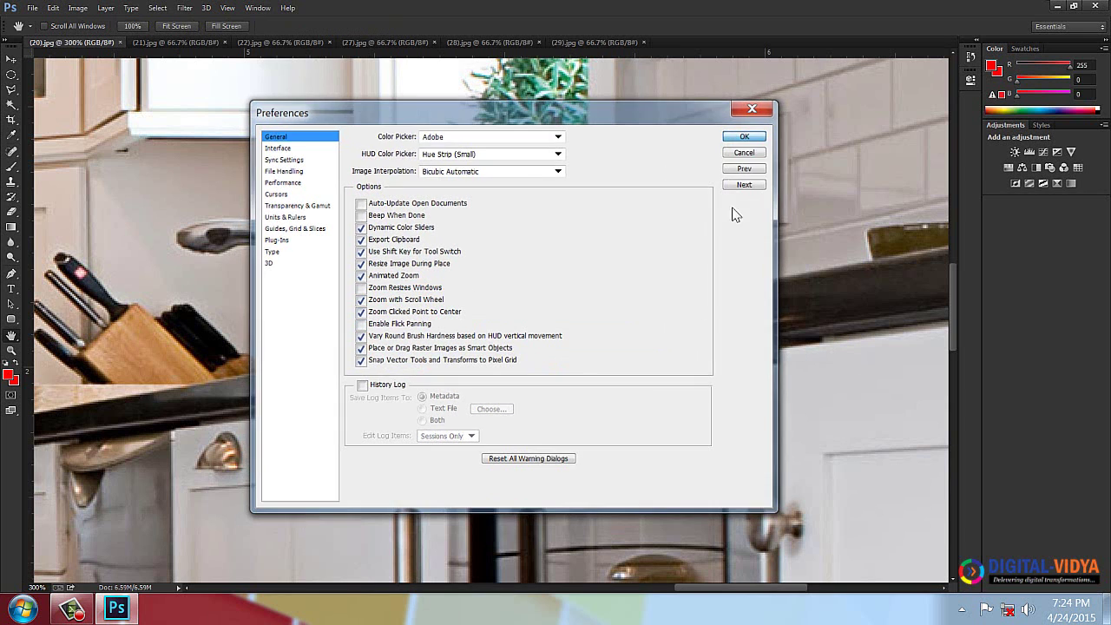
- Test Hand tool panning on the kitchen image with flick panning disabled
key("h")
left_click_drag(794, 301, 551, 308)
scroll(550, 308, "left", 10)
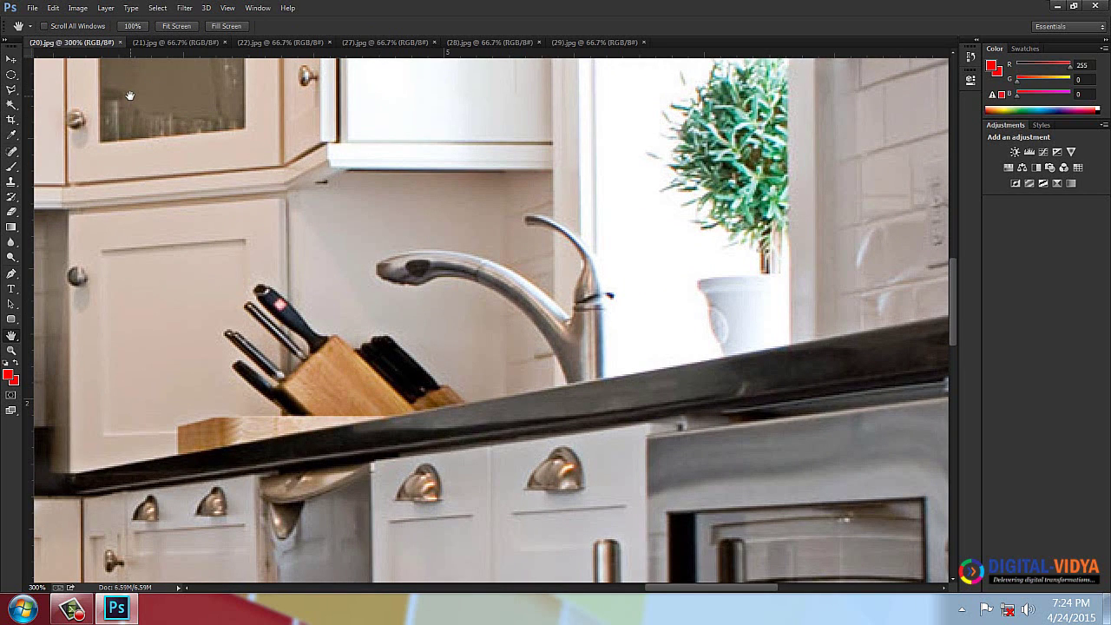
- Close all open images at once
left_click(32, 7)
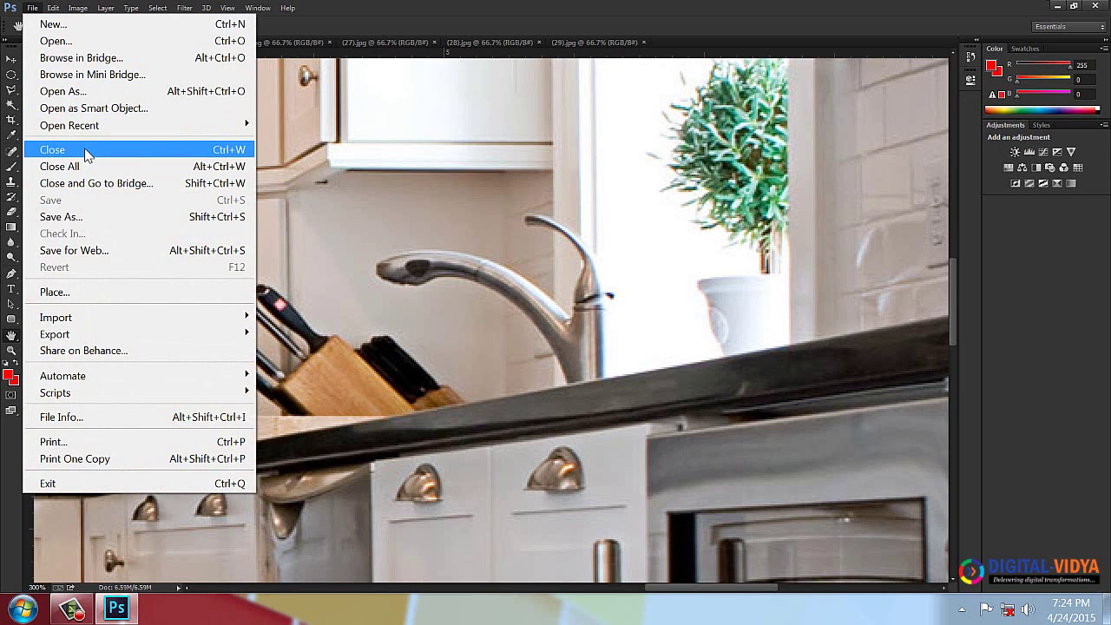
left_click(224, 175)
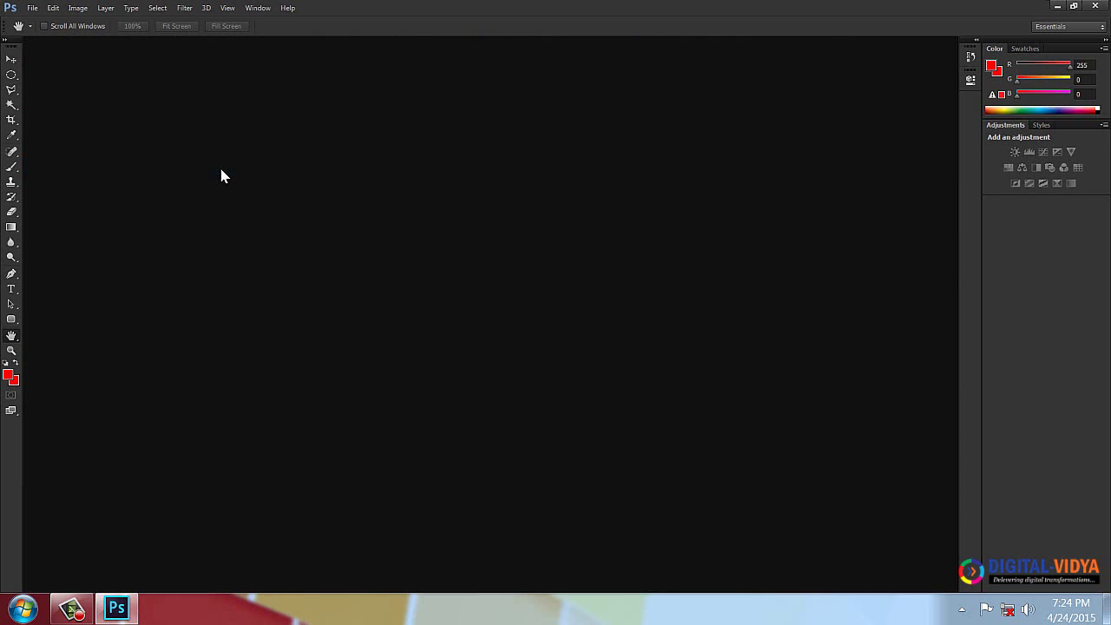
left_click(33, 9)
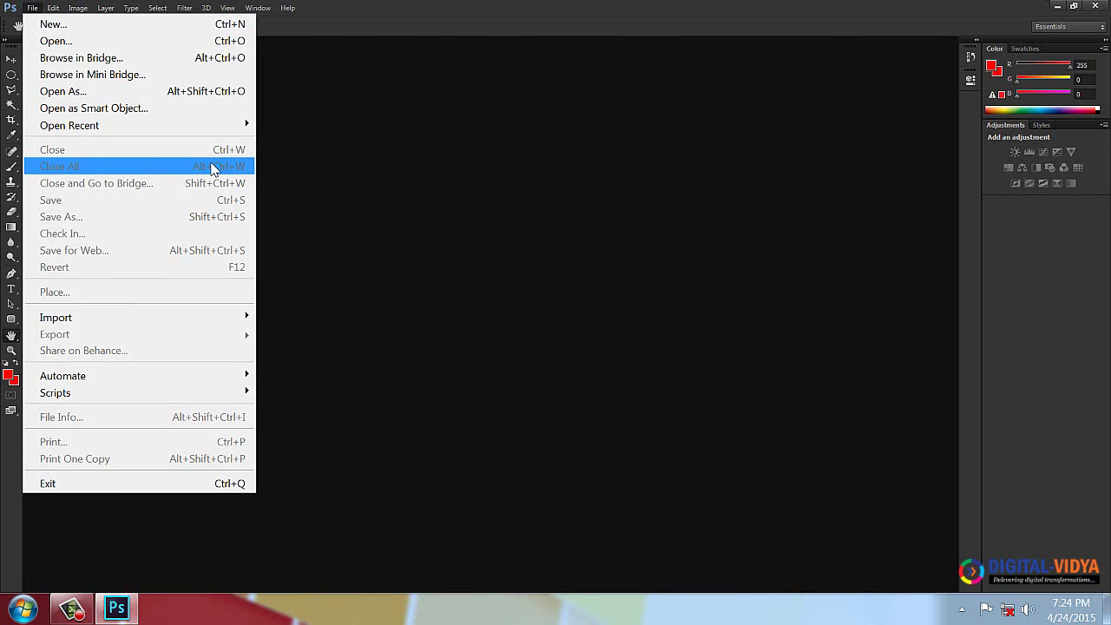
left_click(360, 181)
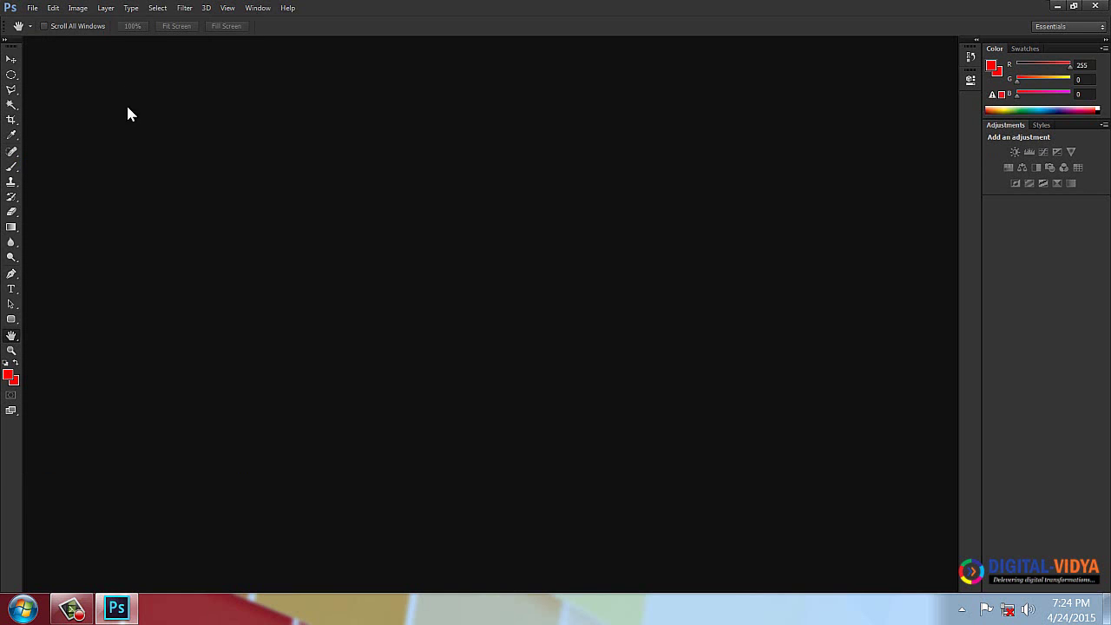
- Open s7.jpg, s8.jpg, s16.jpg, sa4.jpg and sample1.jpg together from the faceportraits folder on drive E
double_click(230, 206)
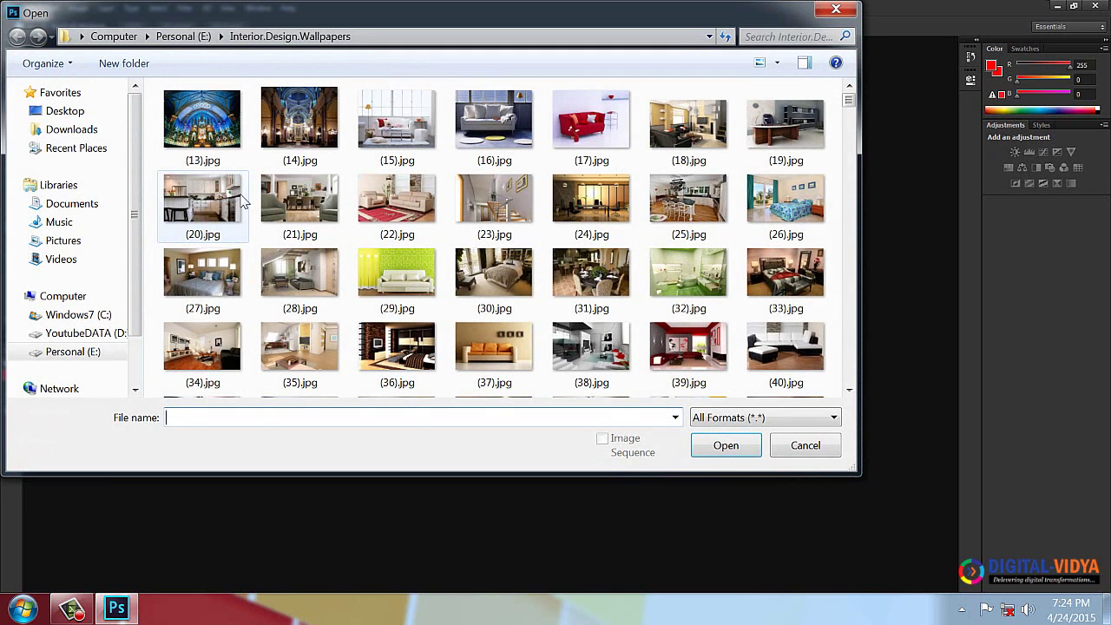
left_click(111, 334)
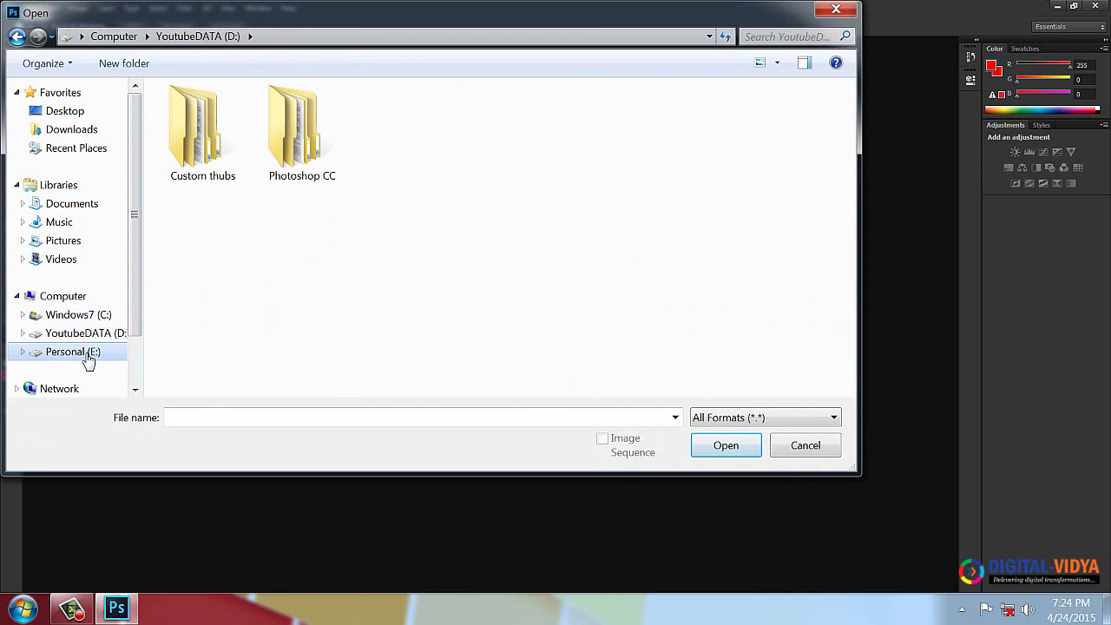
left_click(79, 352)
double_click(291, 149)
left_click(395, 201)
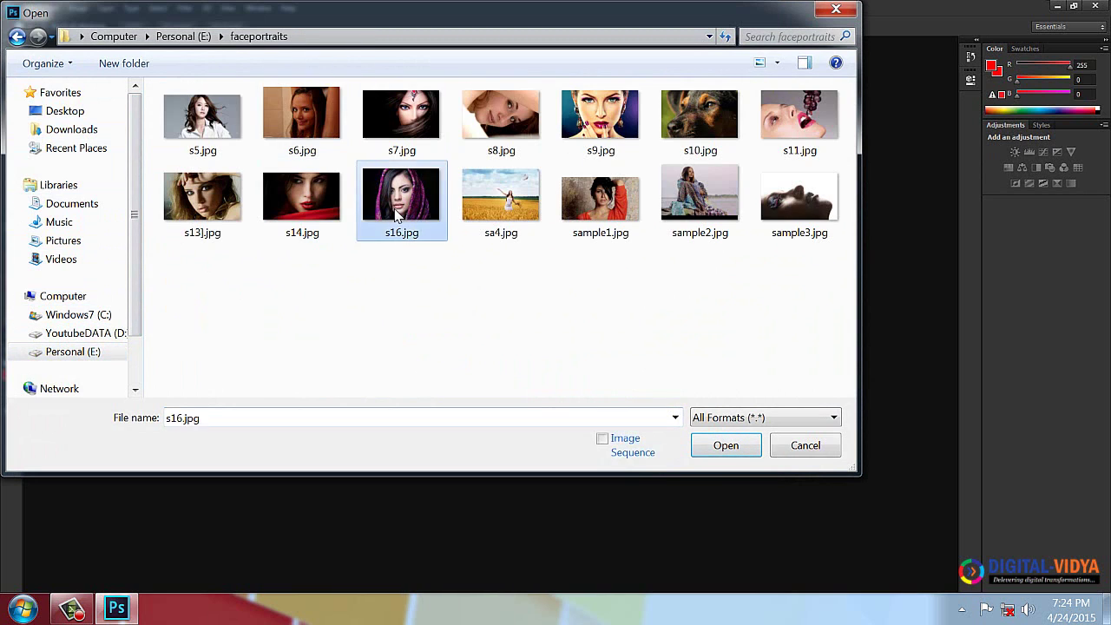
left_click(582, 197, "ctrl")
left_click(496, 113, "ctrl")
left_click(401, 122, "ctrl")
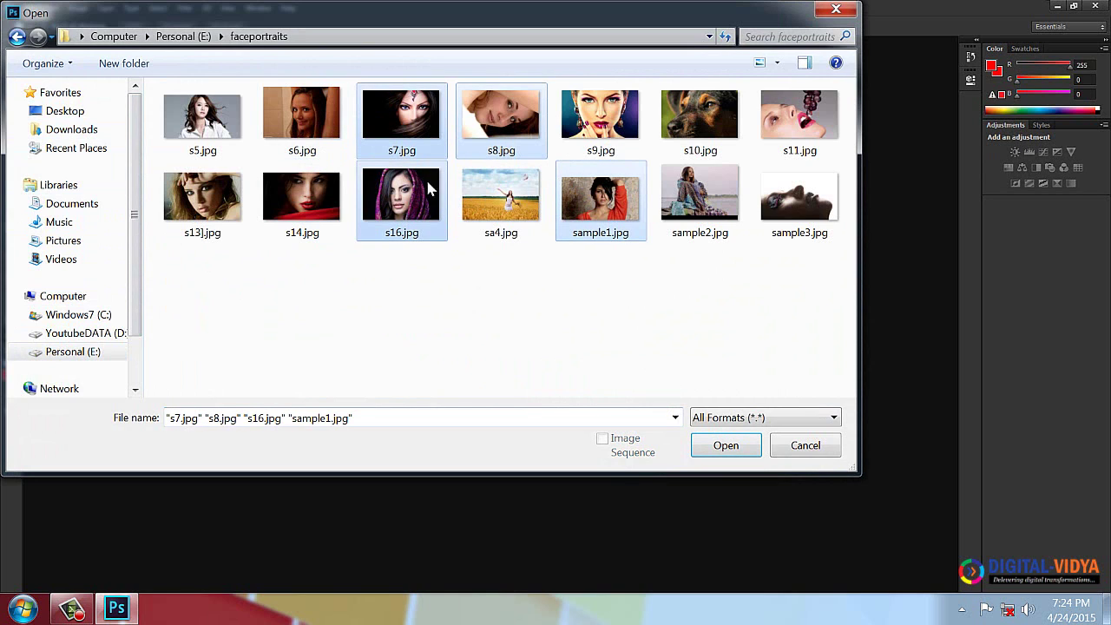
left_click(501, 198, "ctrl")
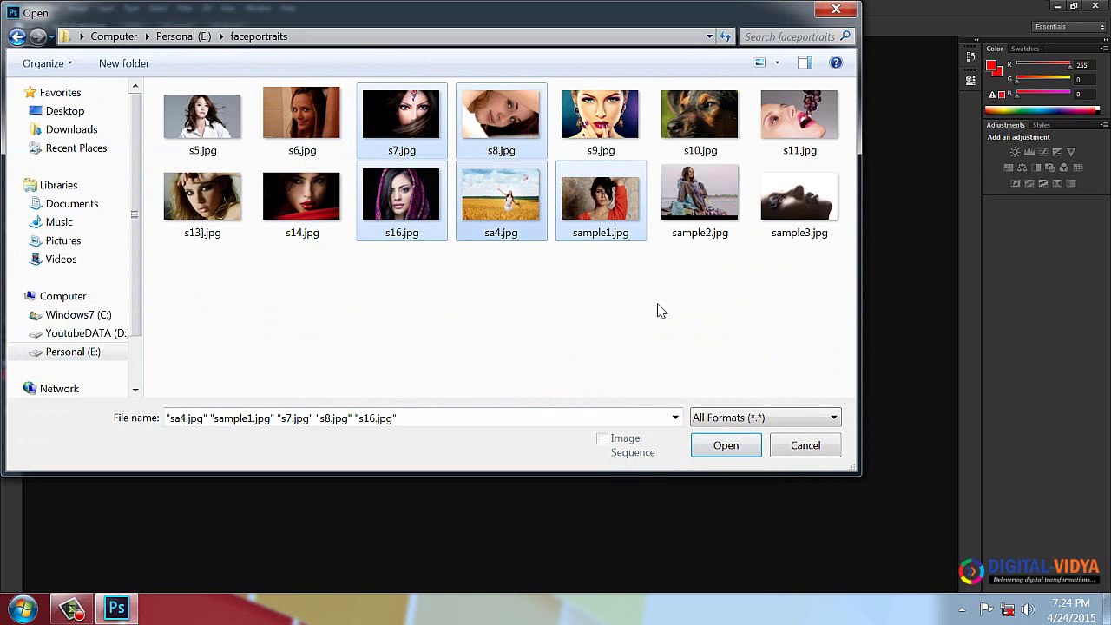
left_click(726, 446)
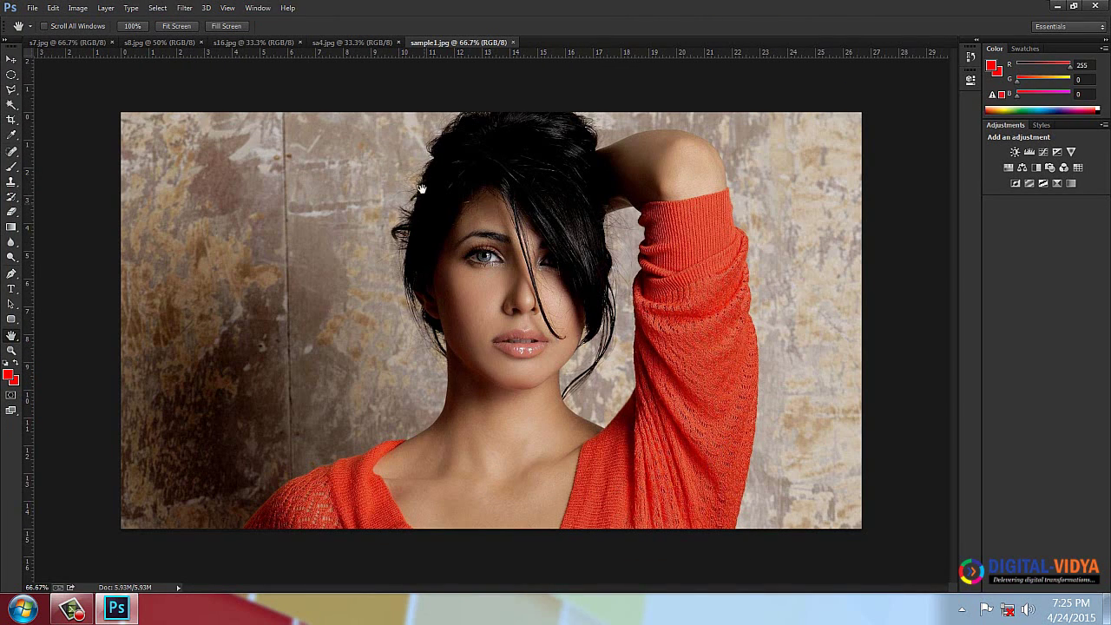
- Try the Zoom tool's animated zooming in and out on the woman's face in sample1.jpg
left_click(12, 350)
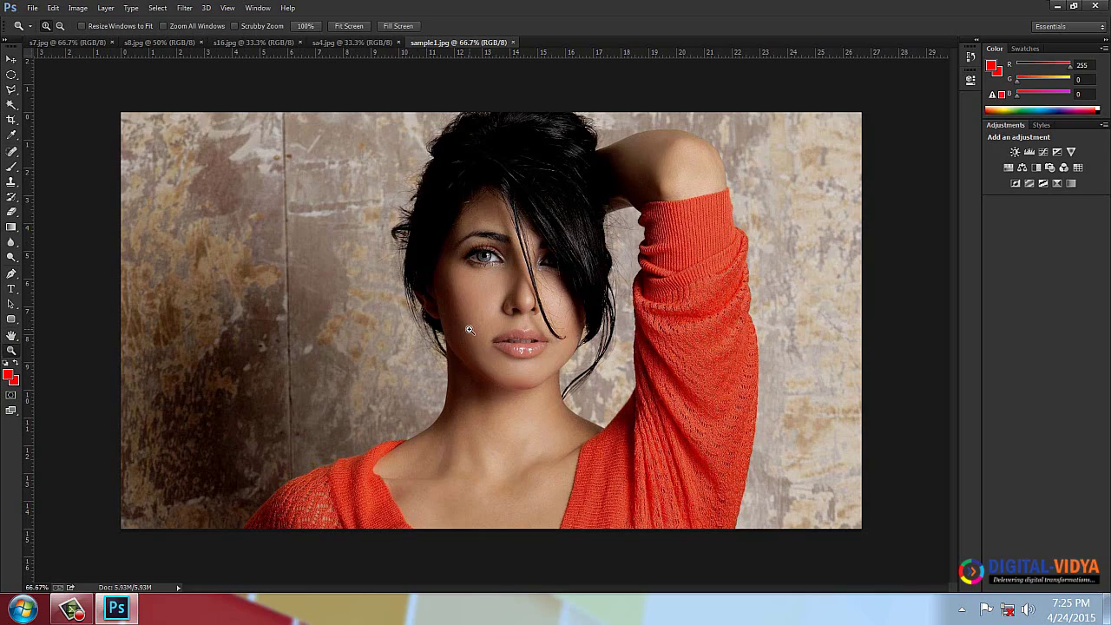
left_click_drag(469, 330, 573, 275)
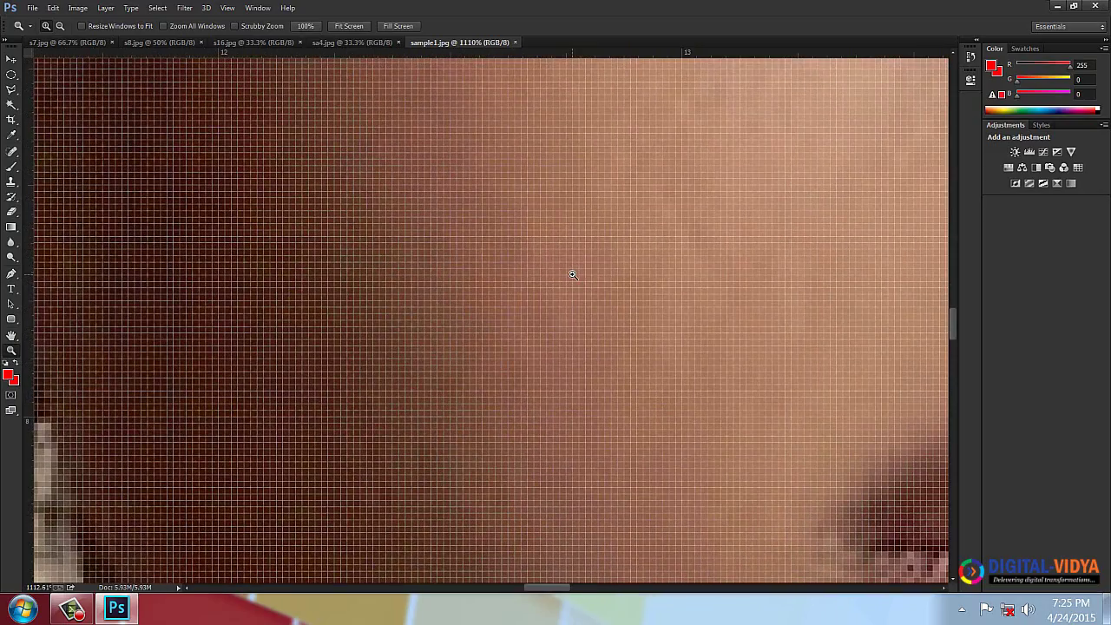
key("alt")
left_click_drag(488, 269, 487, 269)
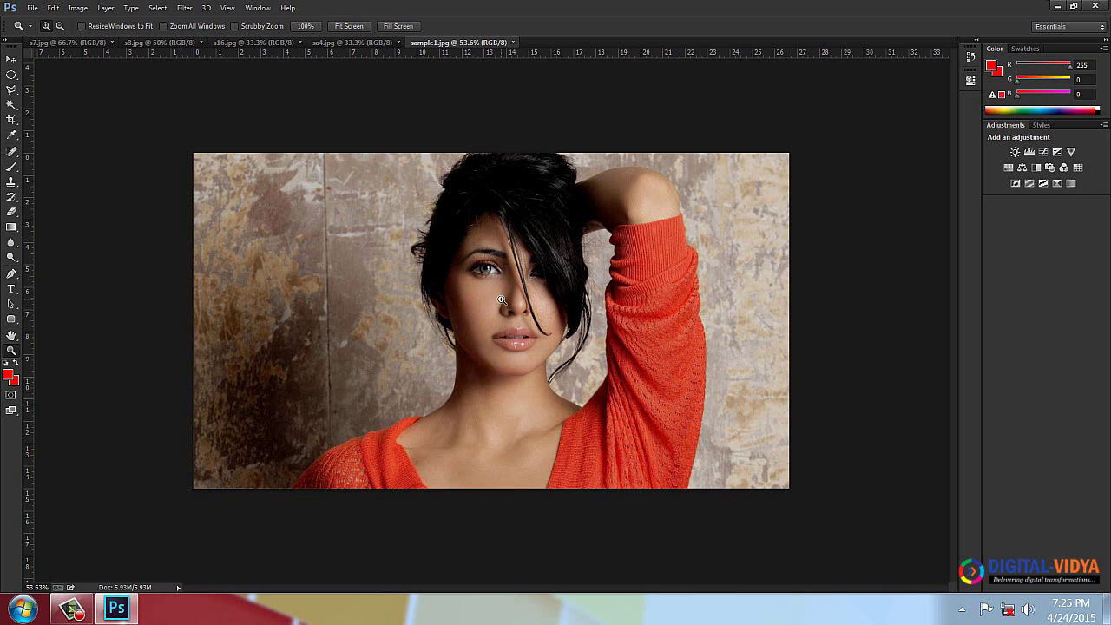
left_click_drag(376, 263, 584, 365)
left_click_drag(310, 187, 620, 324)
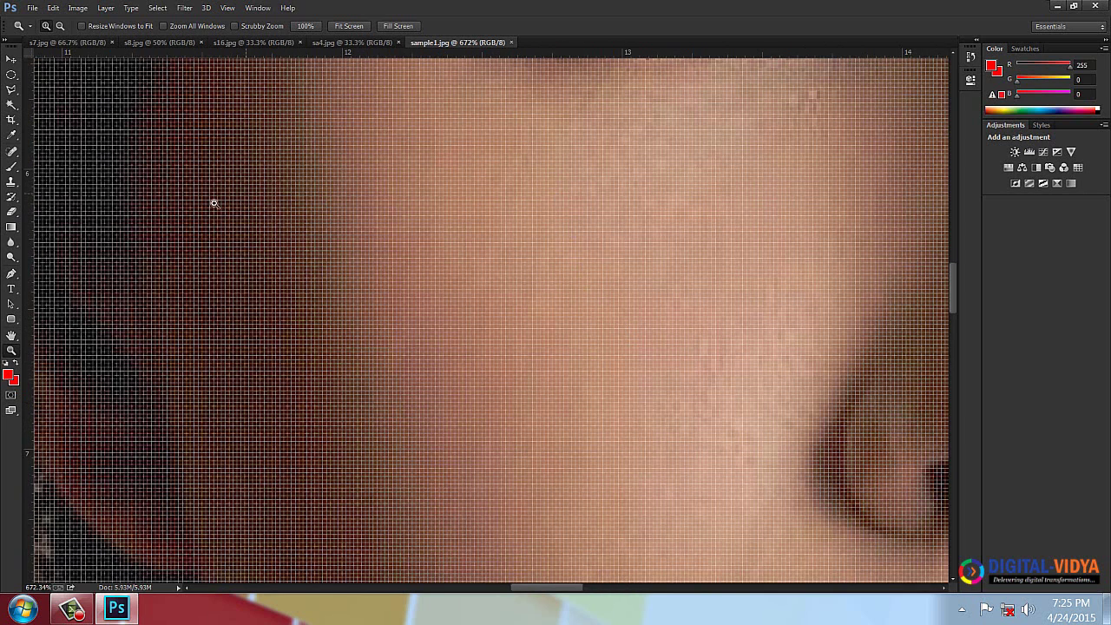
- Turn off Animated Zoom in the General preferences and return to the Zoom tool
left_click(55, 9)
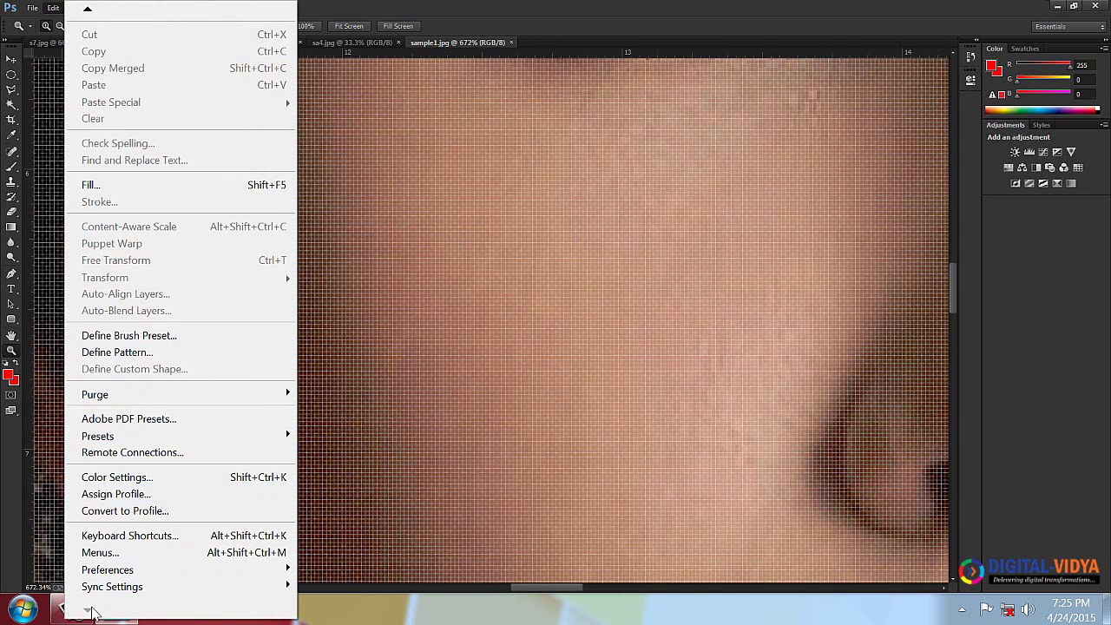
mouse_move(114, 573)
left_click(332, 352)
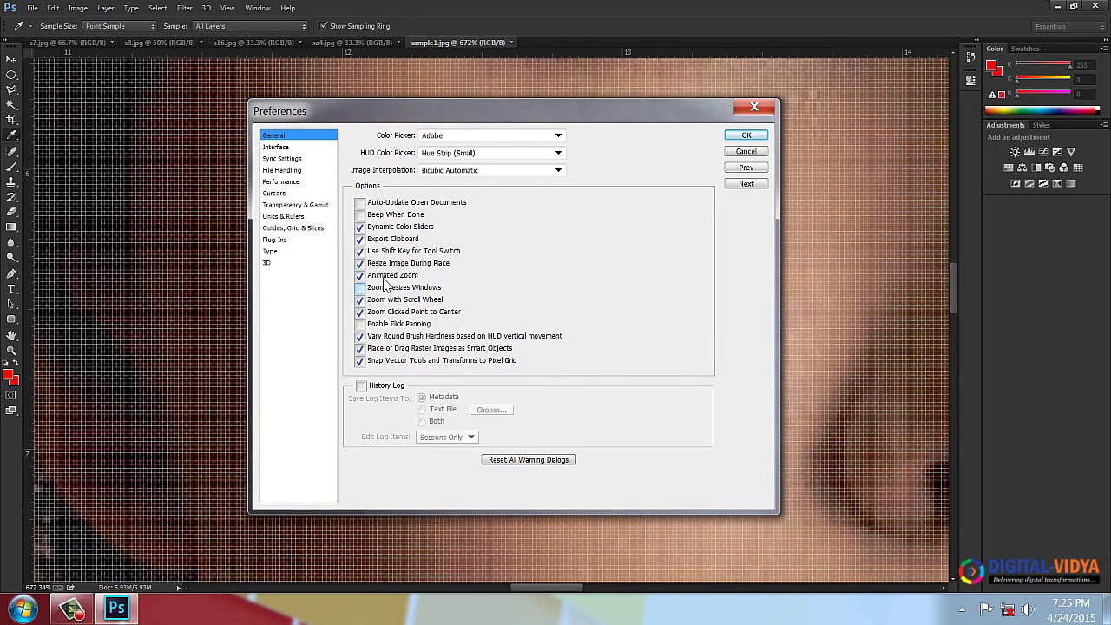
left_click(746, 134)
key("z")
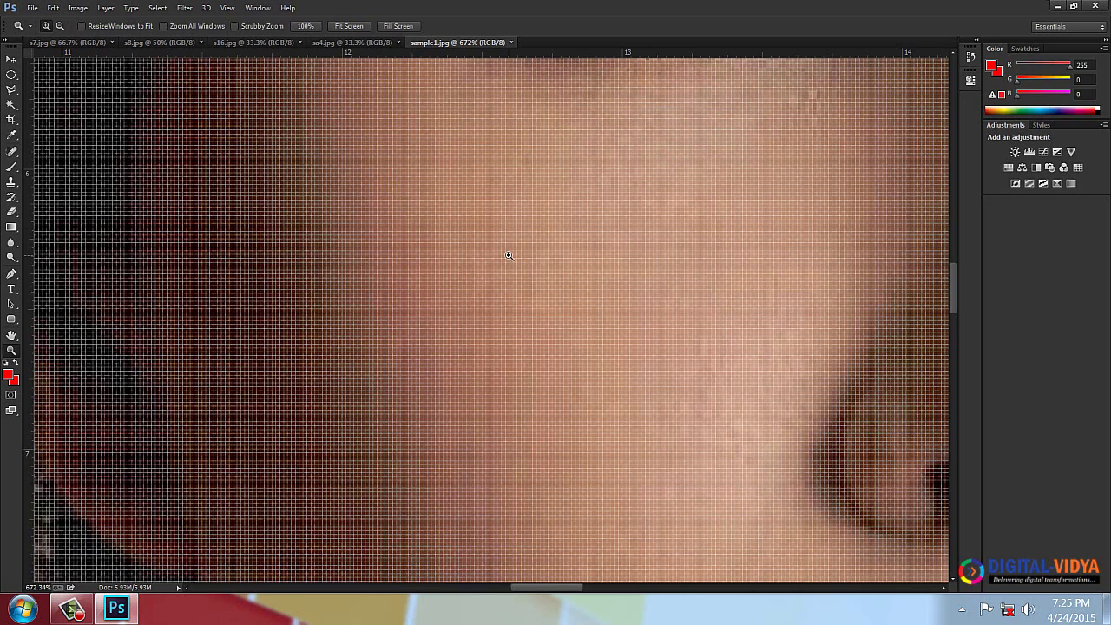
- Test zooming without animation on the woman's cheek and eye in sample1.jpg, resetting the view to 100% after each try
left_click(509, 255)
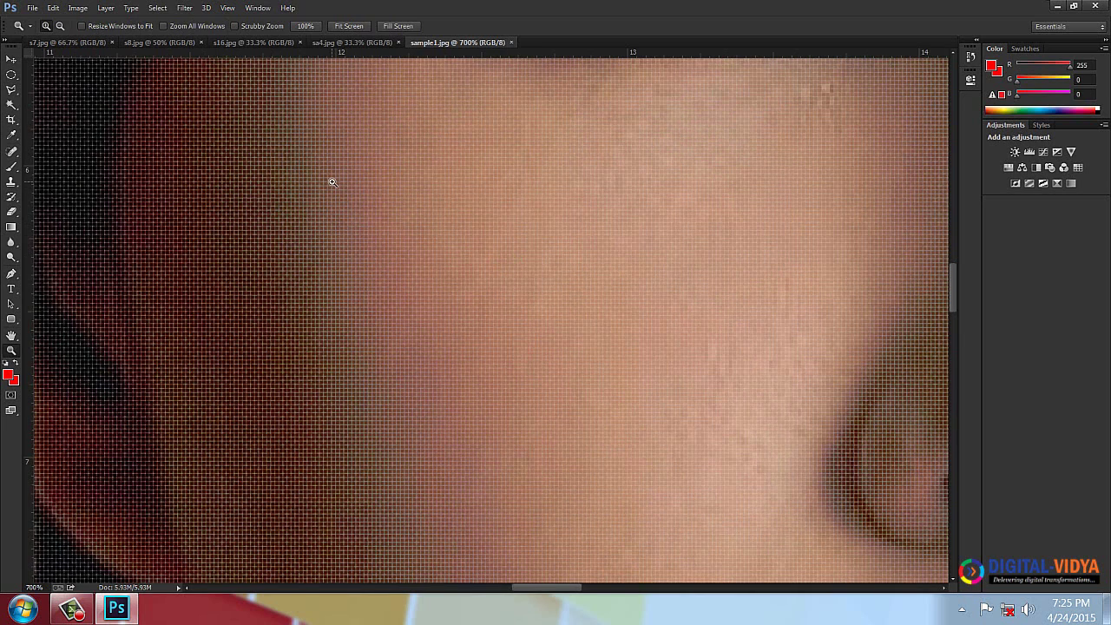
left_click(417, 214)
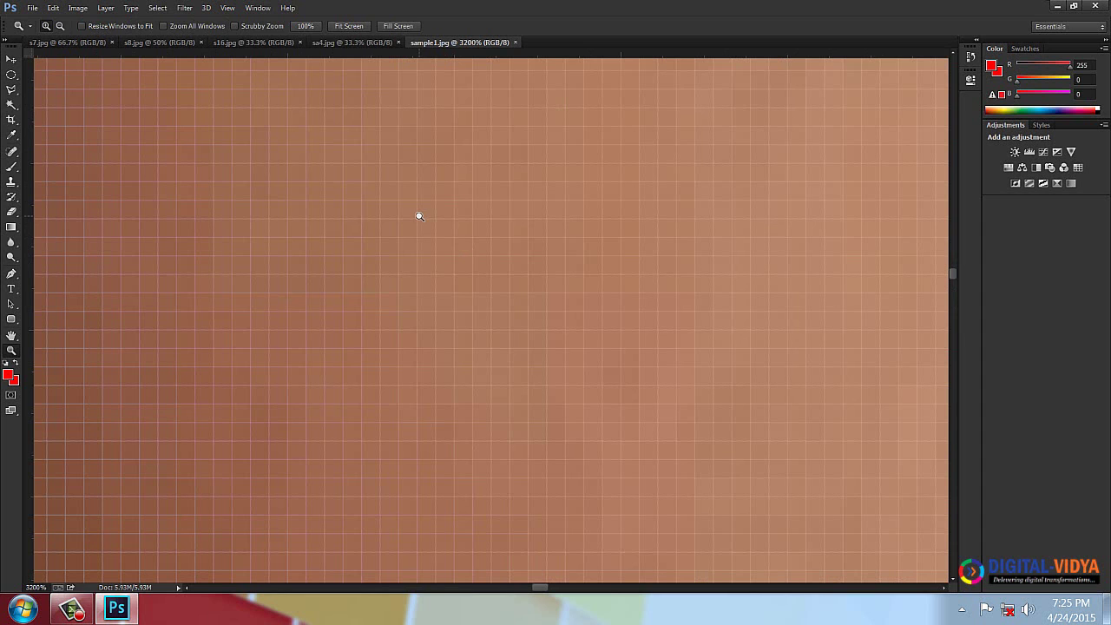
left_click(41, 587)
type("100")
key("Return")
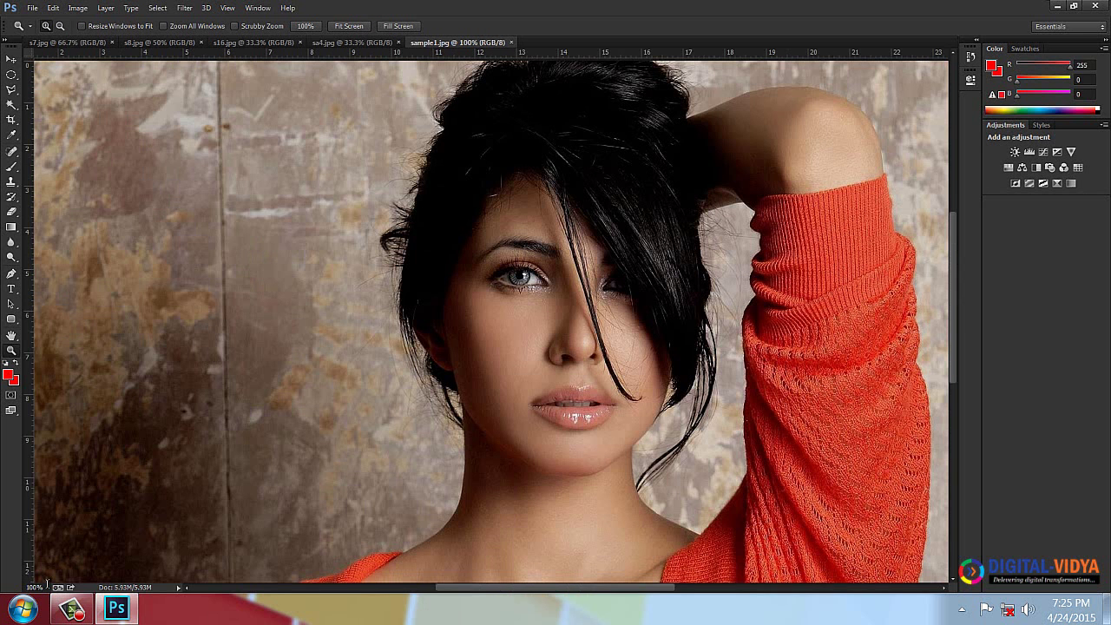
left_click_drag(496, 260, 564, 309)
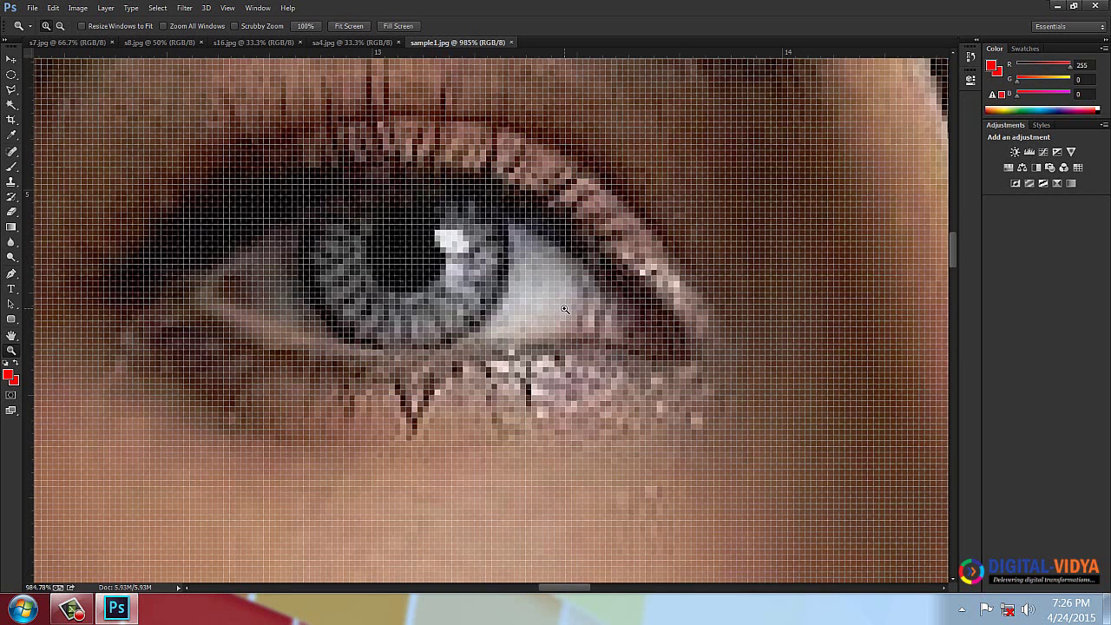
left_click(39, 587)
type("100")
key("Return")
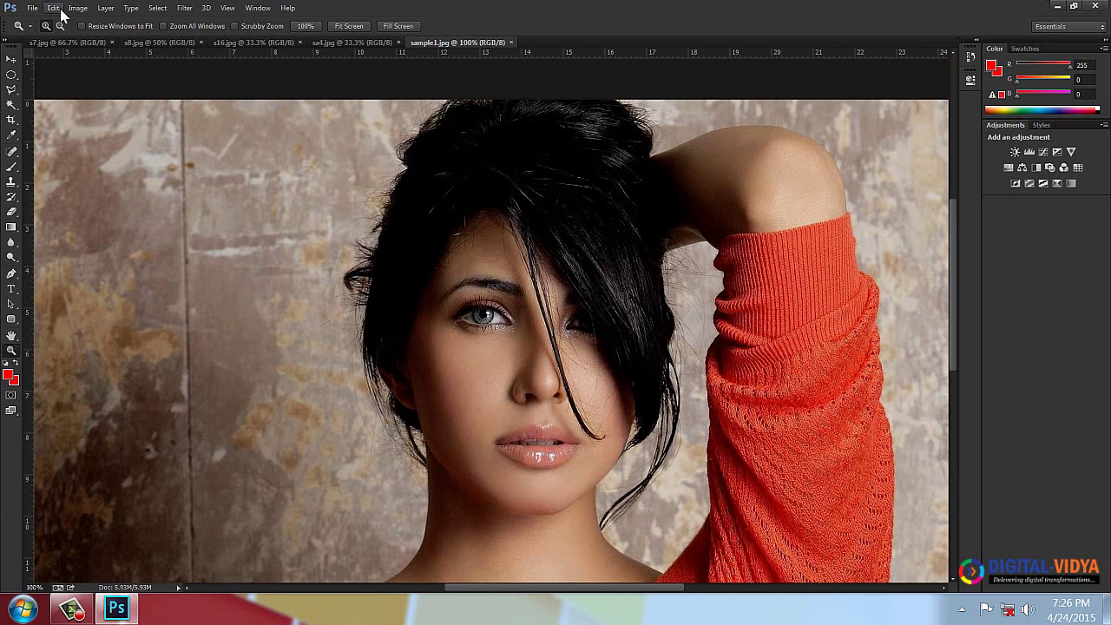
- Turn Animated Zoom back on in the General preferences and return to the Zoom tool
left_click(53, 8)
mouse_move(285, 568)
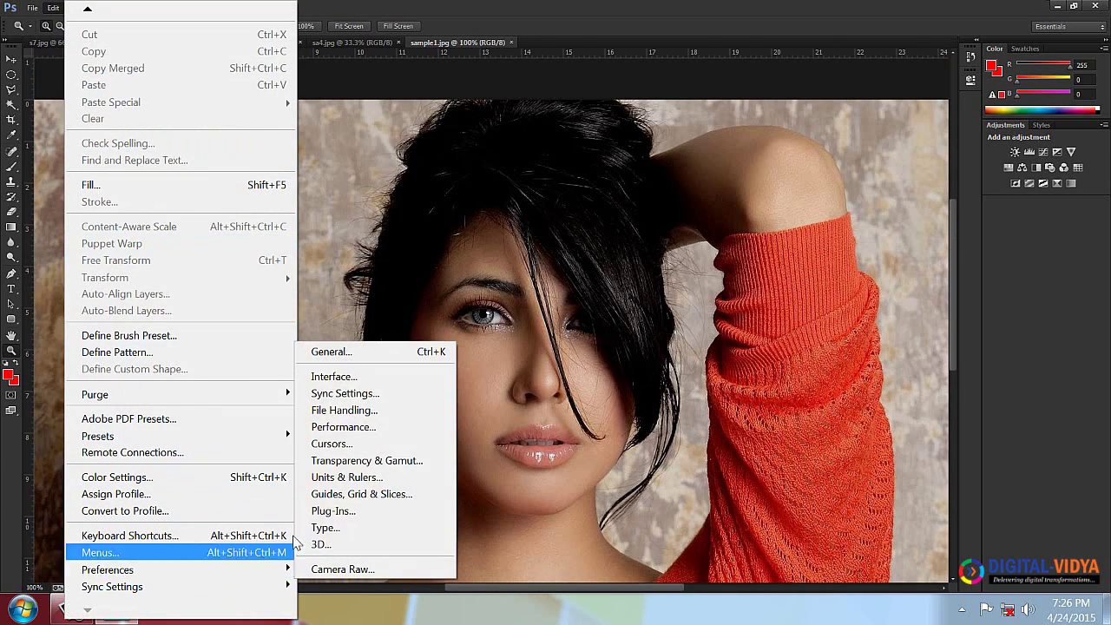
left_click(348, 351)
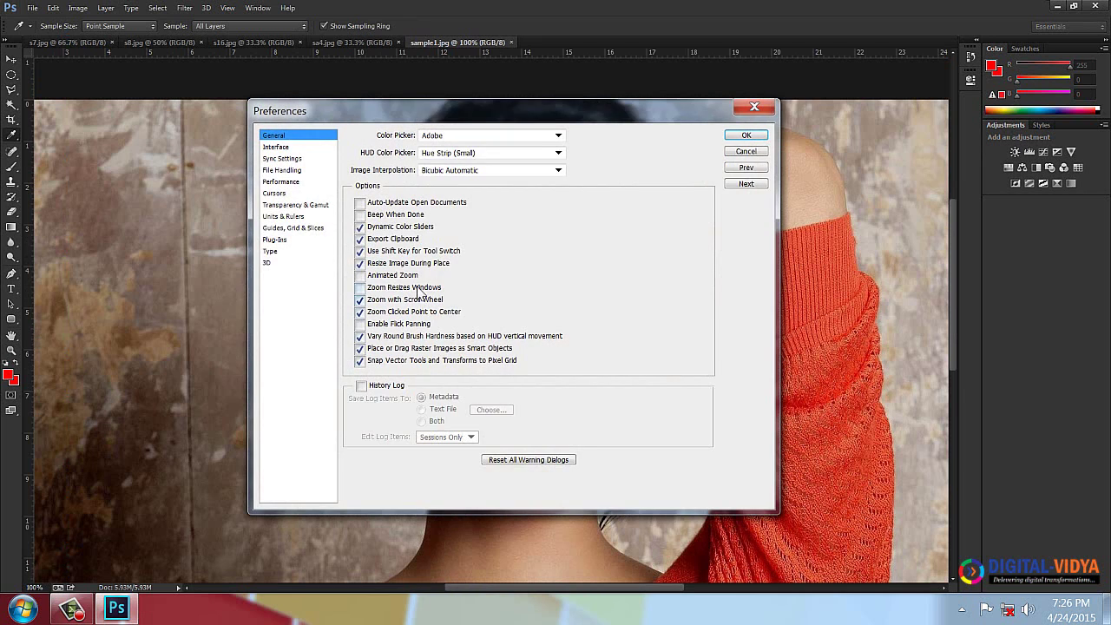
left_click(375, 275)
left_click(746, 136)
key("z")
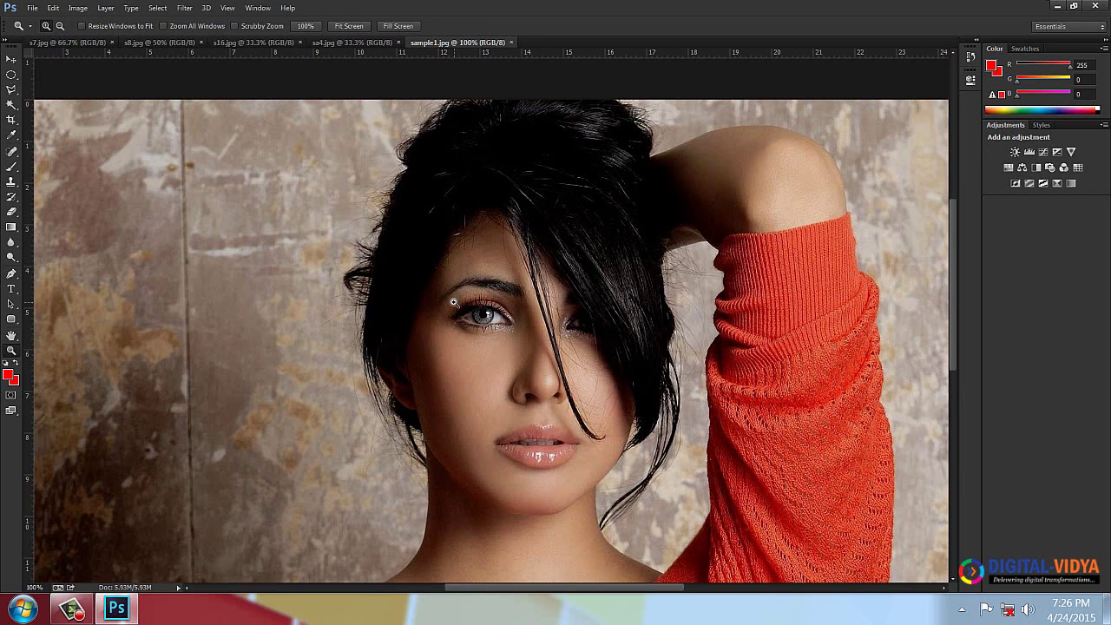
- Zoom in closely on the woman's eye in sample1.jpg and pan around it with the Hand tool
left_click_drag(450, 297, 623, 380)
left_click(553, 231)
left_click(11, 335)
left_click_drag(481, 372, 561, 423)
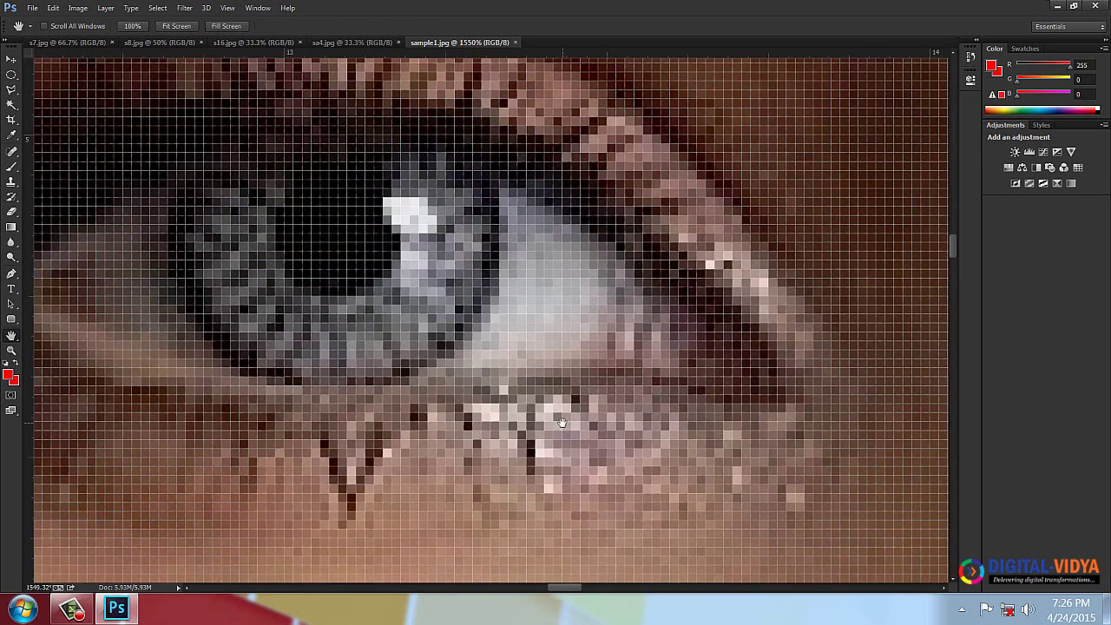
- Turn on Enable Flick Panning in the General preferences and flick-pan the magnified sample1.jpg with the Hand tool
left_click(53, 8)
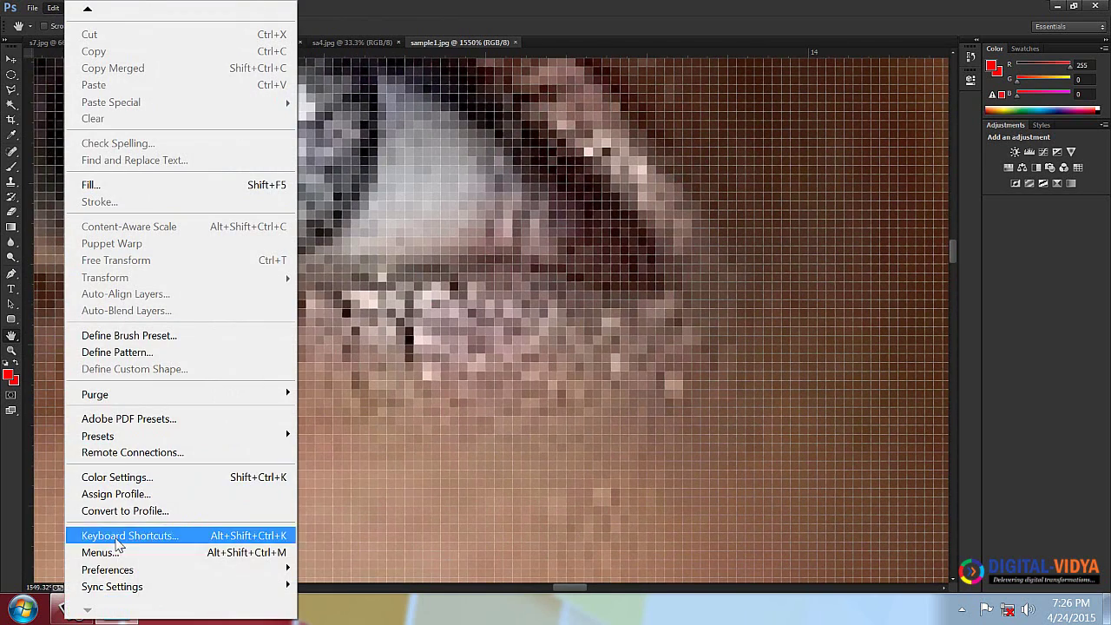
mouse_move(105, 570)
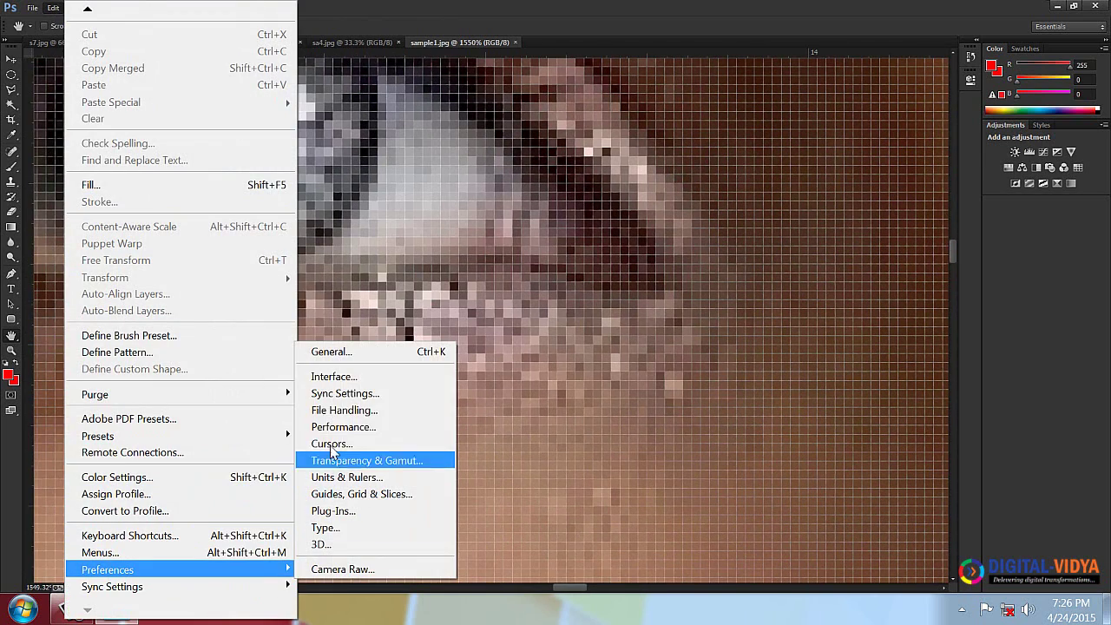
left_click(337, 352)
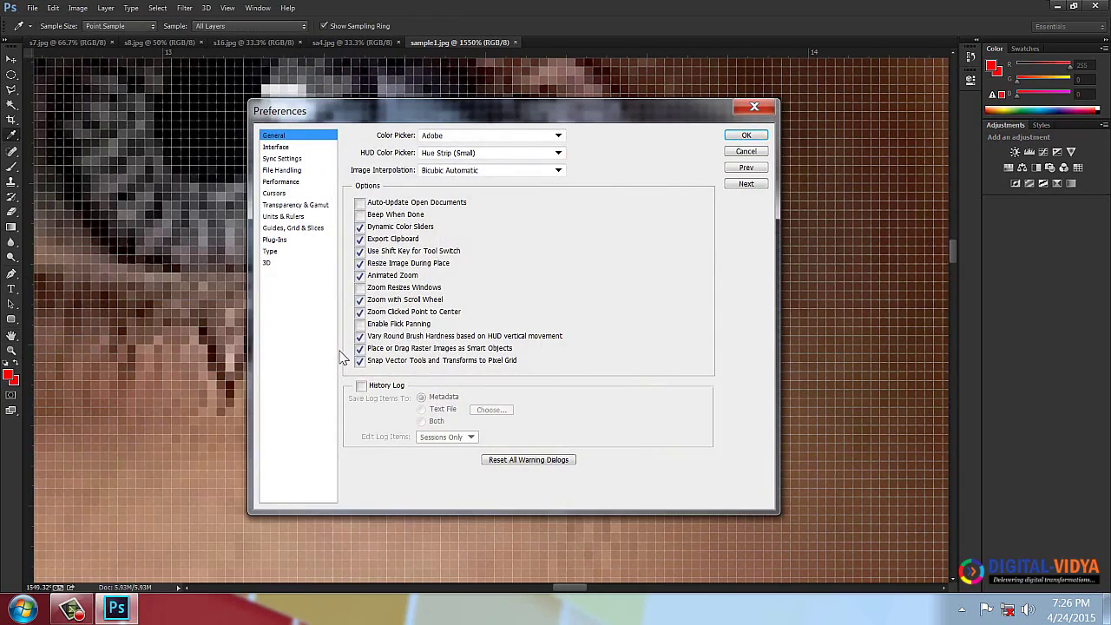
left_click(373, 326)
left_click(744, 136)
key("h")
left_click_drag(782, 390, 457, 295)
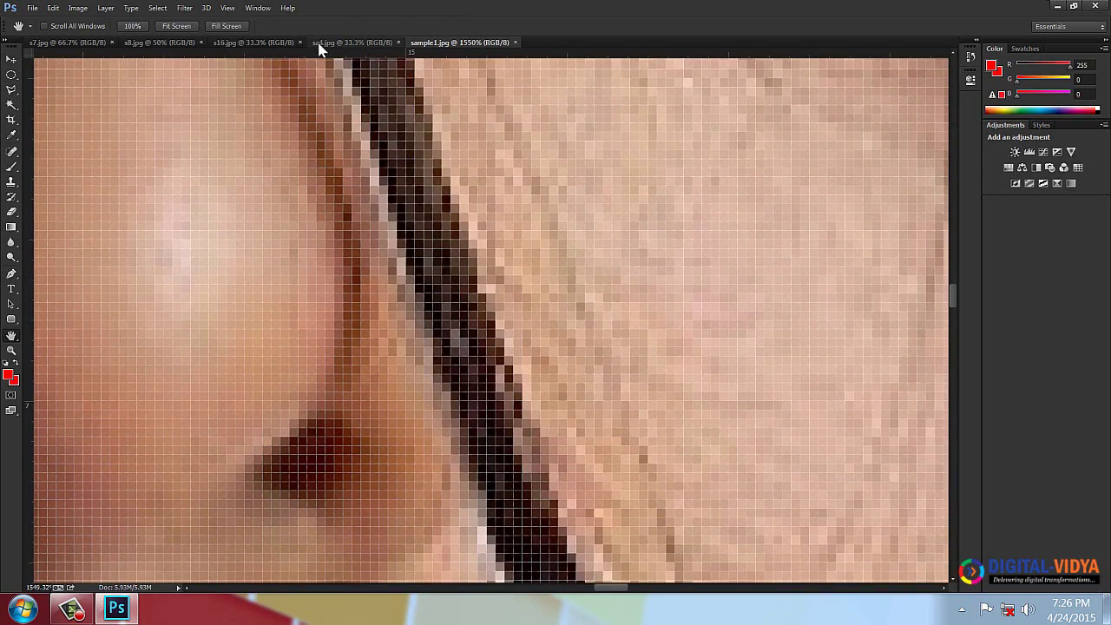
- Close sample1.jpg, sa4.jpg, s16.jpg and s8.jpg, keeping only s7.jpg open
left_click(516, 42)
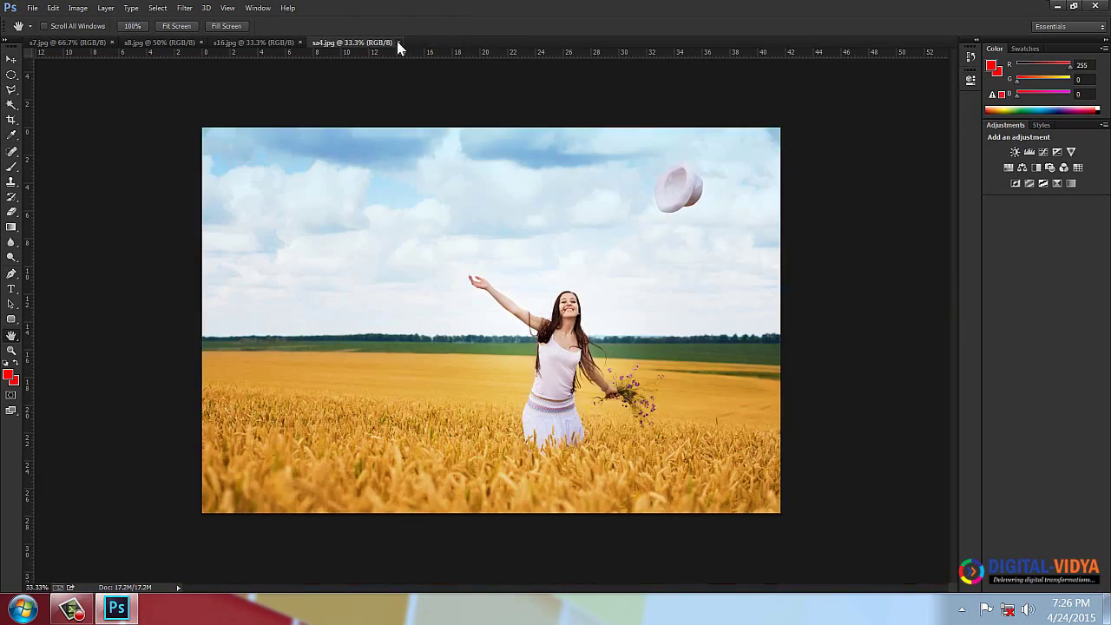
left_click(397, 43)
left_click(297, 43)
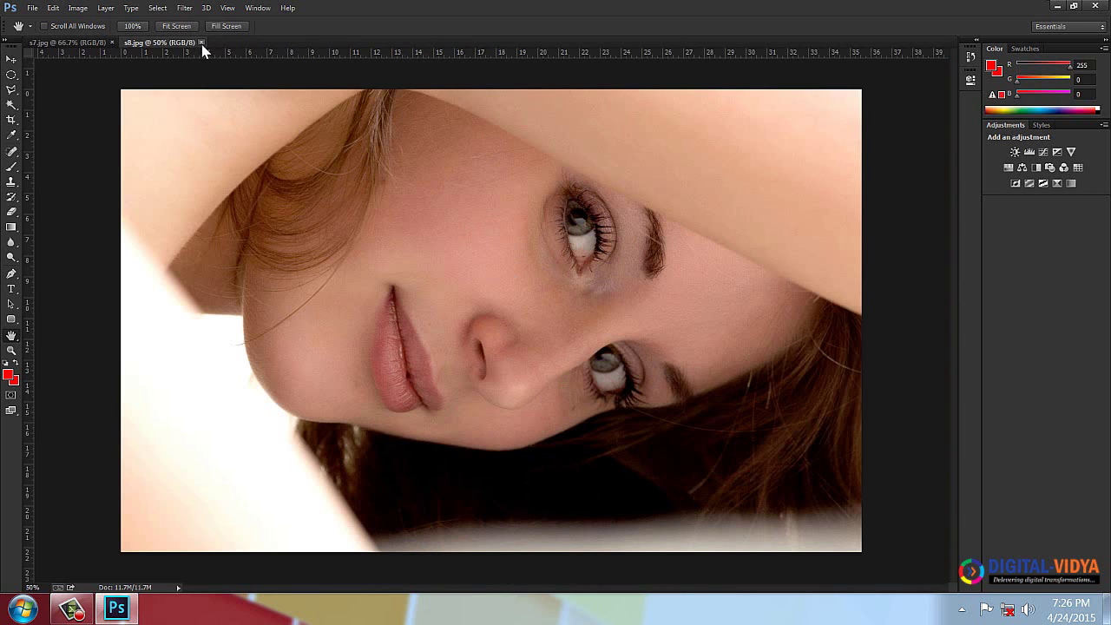
left_click(200, 43)
- Open the recent file Overview-of-Document-Windows(Arrangements).jpg for a look and close it again
left_click(32, 8)
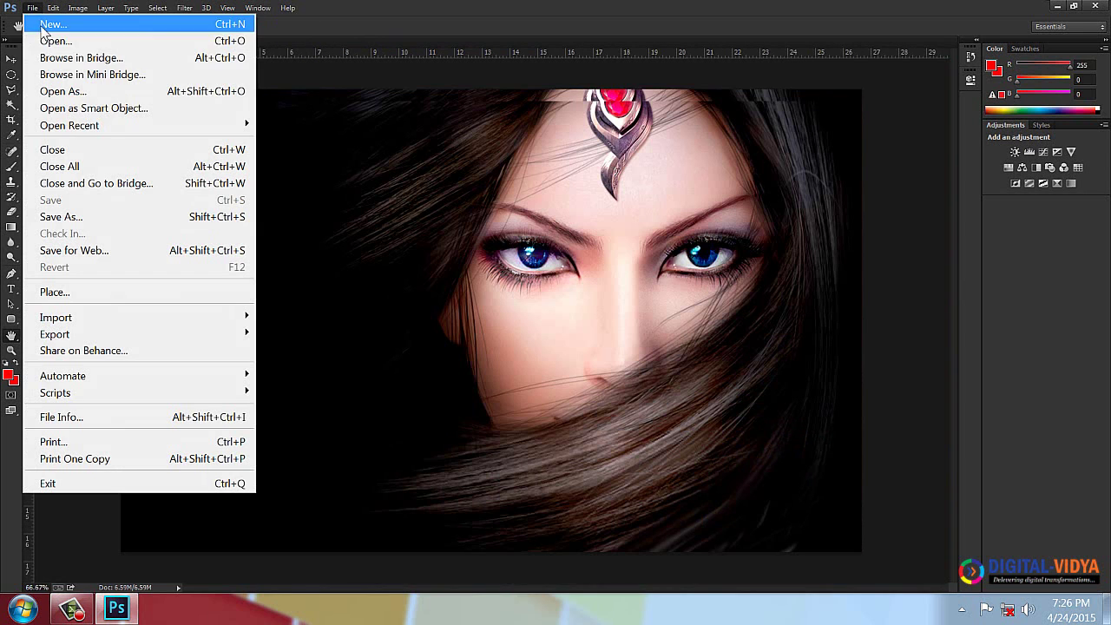
mouse_move(154, 125)
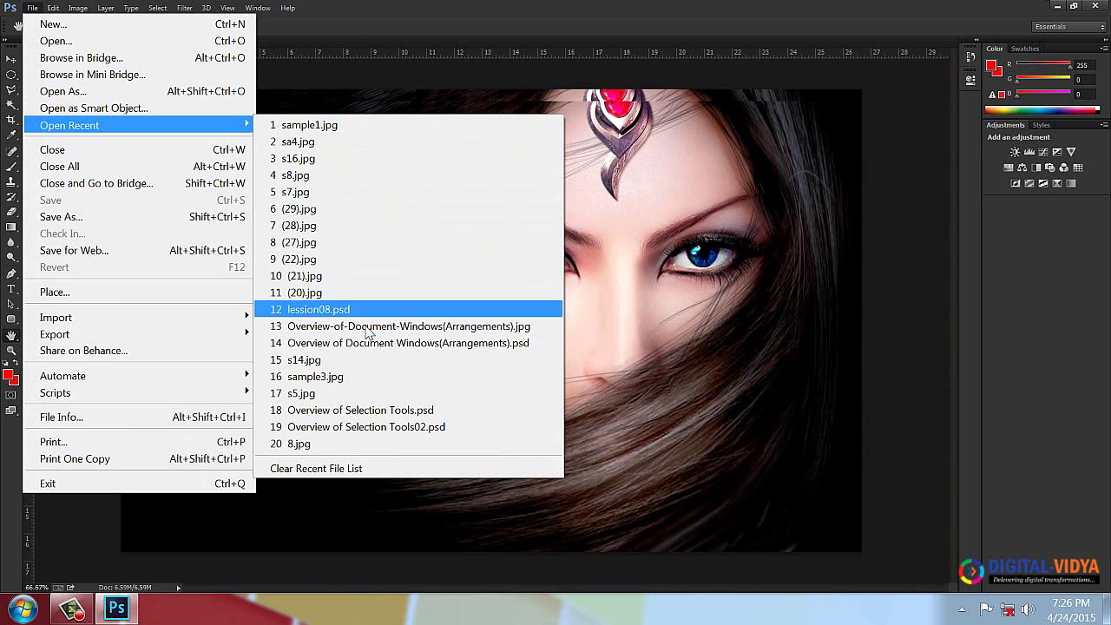
left_click(377, 326)
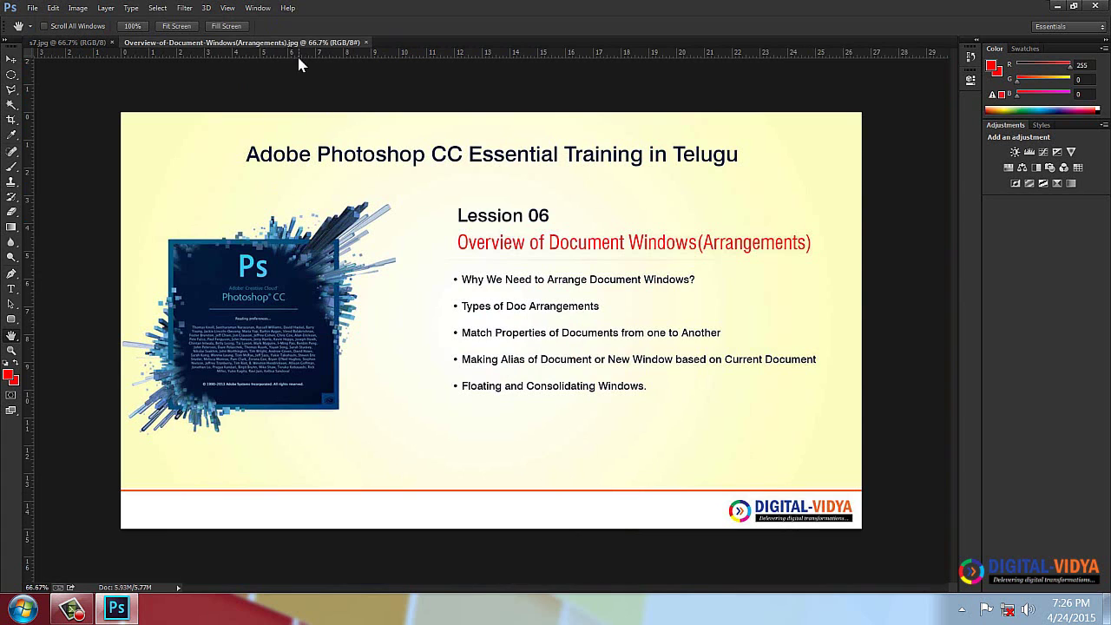
left_click(366, 42)
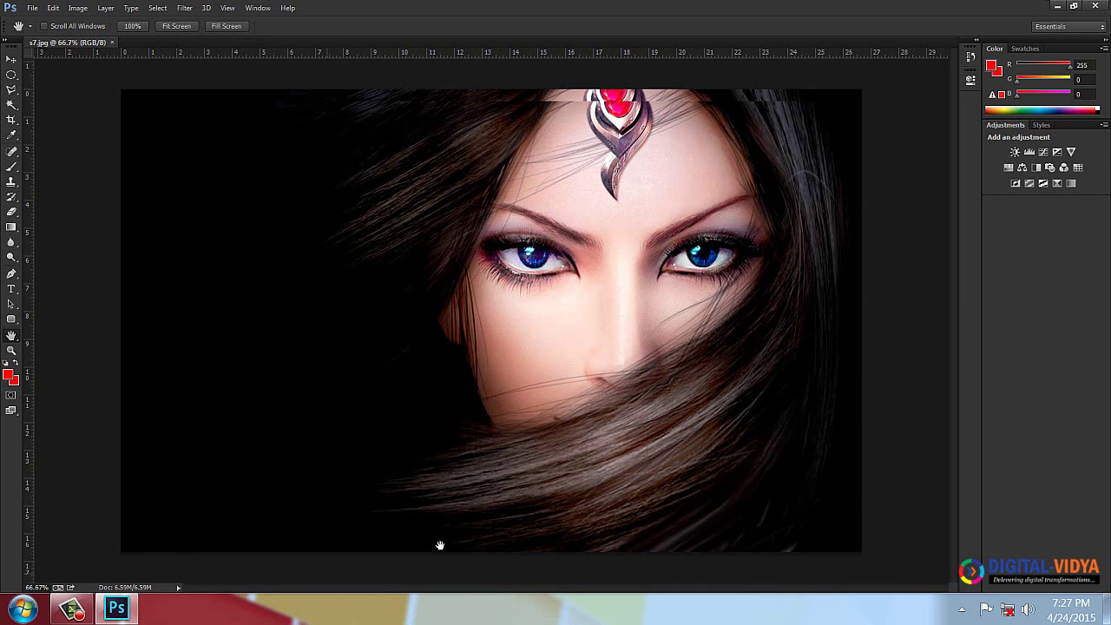
- Reduce the zoom level of s7.jpg to the minimum of 0.17%
left_click(29, 588)
type("4")
key("Return")
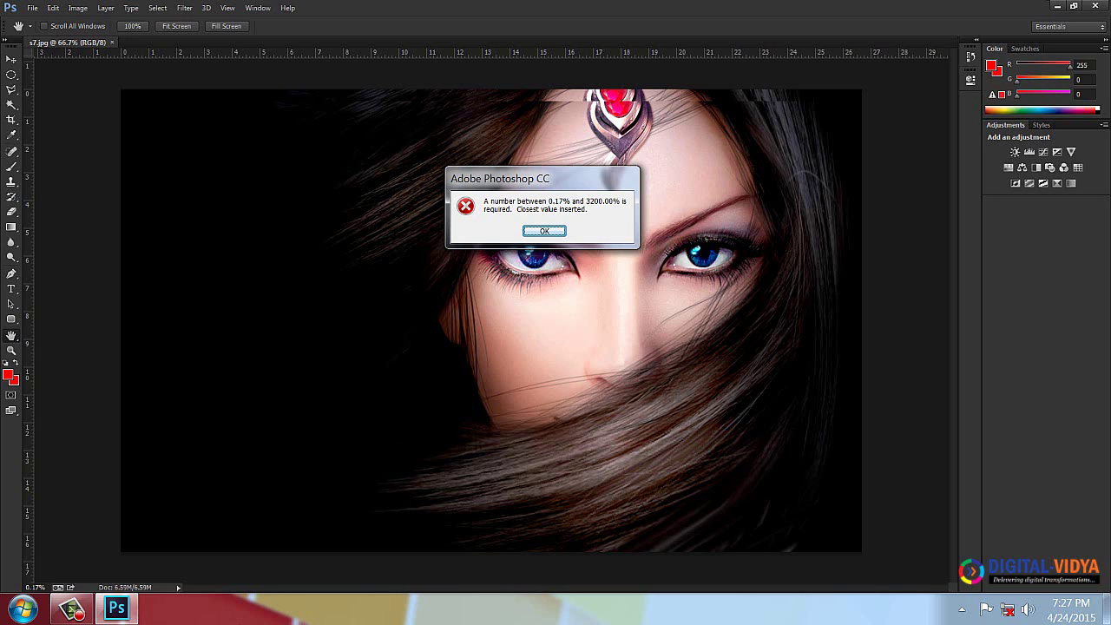
left_click(545, 231)
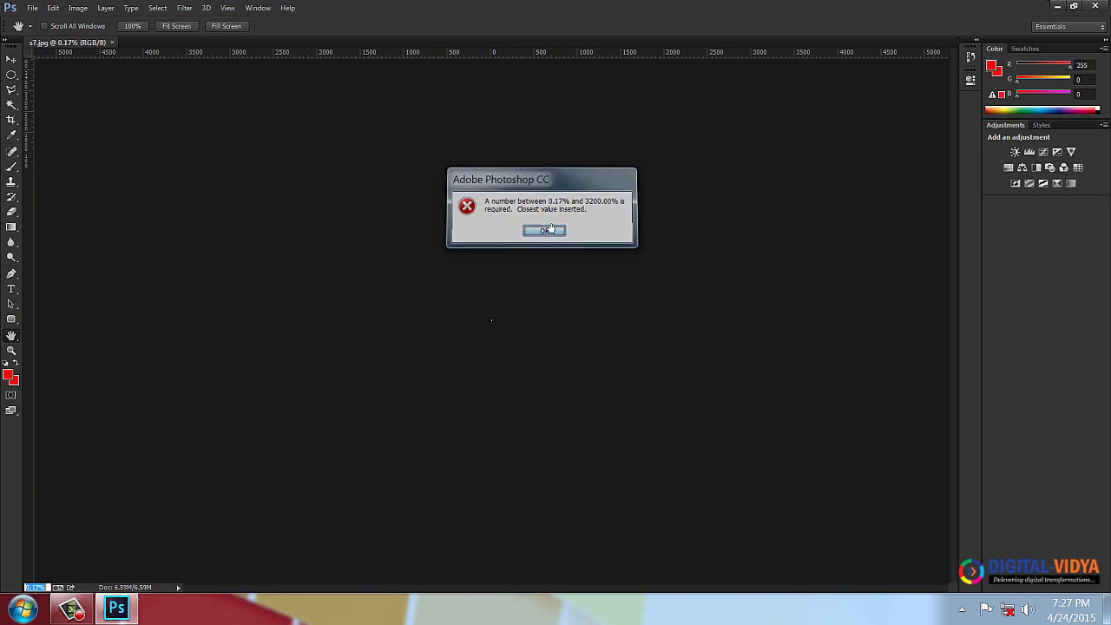
- Reopen sa4.jpg from the recent files and zoom in on the woman's face to about 299%
left_click(32, 7)
mouse_move(87, 127)
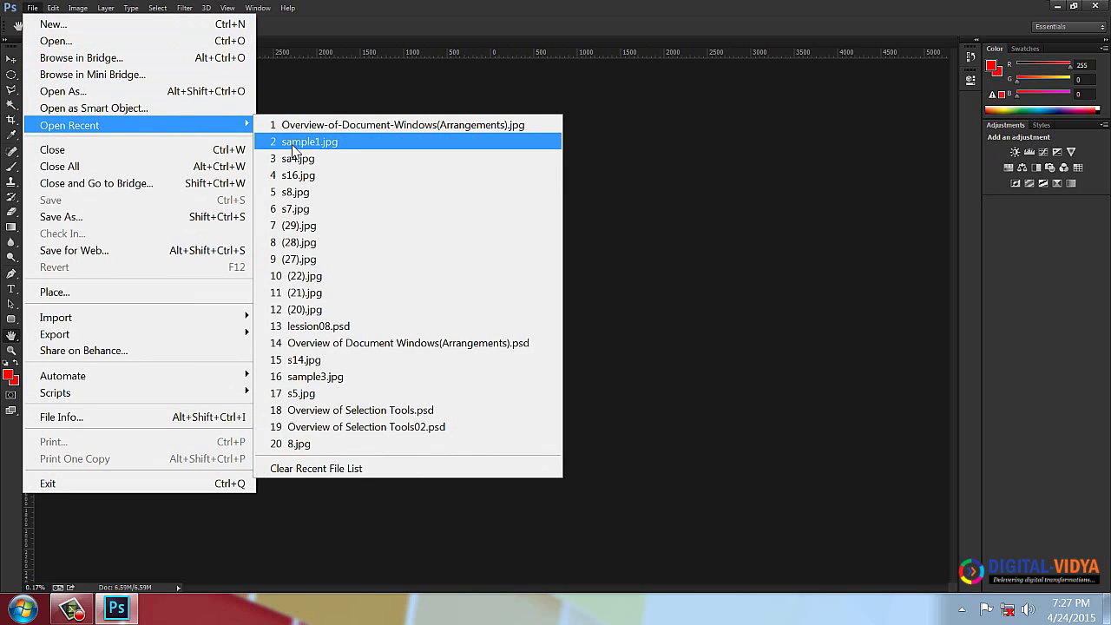
left_click(296, 159)
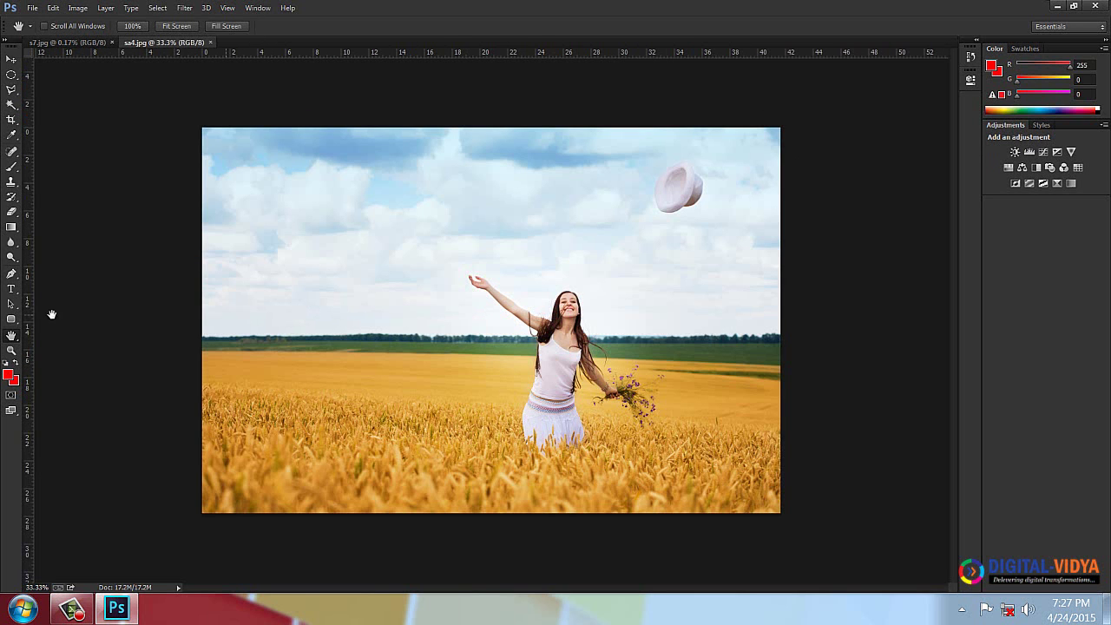
left_click(11, 347)
left_click_drag(552, 328, 643, 318)
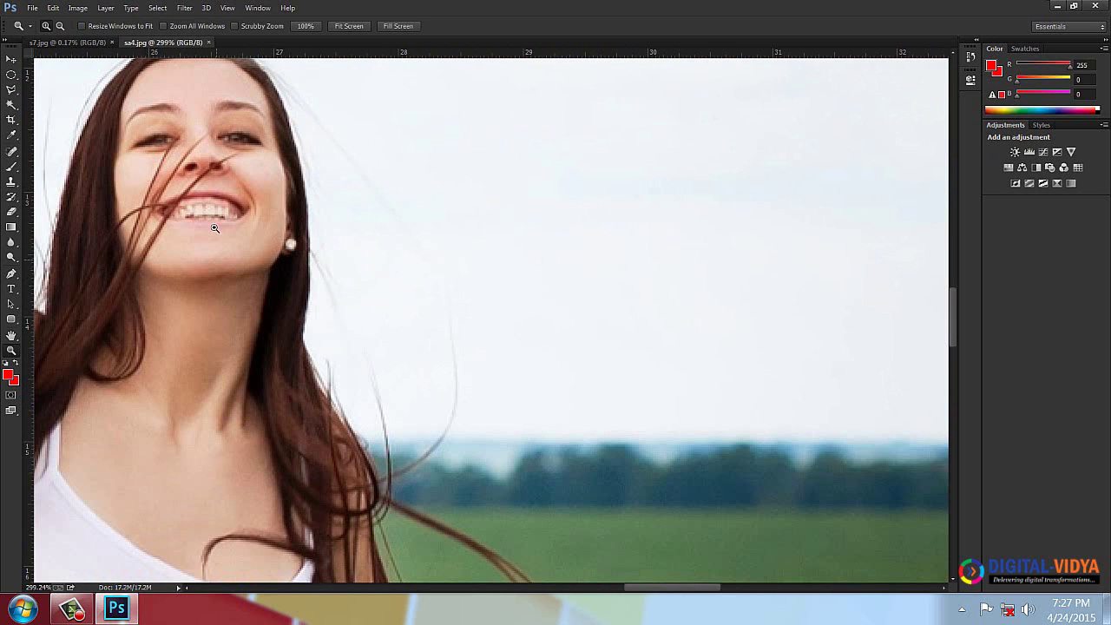
- Review the Zoom with Scroll Wheel and Zoom Clicked Point to Center options in the General preferences and close the dialog
left_click(53, 7)
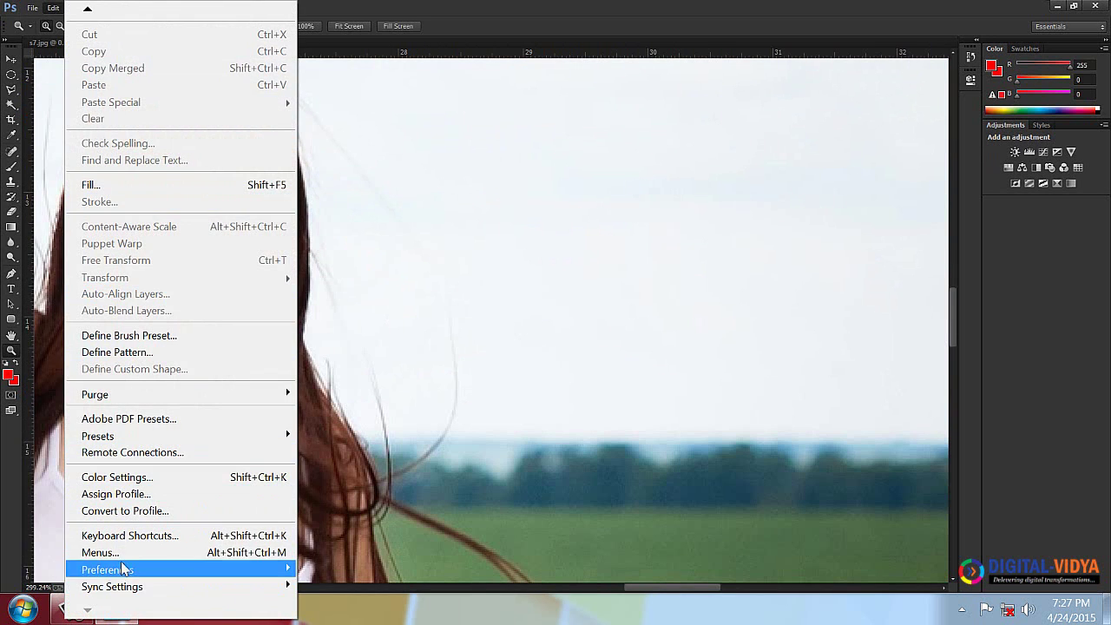
mouse_move(124, 573)
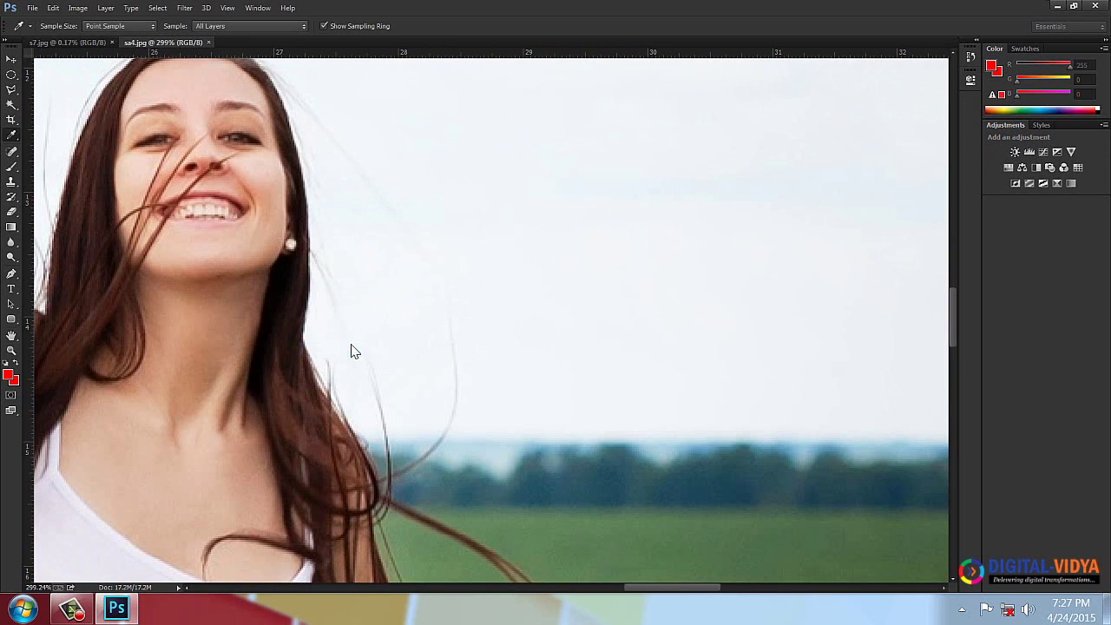
key("ctrl+k")
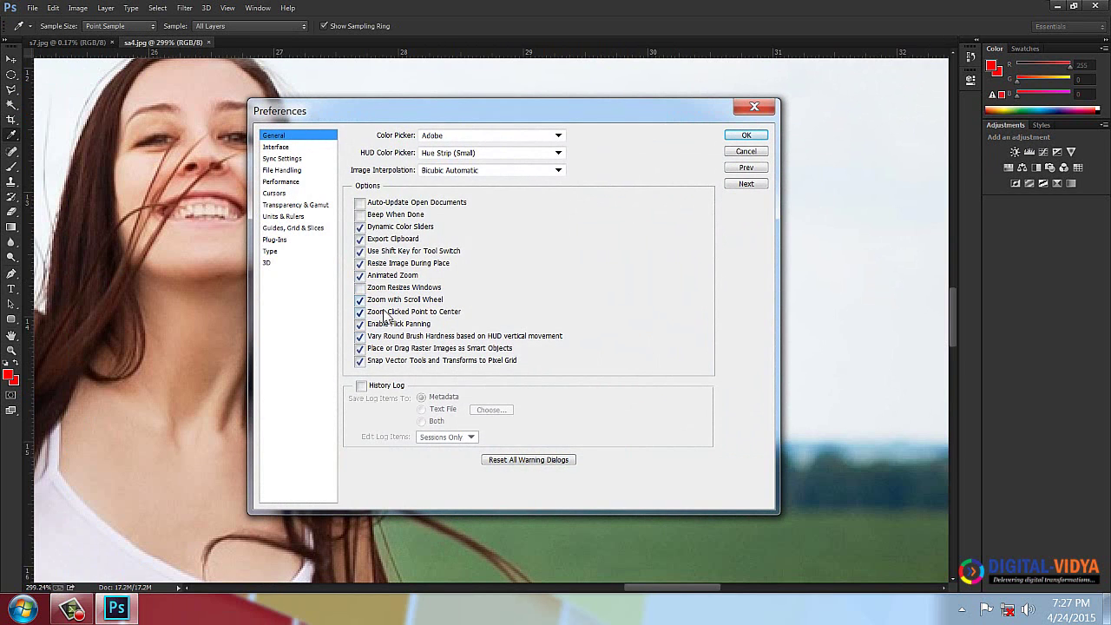
mouse_move(385, 317)
left_click_drag(389, 122, 422, 116)
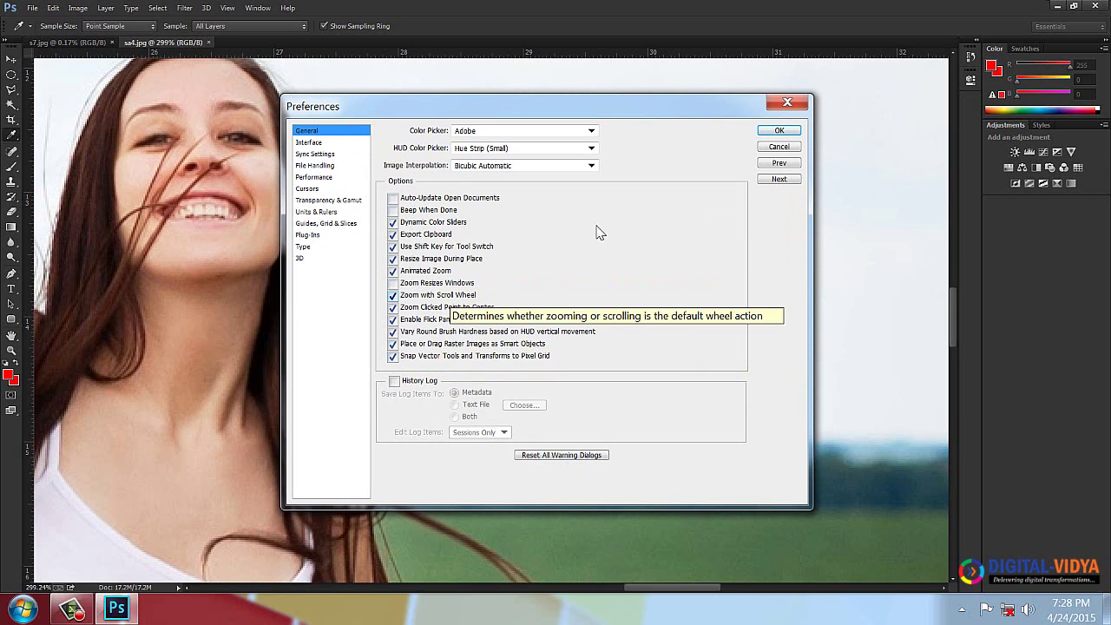
left_click(779, 130)
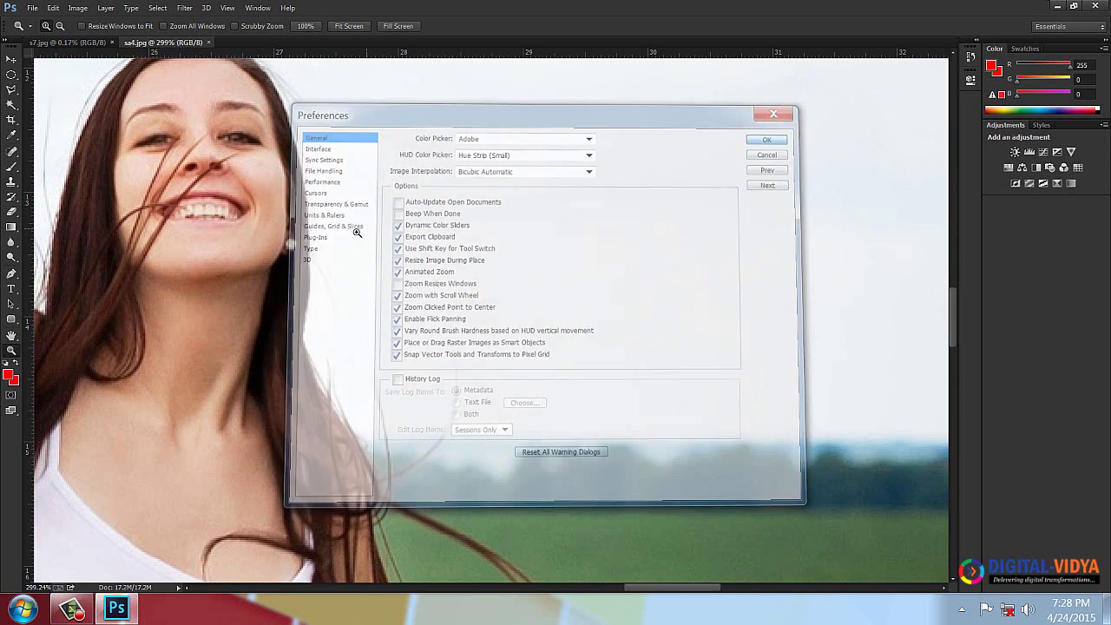
- Magnify the woman's jaw and earring in sa4.jpg up to 3200%, and set the zoom level to 500% and finally 600%
left_click_drag(235, 249, 456, 305)
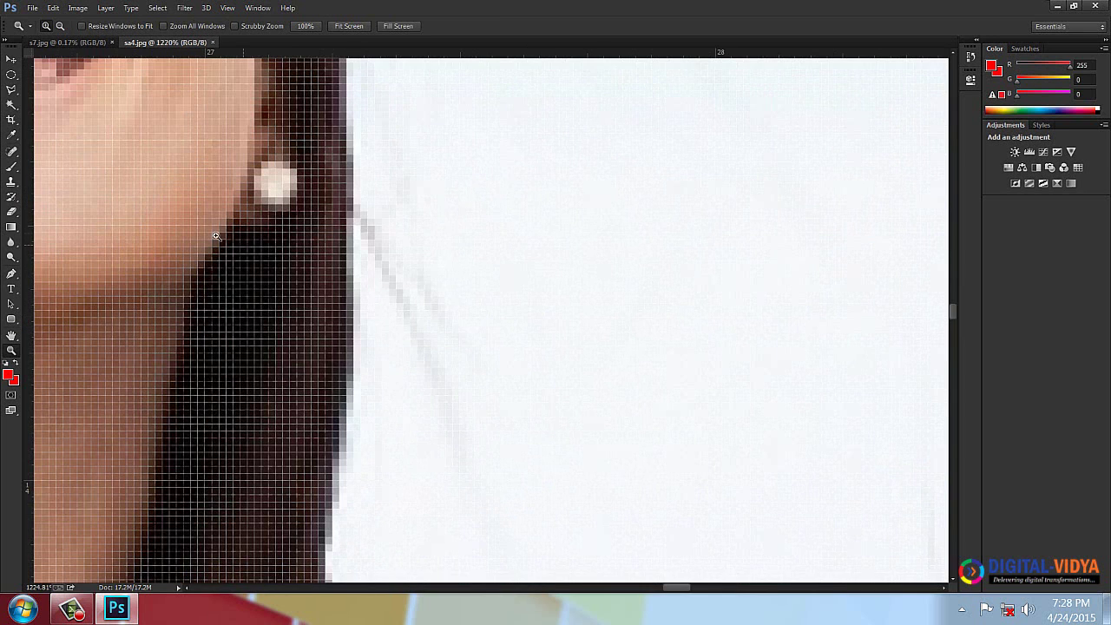
left_click_drag(170, 231, 325, 297)
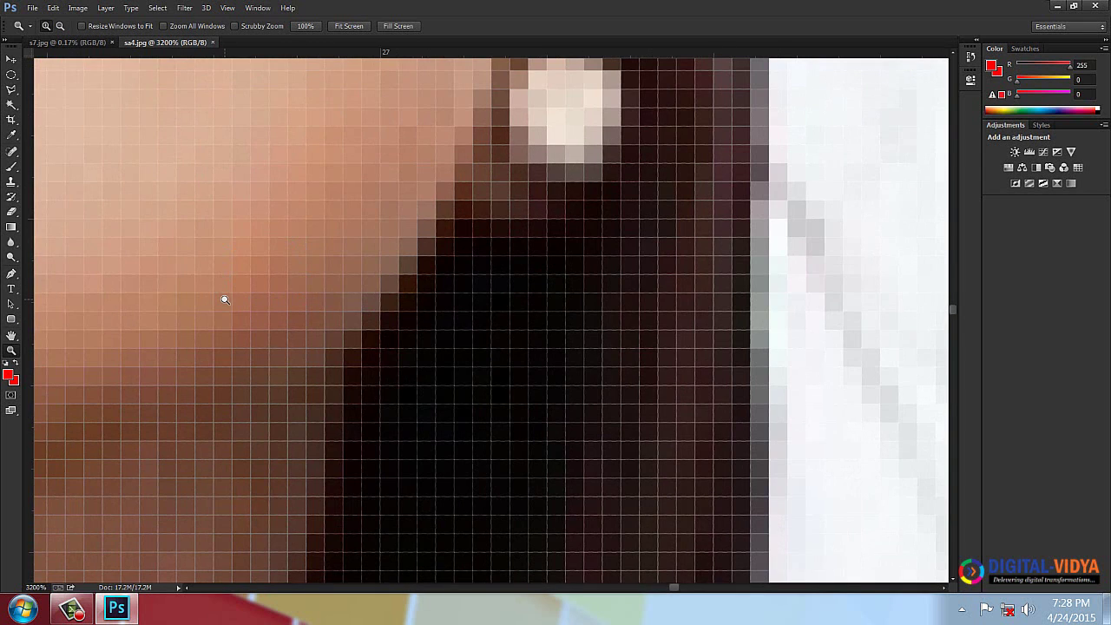
left_click(42, 587)
type("500")
key("Return")
left_click(43, 587)
type("600")
key("Return")
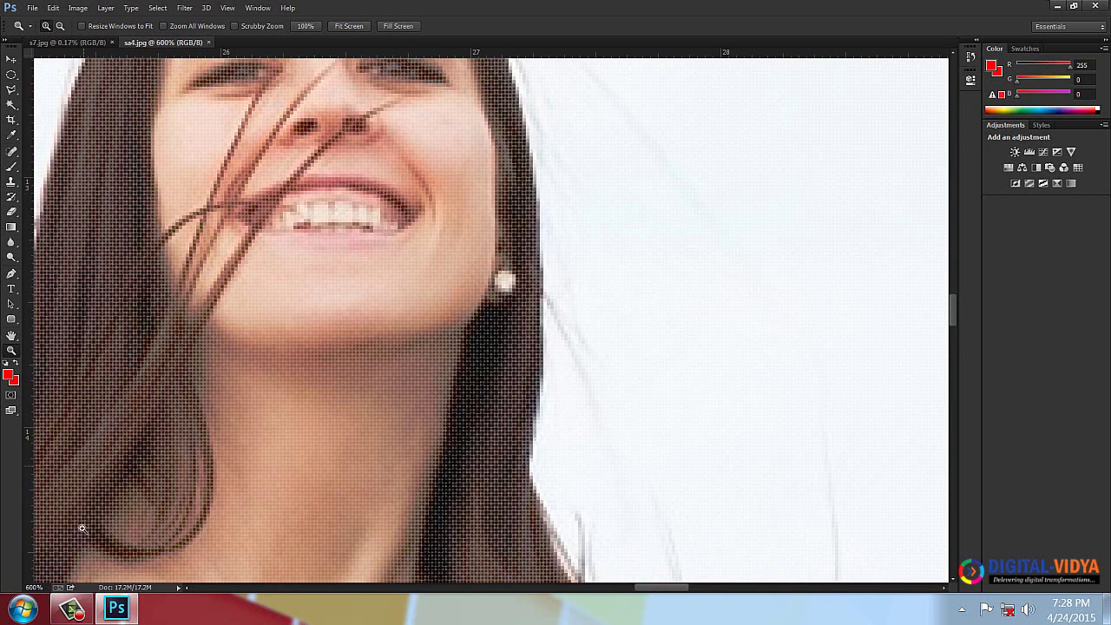
- Set the zoom level of sa4.jpg to 500% and back to 600% to compare the pixel grid display
left_click(42, 587)
type("500")
key("Return")
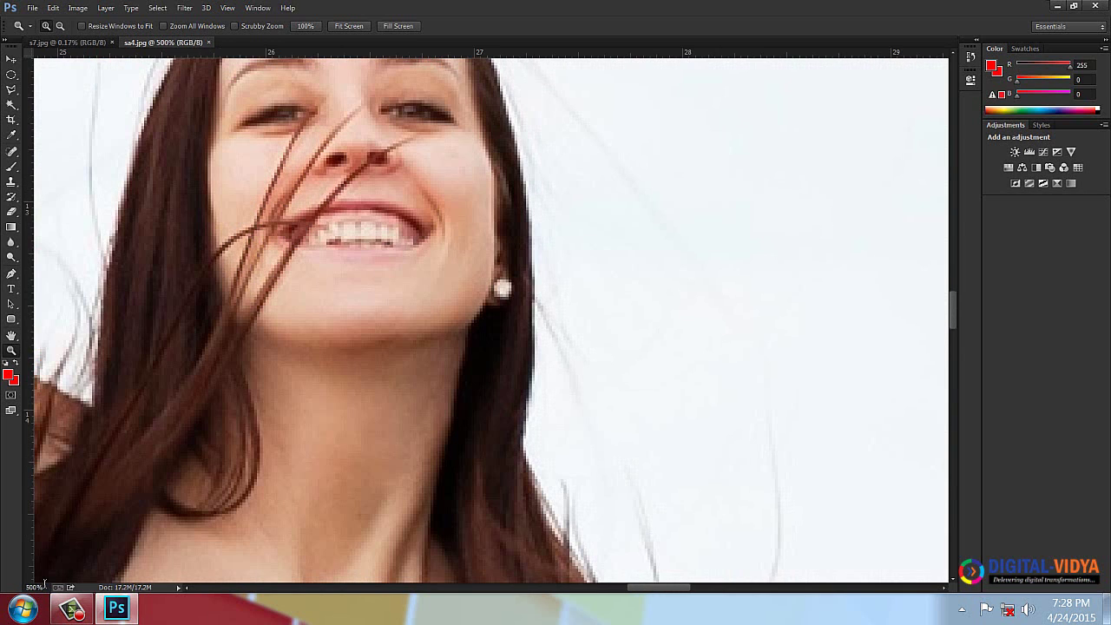
left_click(45, 583)
type("6")
type("600")
key("Return")
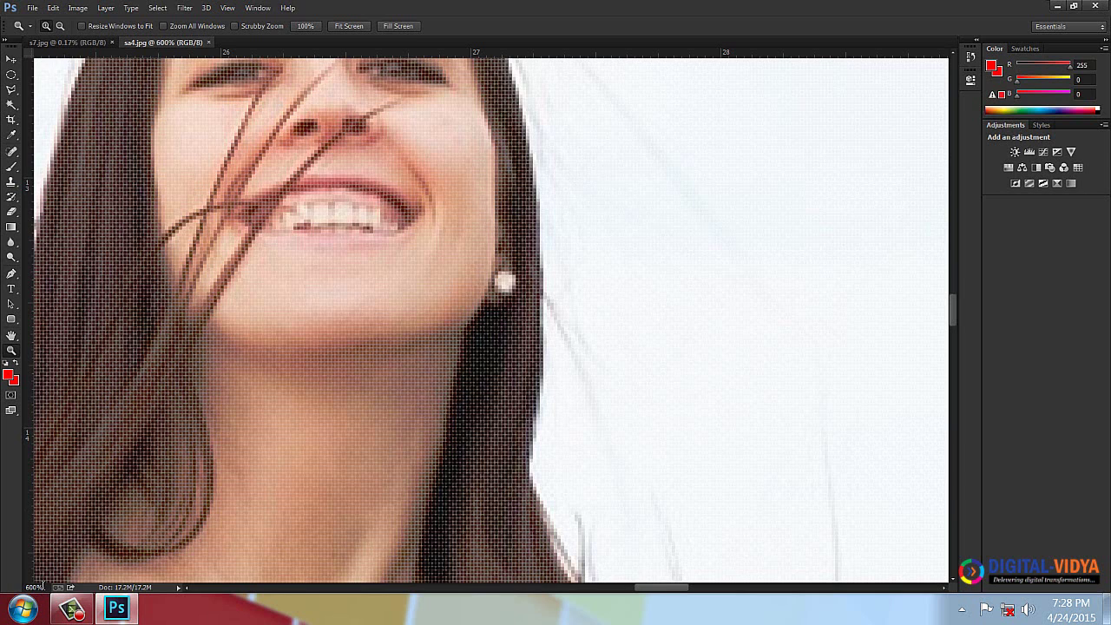
- Turn off the pixel grid display for sa4.jpg
left_click(227, 8)
mouse_move(248, 284)
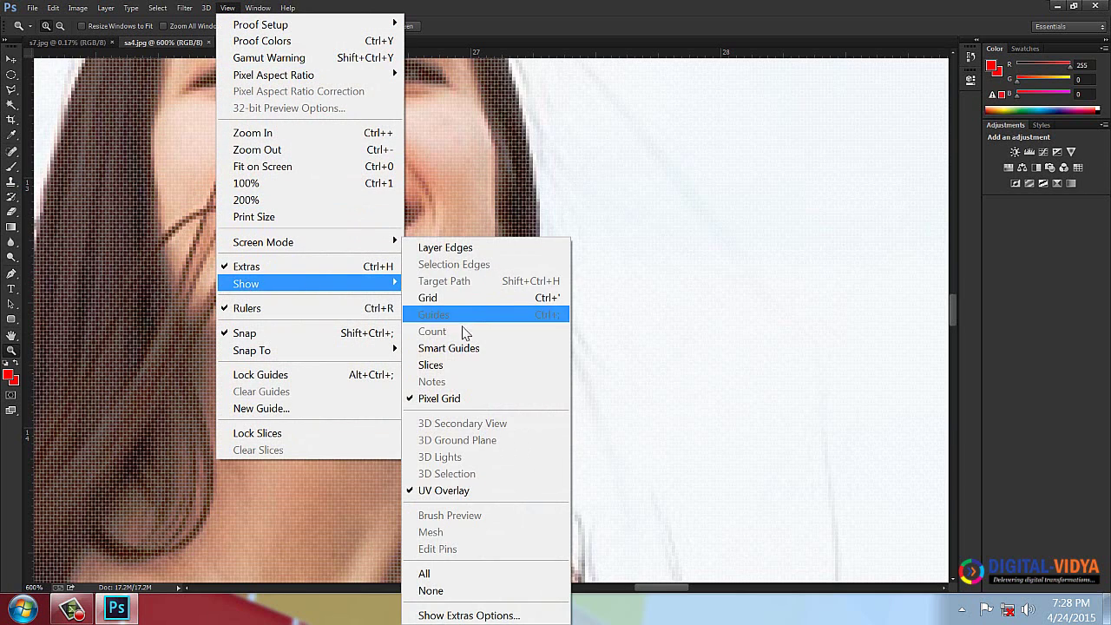
left_click(439, 398)
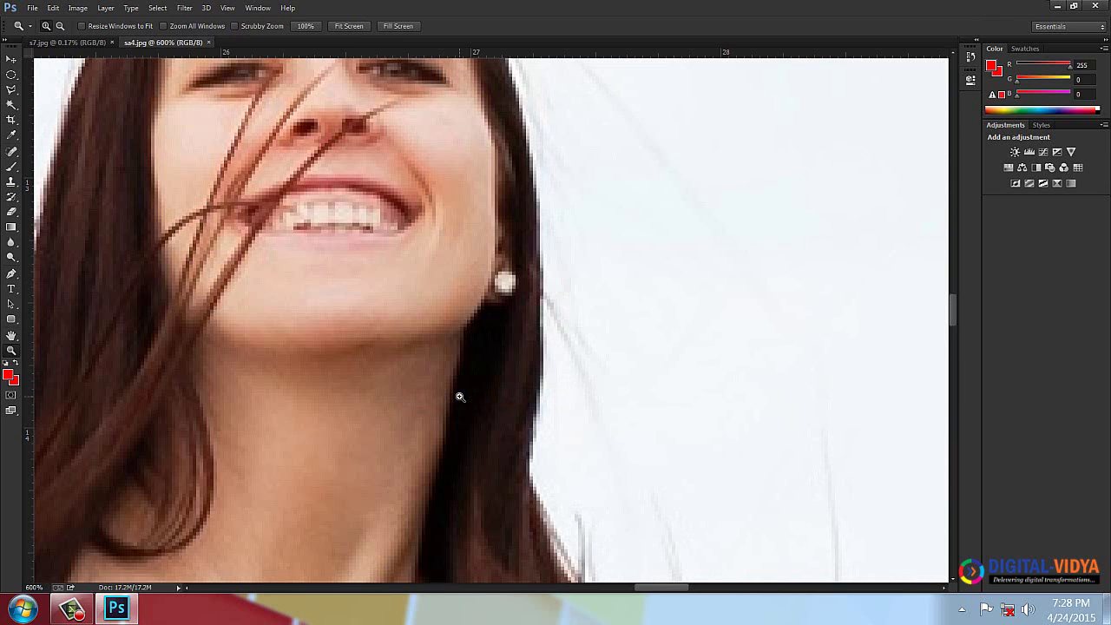
- Try to set a zoom level above the allowed maximum and accept 3200% as the magnification
left_click(37, 588)
type("1")
type("400")
key("Return")
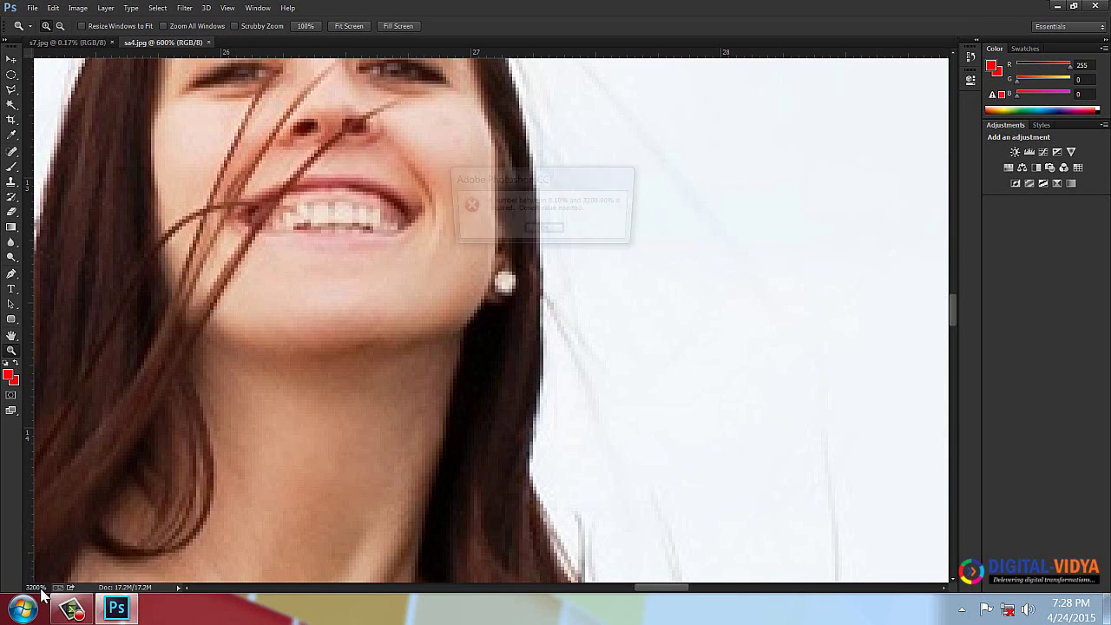
left_click(543, 230)
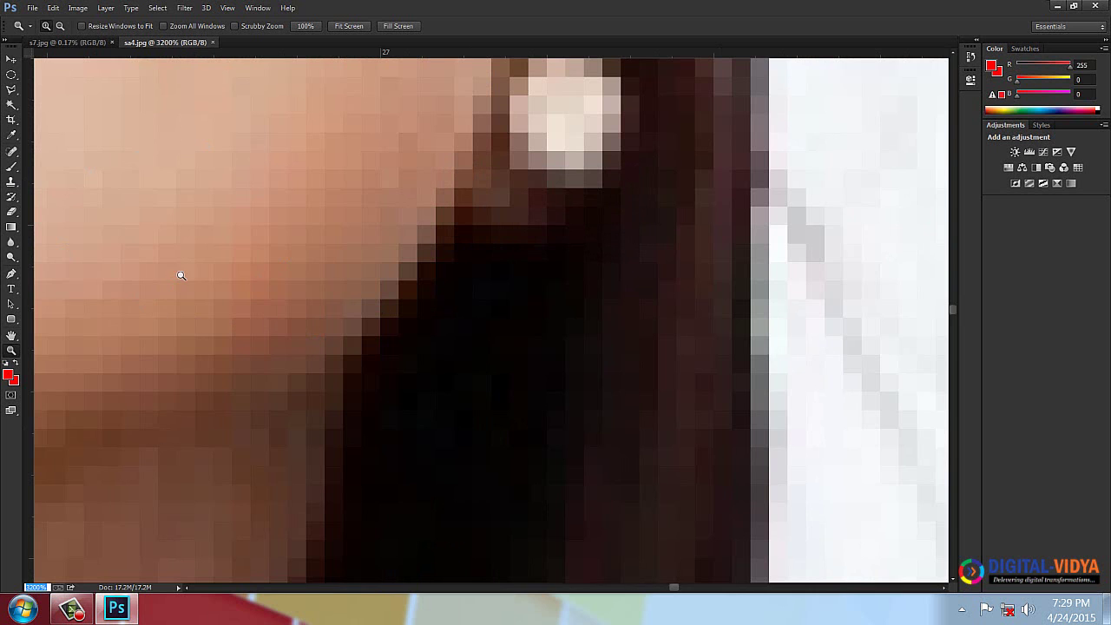
- Zoom out to 700%, pan with the Hand tool to the woman's whole face, and switch to the Move tool
left_click(233, 205, "alt")
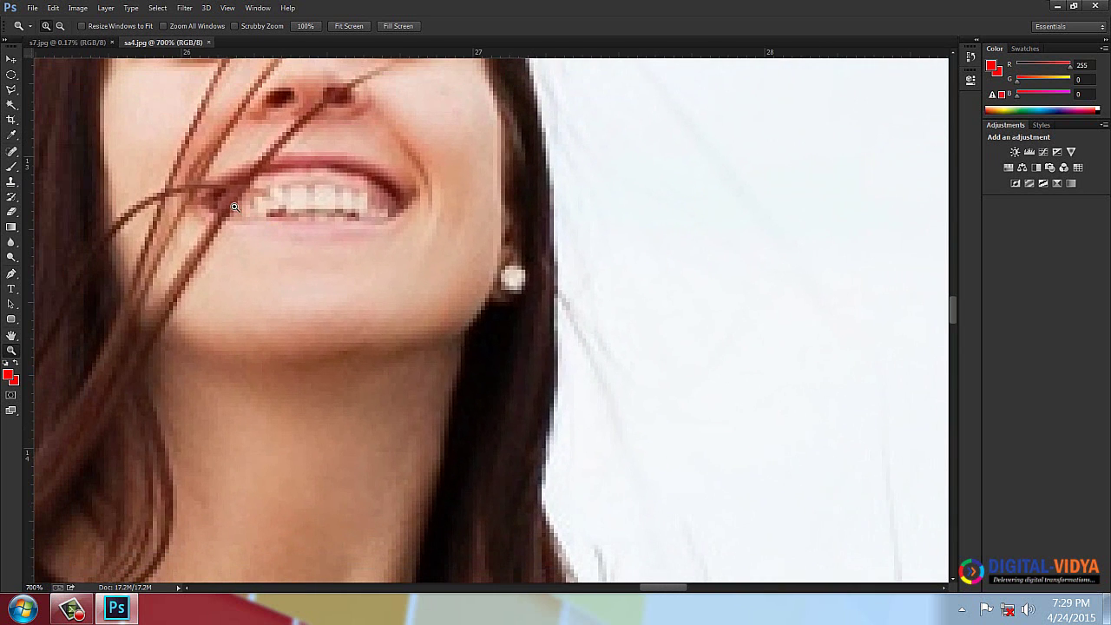
left_click(11, 336)
left_click_drag(356, 248, 454, 334)
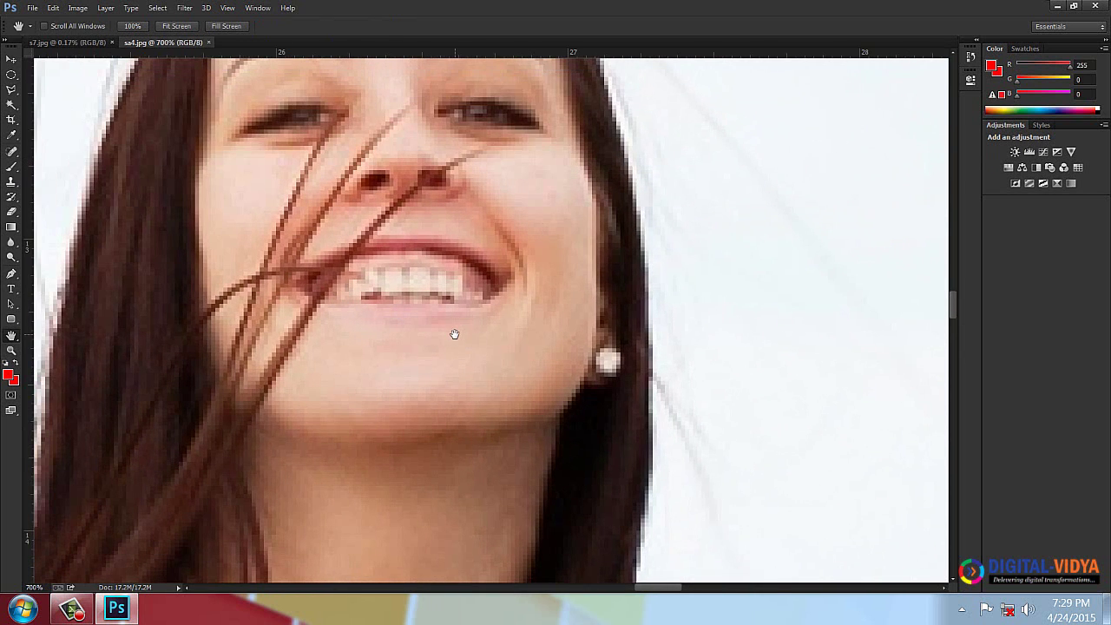
left_click_drag(471, 252, 519, 333)
left_click_drag(496, 225, 496, 296)
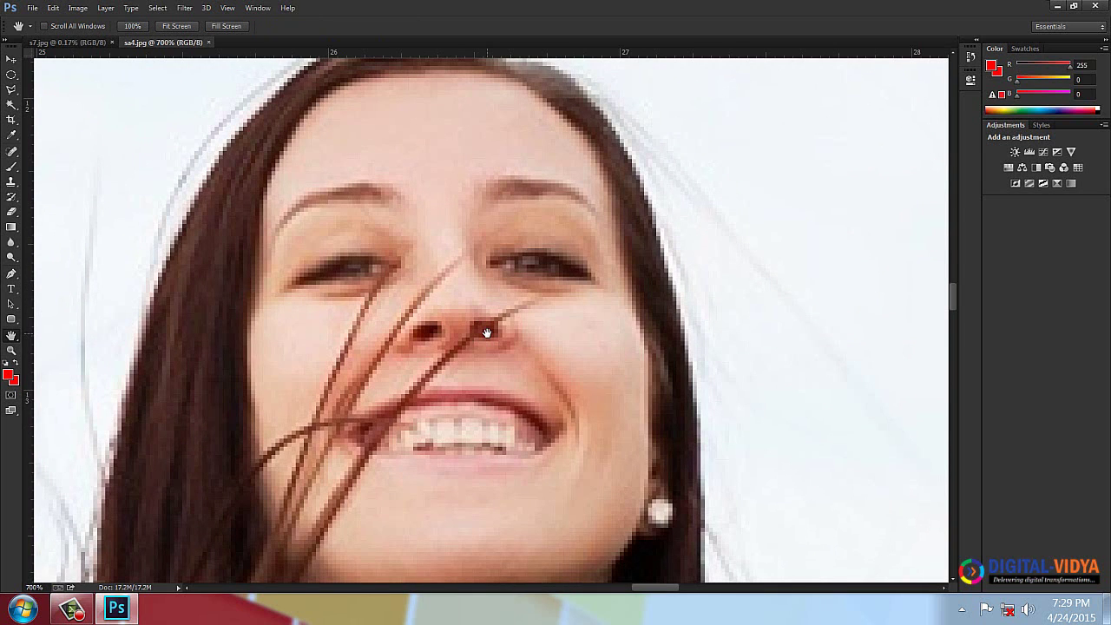
left_click(11, 61)
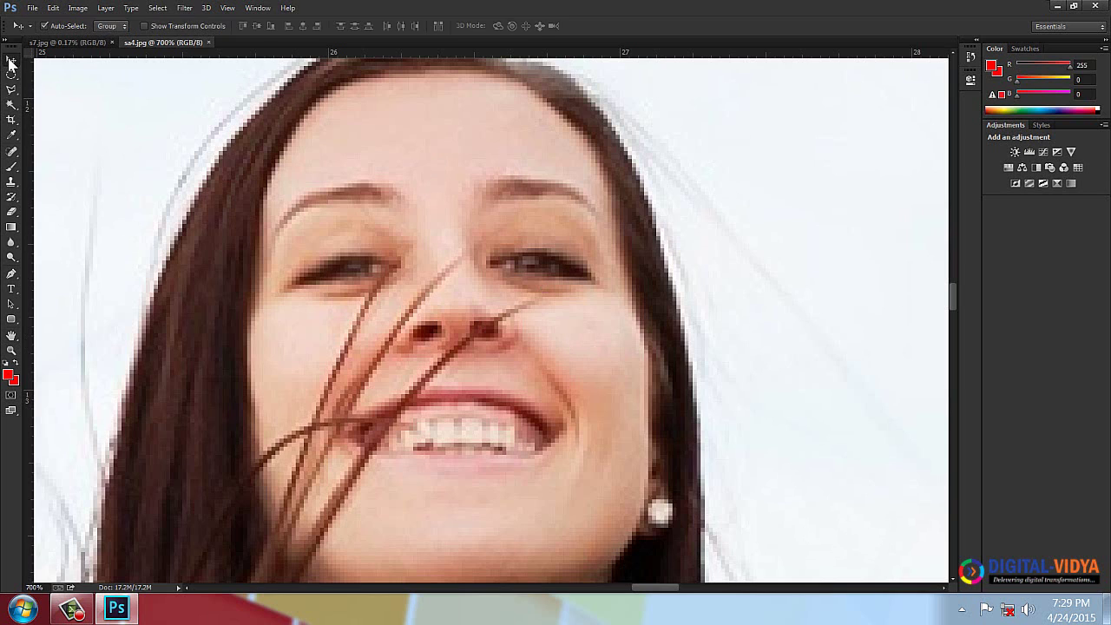
- Show the Navigator panel, float it over the image and enlarge its preview
left_click(258, 9)
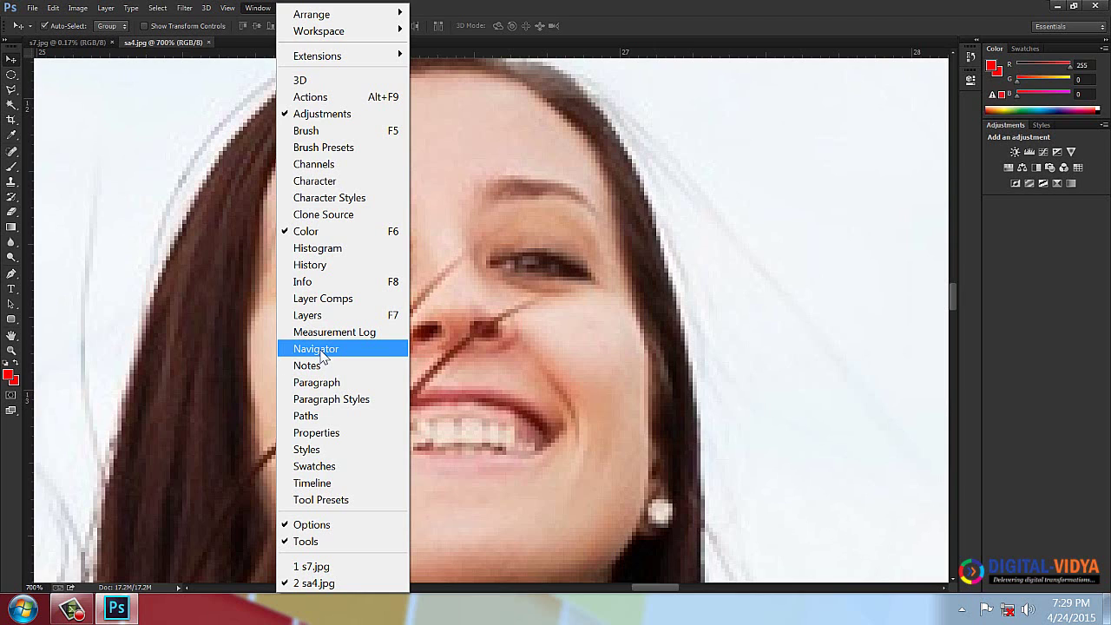
left_click(320, 349)
left_click_drag(860, 73, 526, 97)
left_click_drag(622, 180, 699, 237)
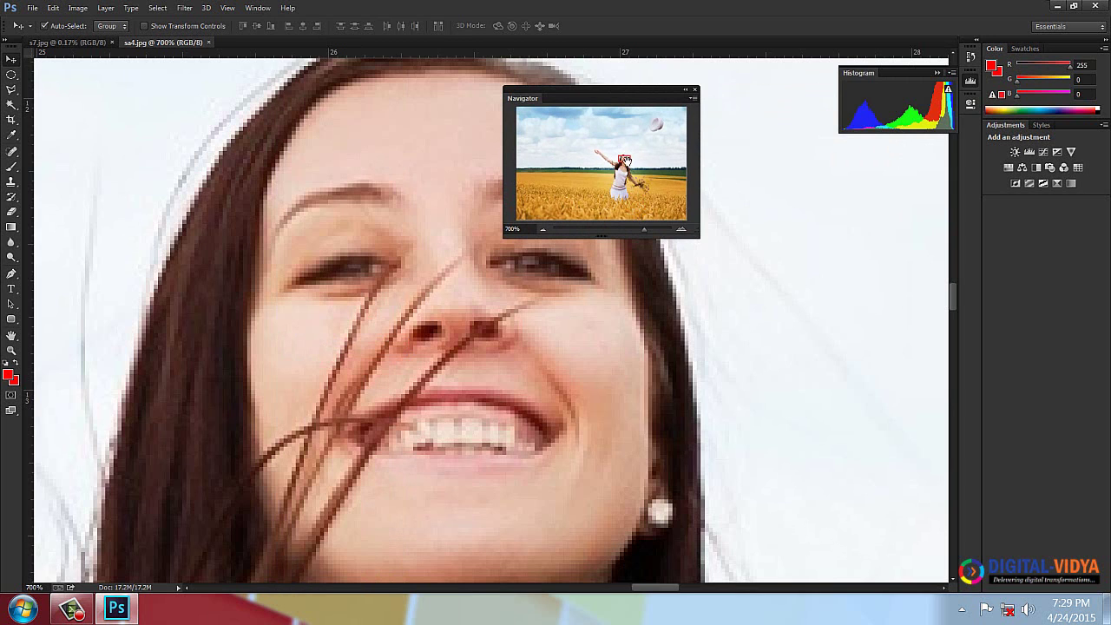
- Use the Navigator to view the hat and the woman's face at 366.93%, return to the hat at 122.14%, and move the Navigator clear of it
left_click_drag(624, 160, 656, 127)
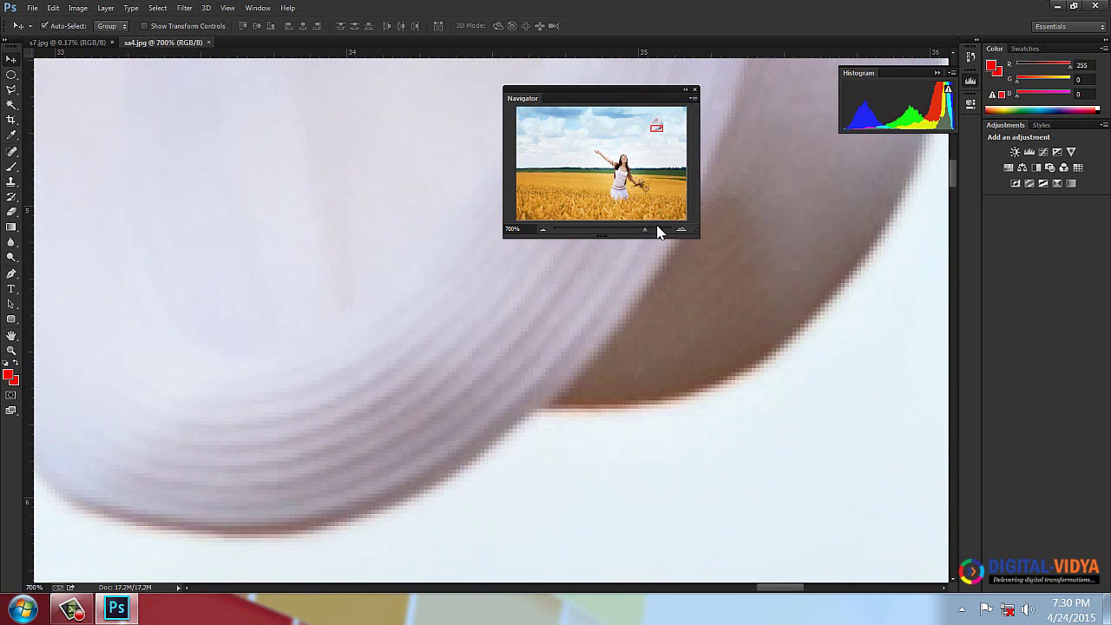
left_click_drag(647, 229, 634, 232)
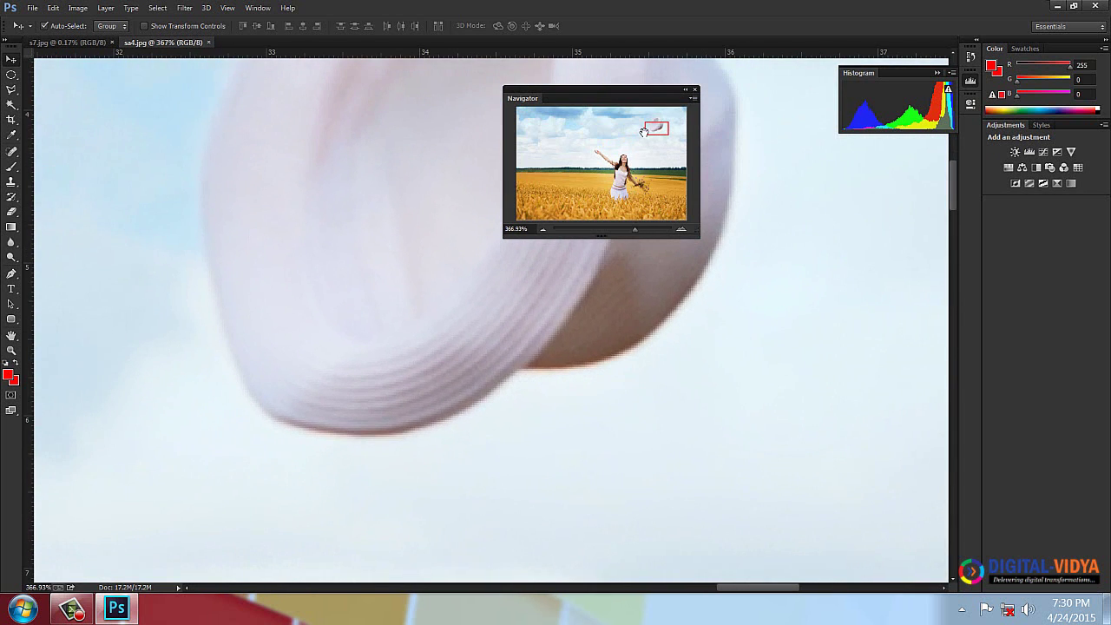
left_click_drag(658, 129, 624, 161)
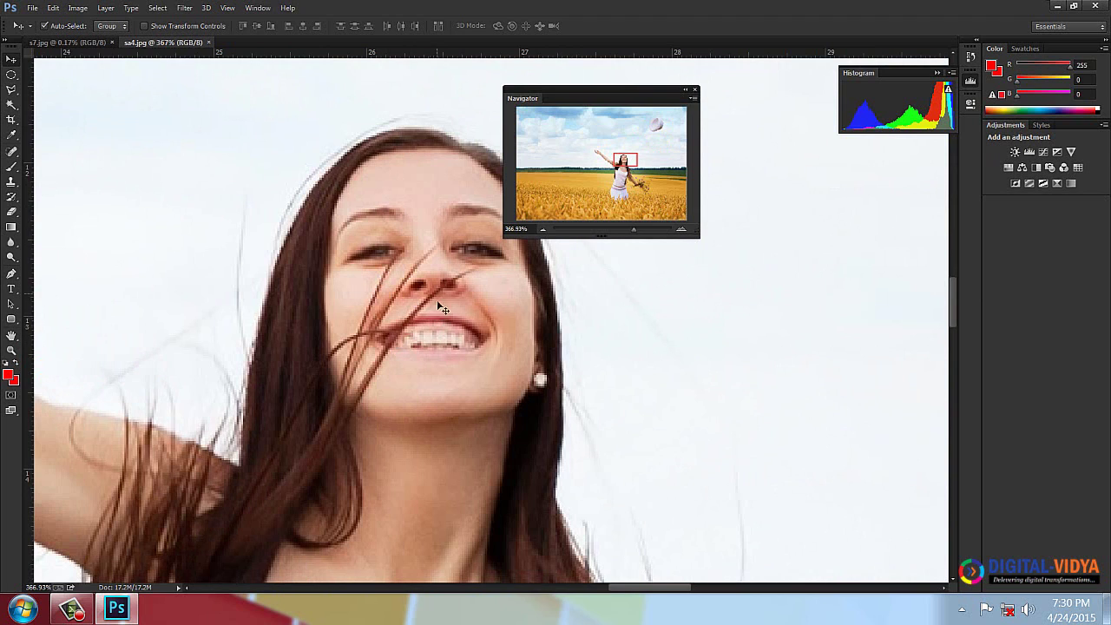
left_click_drag(620, 159, 656, 126)
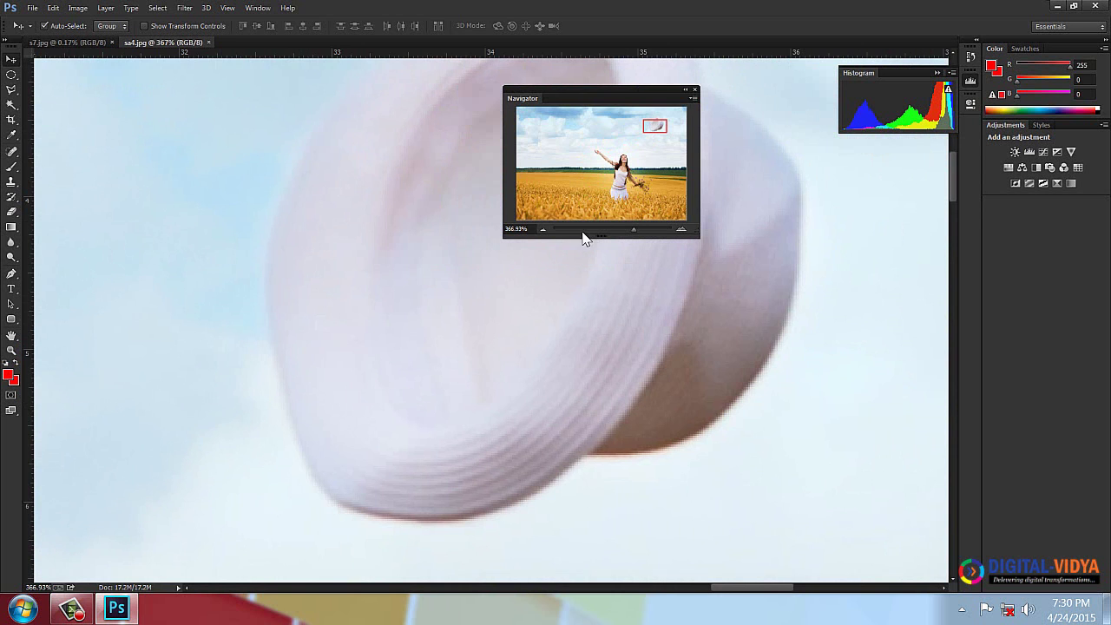
left_click_drag(634, 238, 616, 237)
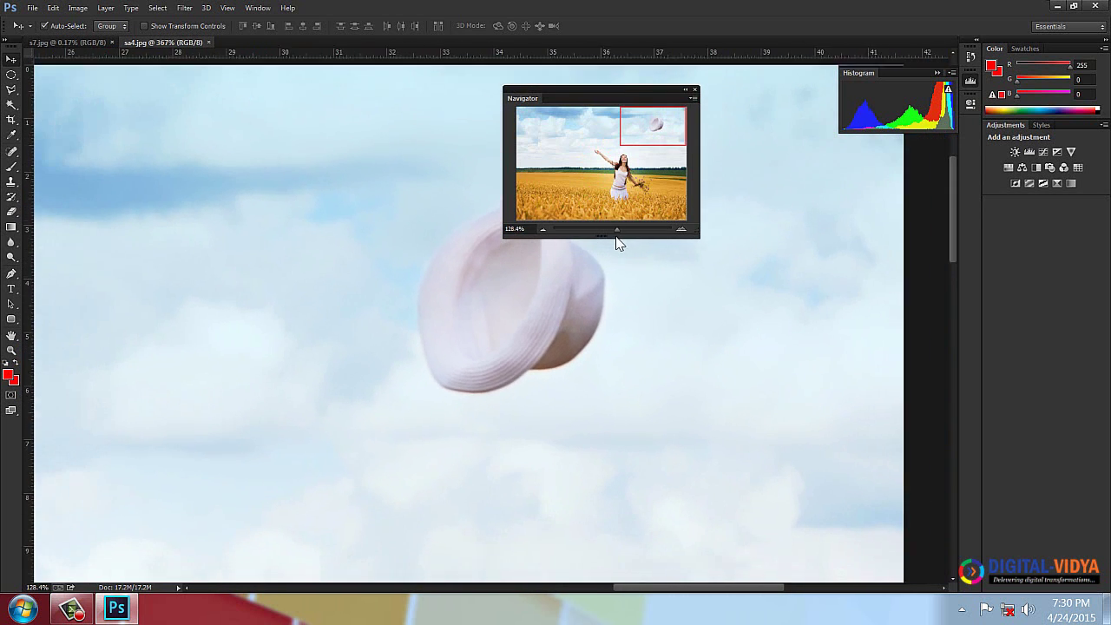
left_click_drag(550, 92, 702, 173)
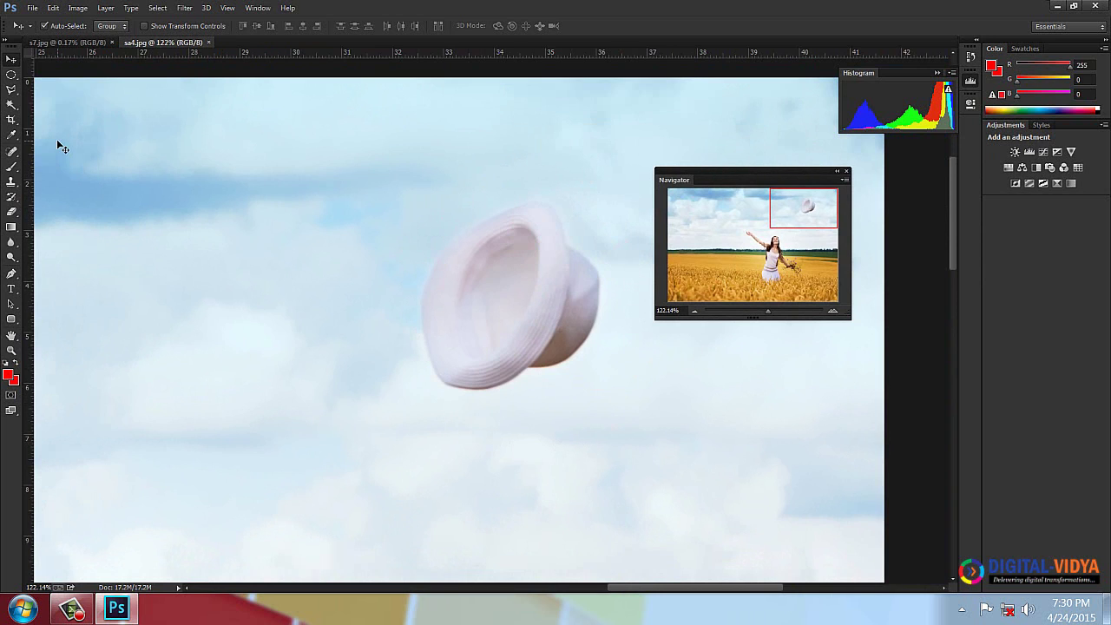
- Draw an elliptical marquee selection around the entire flying hat
left_click(12, 74)
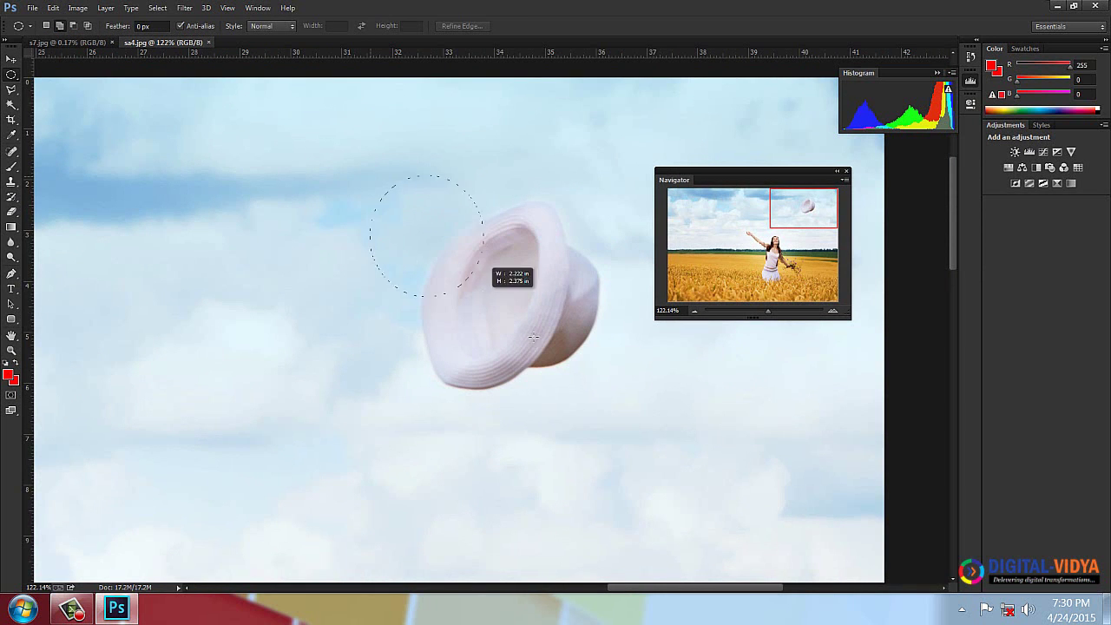
left_click_drag(630, 417, 649, 434)
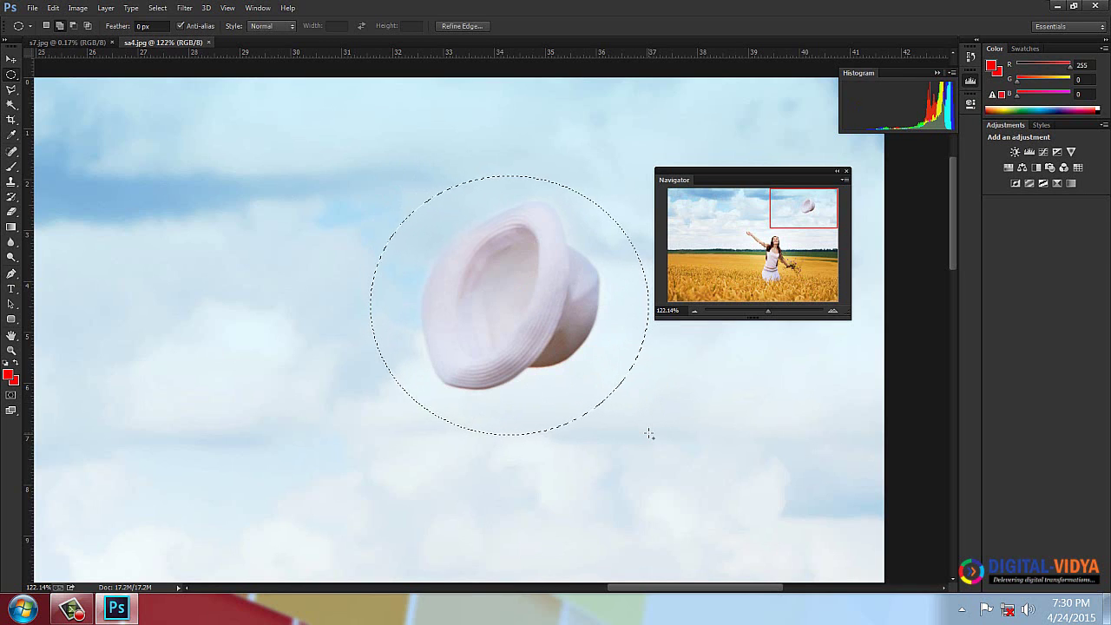
key("F7")
key("F7")
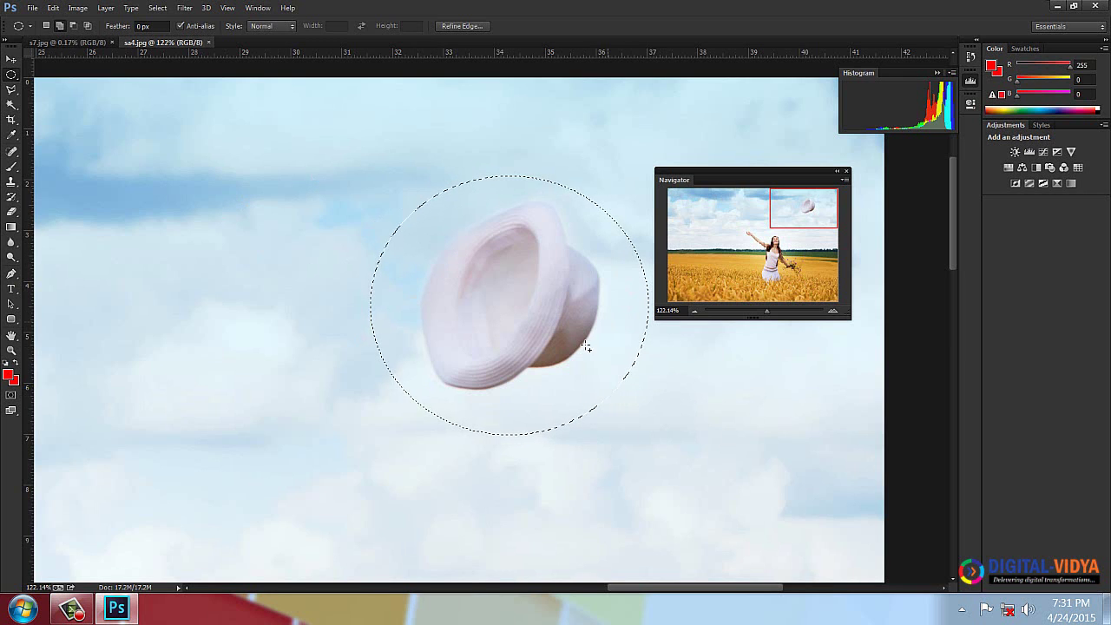
- Try clearing the selected hat area to the red background colour, and undo the clear
left_click(53, 8)
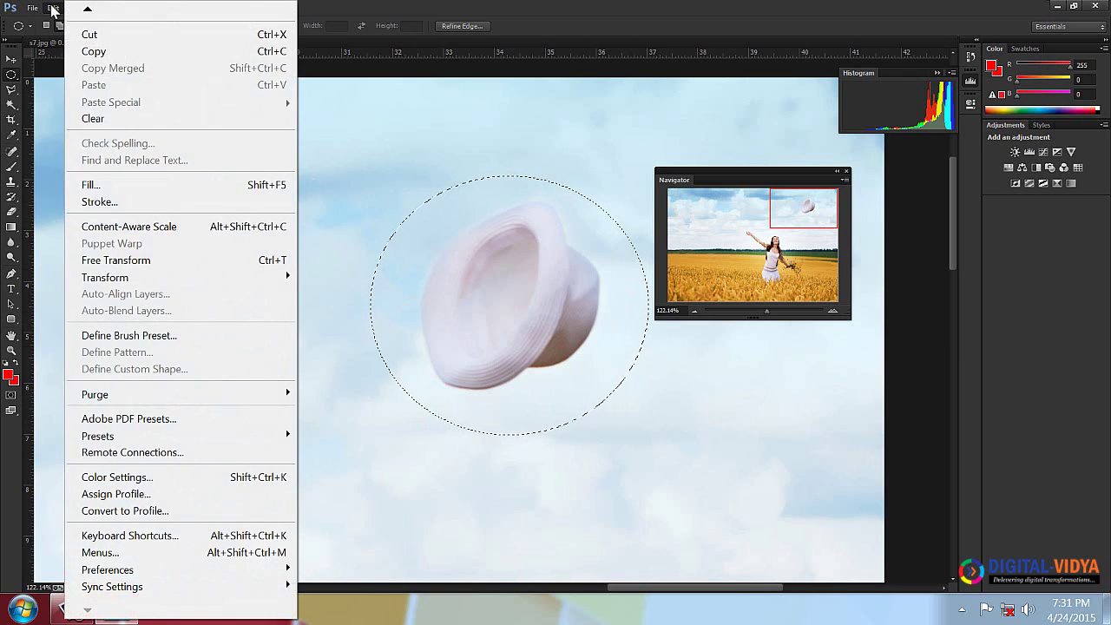
left_click(106, 126)
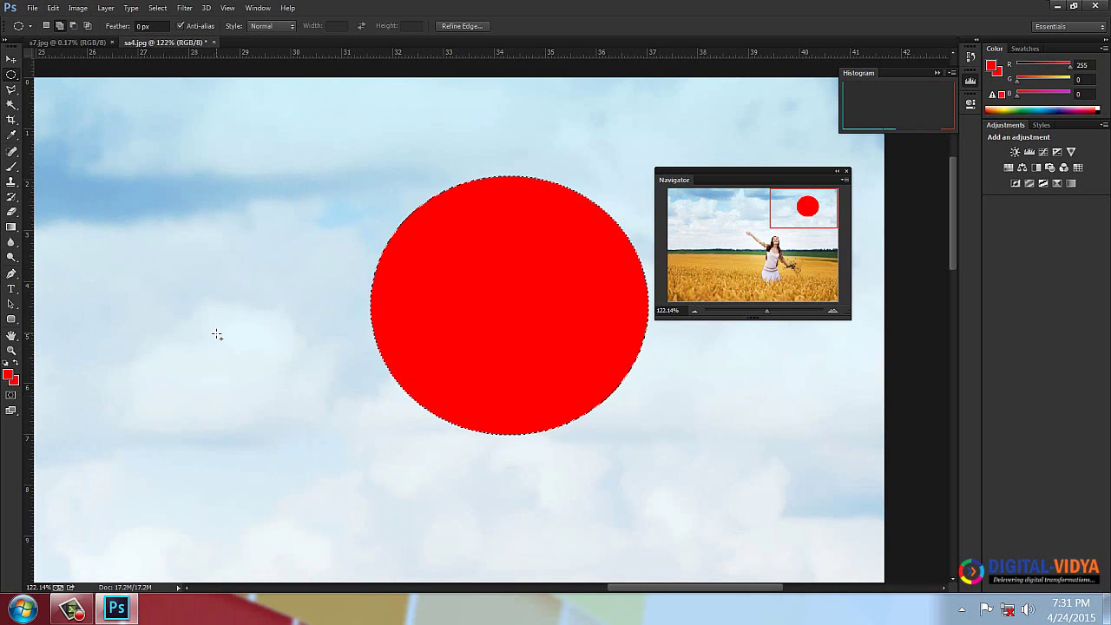
key("ctrl+z")
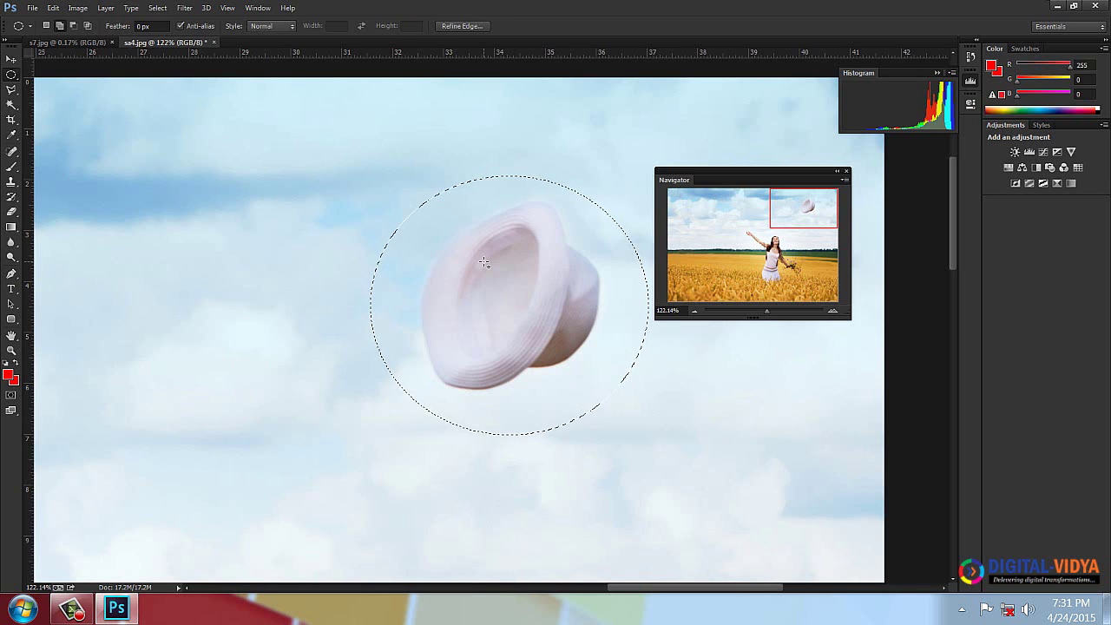
- Remove the selected hat with a Content-Aware fill in Normal mode at 100% opacity, and deselect the area
key("shift+F5")
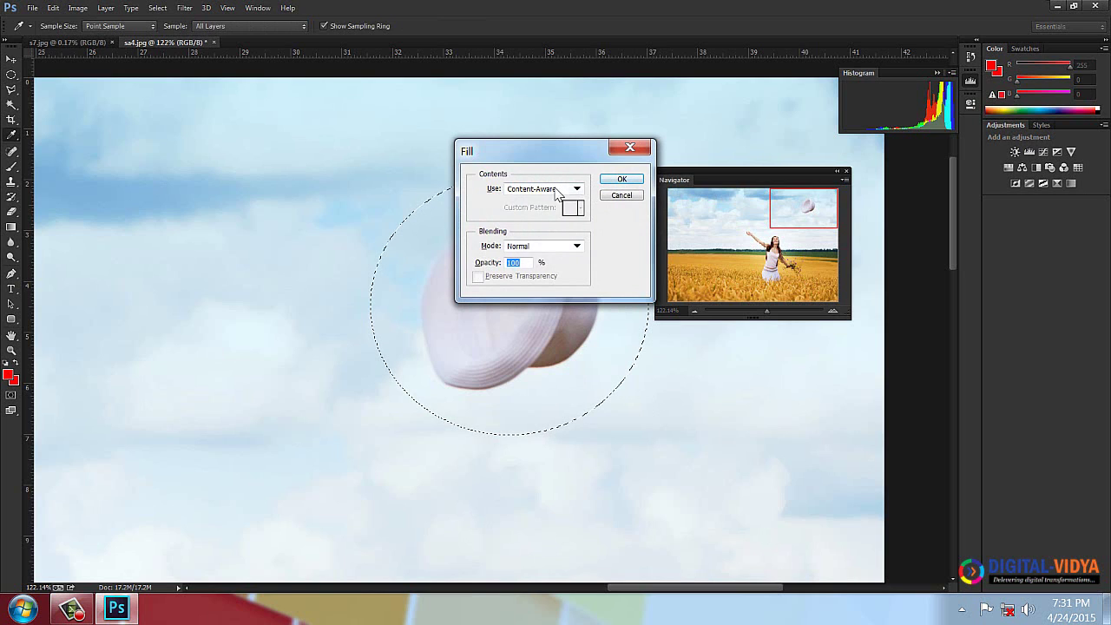
left_click(557, 191)
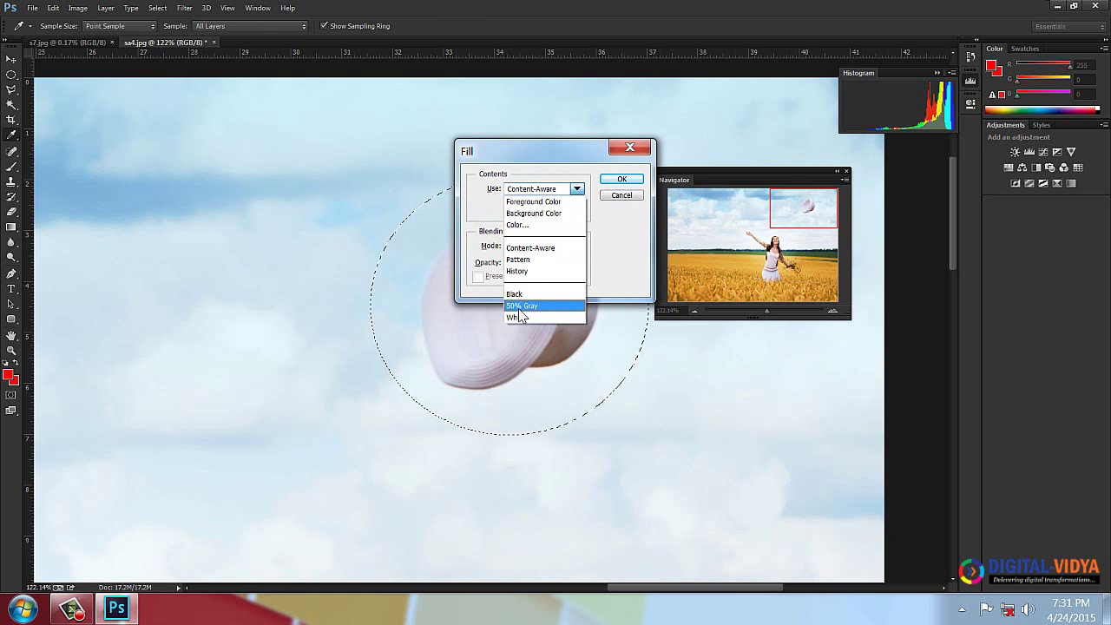
left_click(529, 248)
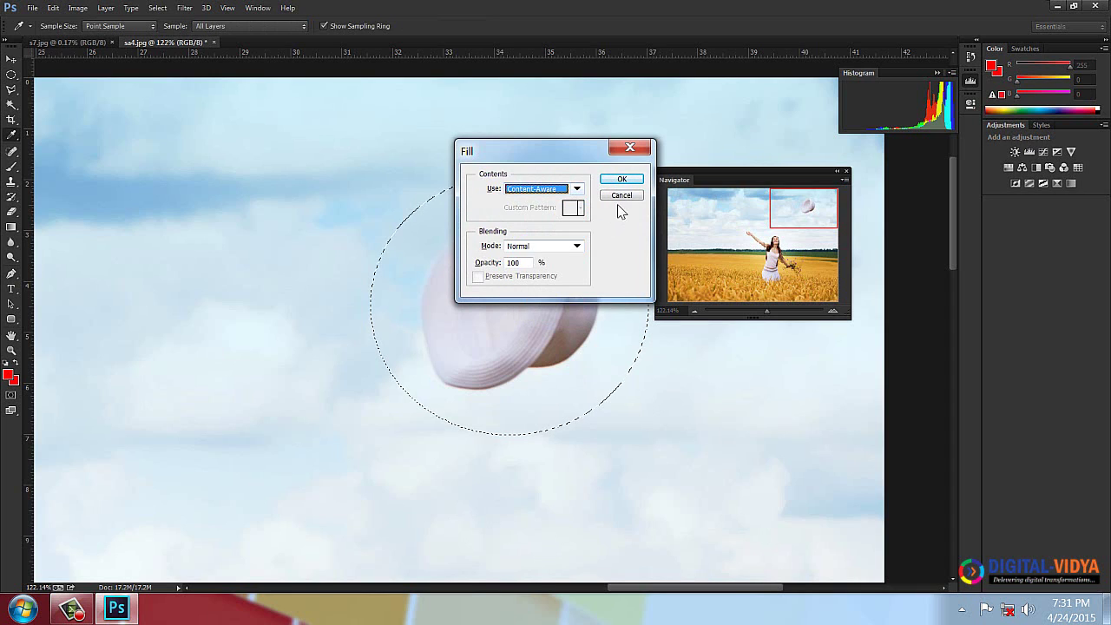
key("Return")
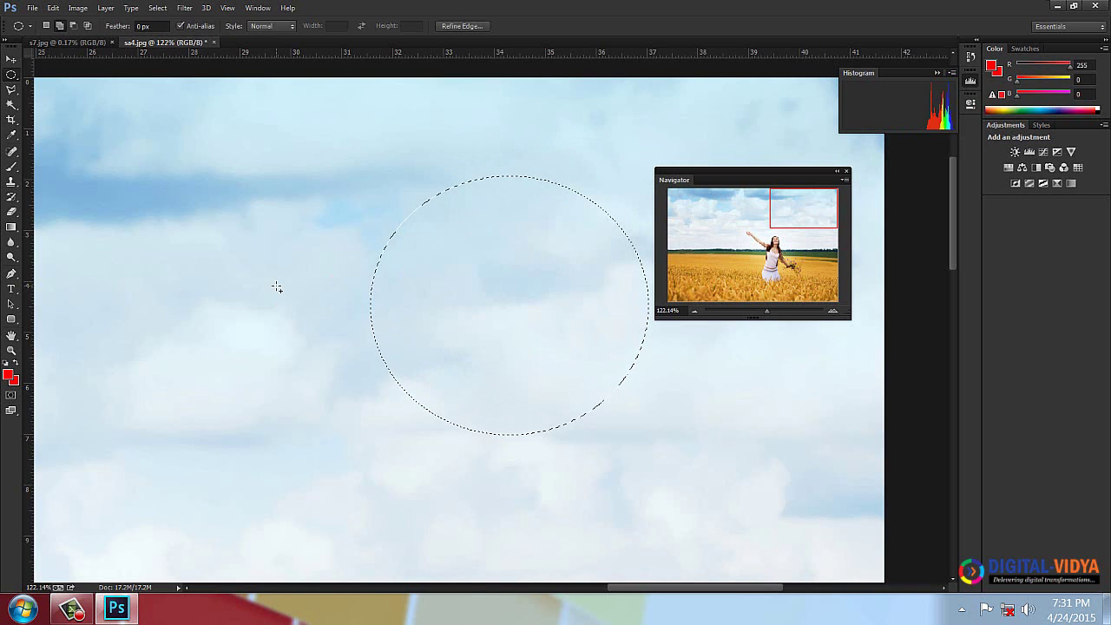
left_click(157, 8)
left_click(180, 43)
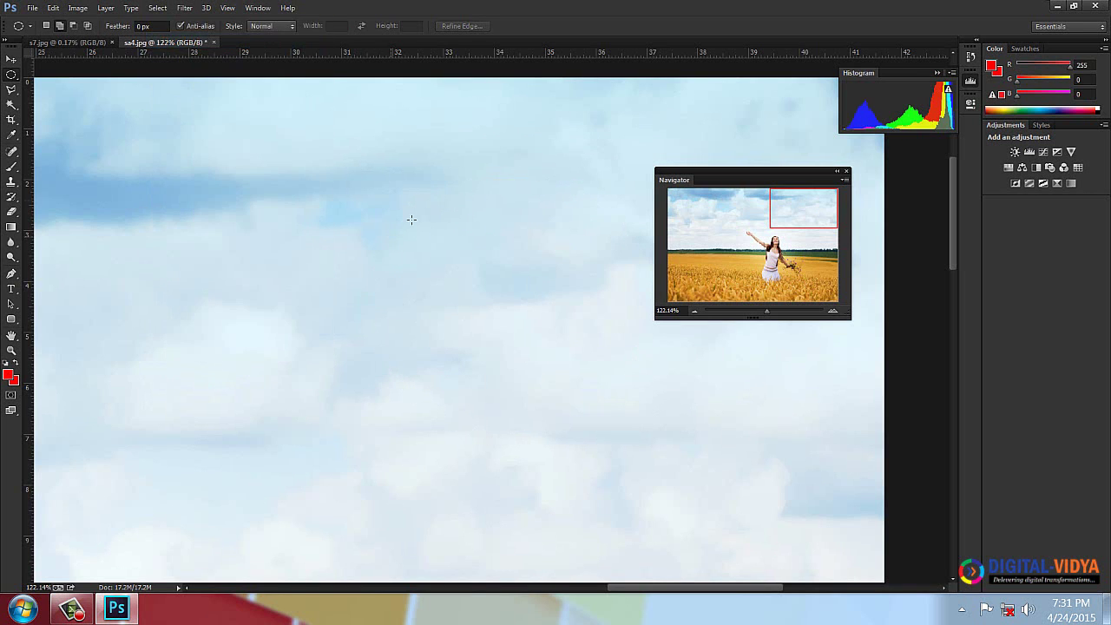
- Set the zoom level of sa4.jpg to 35% and close the Navigator
left_click(40, 586)
type("35")
key("Return")
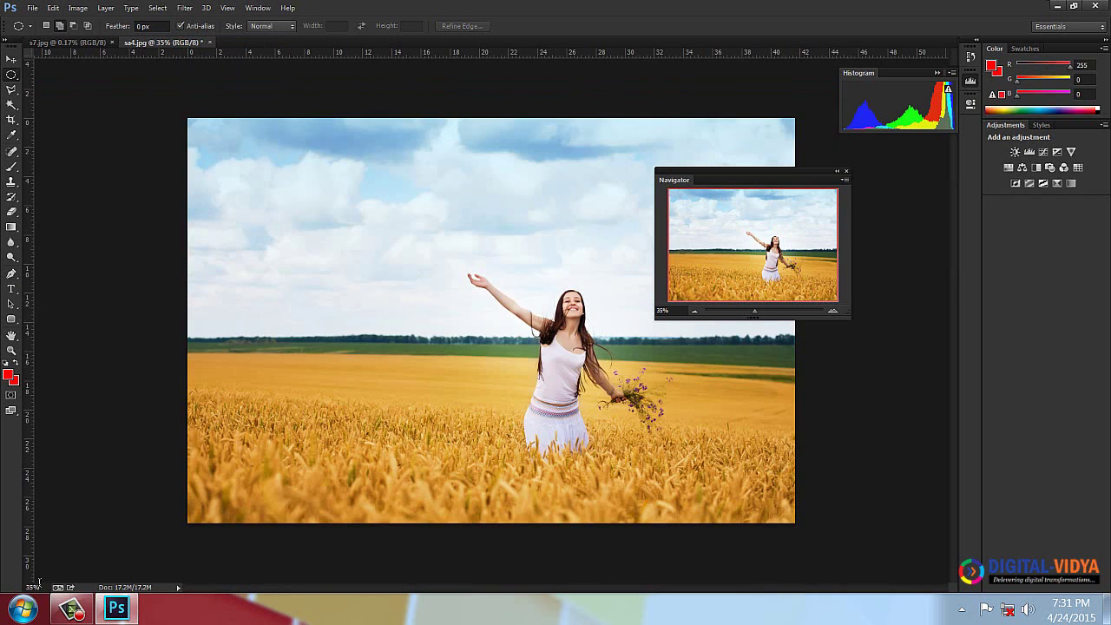
left_click(846, 172)
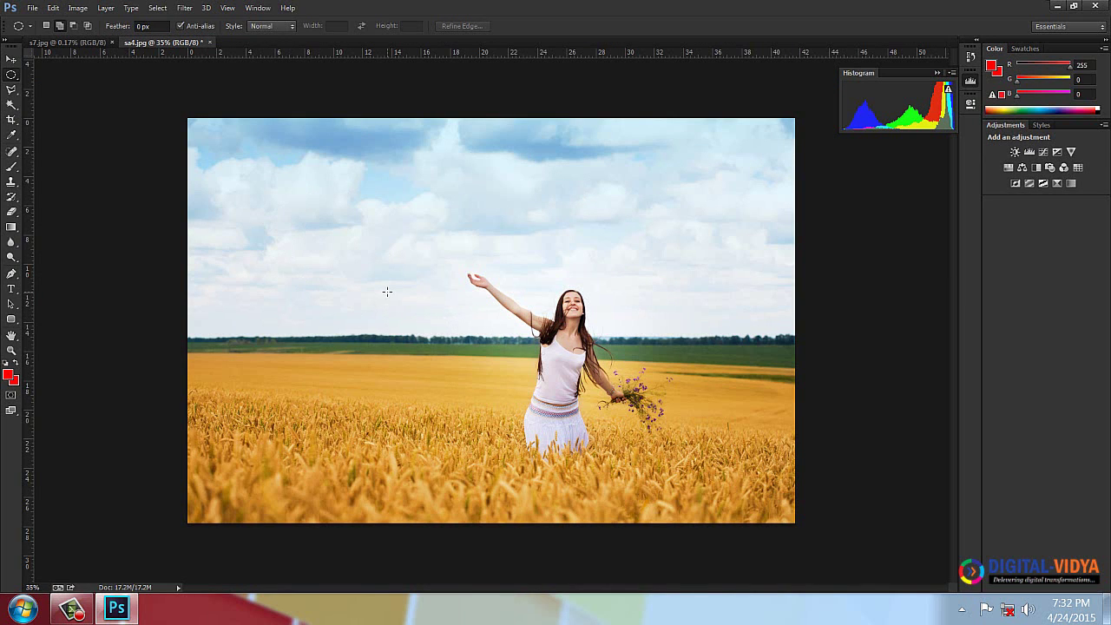
- Zoom in on the woman's head, pan to her face with the Hand tool, and magnify it to 721.78%
left_click(12, 350)
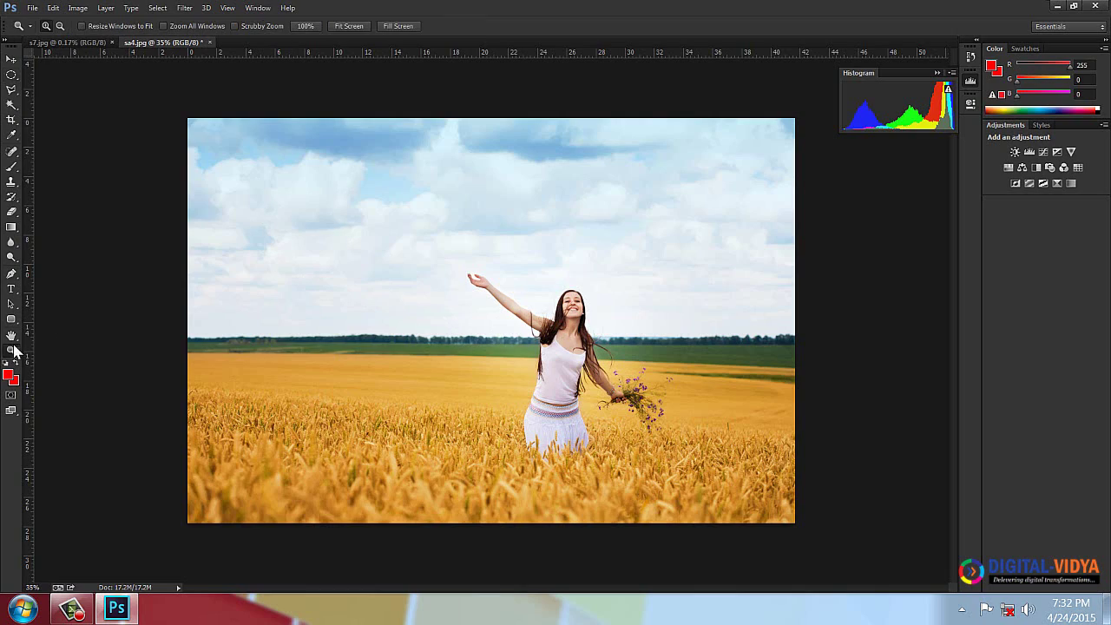
left_click_drag(482, 269, 696, 306)
left_click(614, 328, "alt")
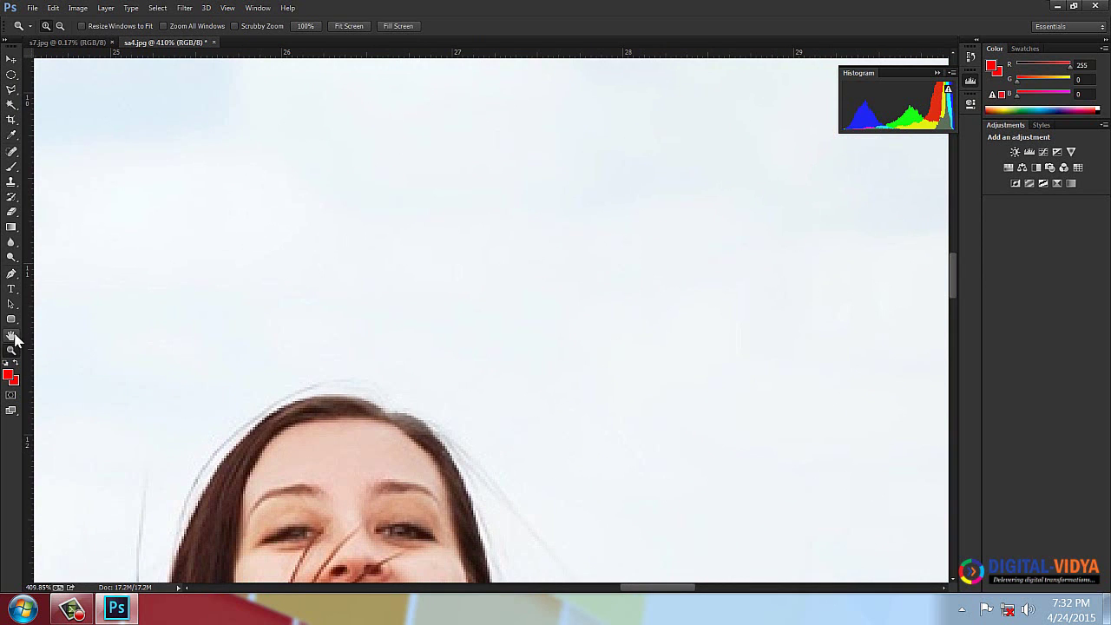
left_click(12, 336)
left_click_drag(297, 426, 640, 317)
left_click(11, 351)
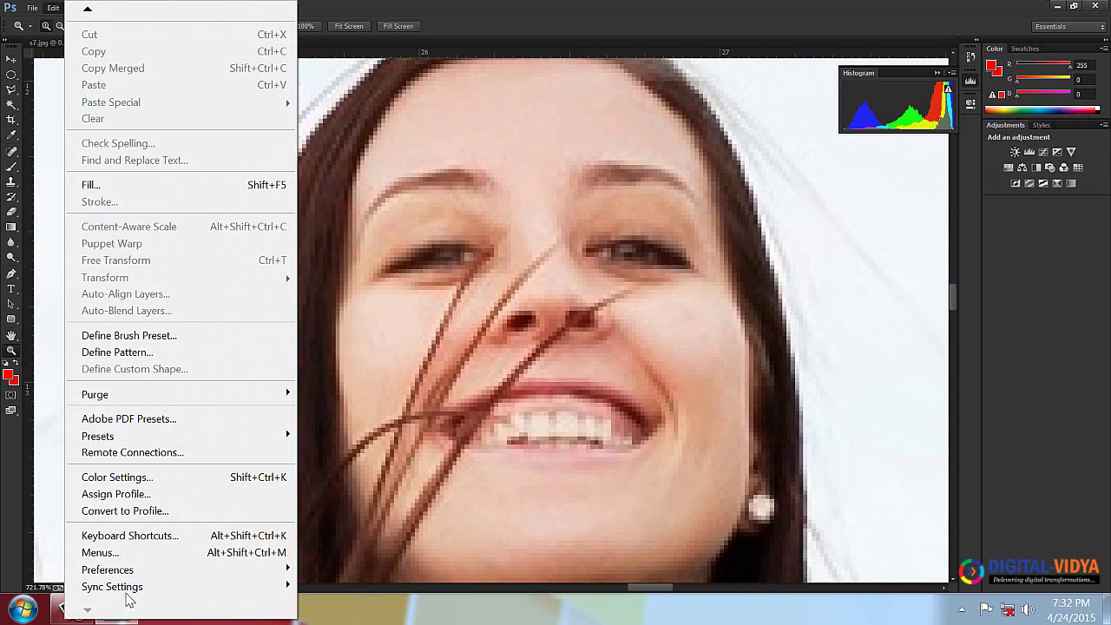
- Turn off the Zoom with Scroll Wheel preference and scroll the magnified portrait vertically to test the wheel's behaviour
mouse_move(129, 569)
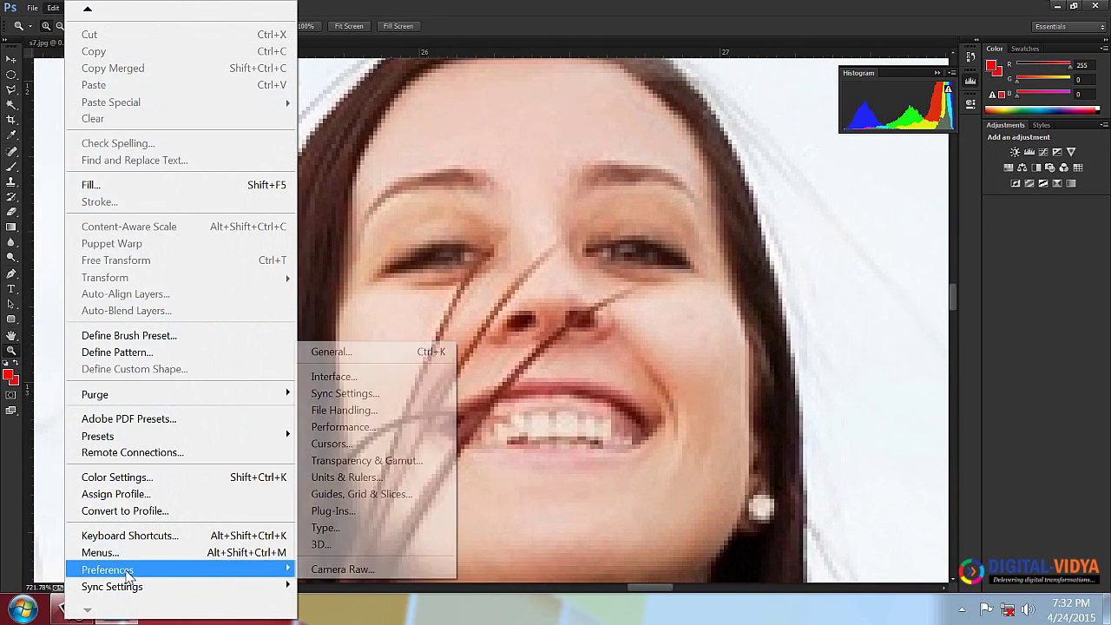
left_click(343, 352)
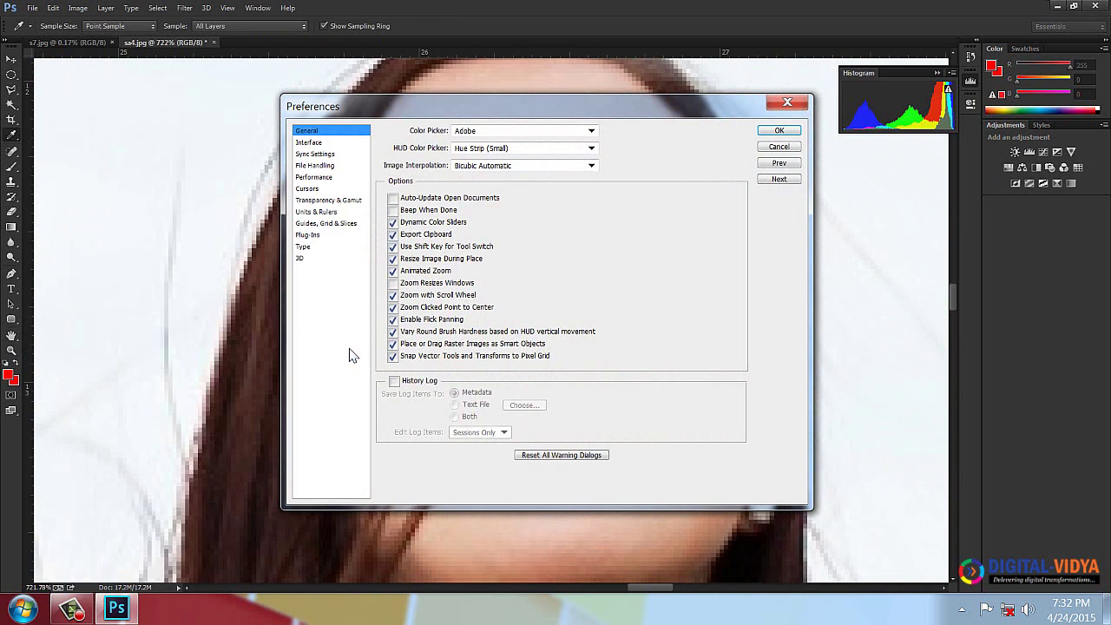
left_click(424, 295)
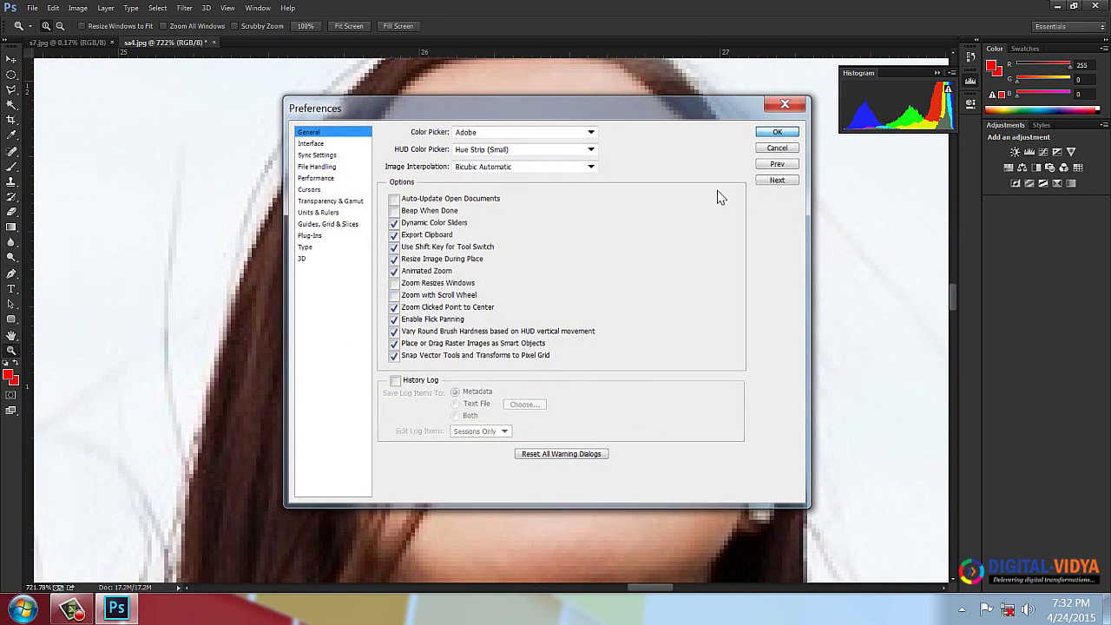
key("Return")
scroll(650, 323, "down", 10)
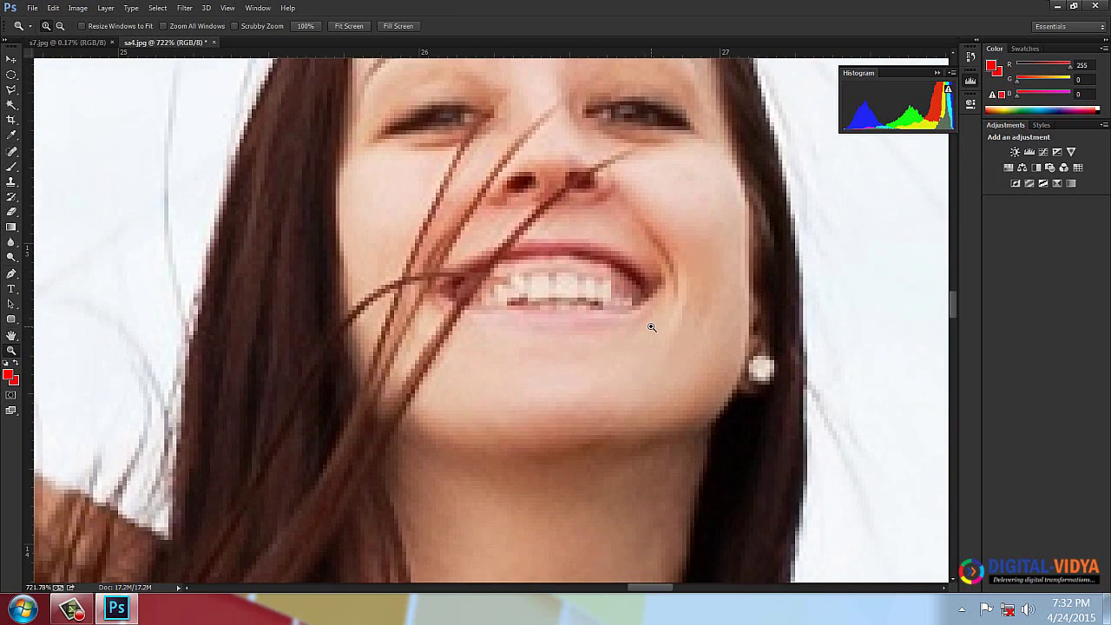
scroll(652, 322, "up", 10)
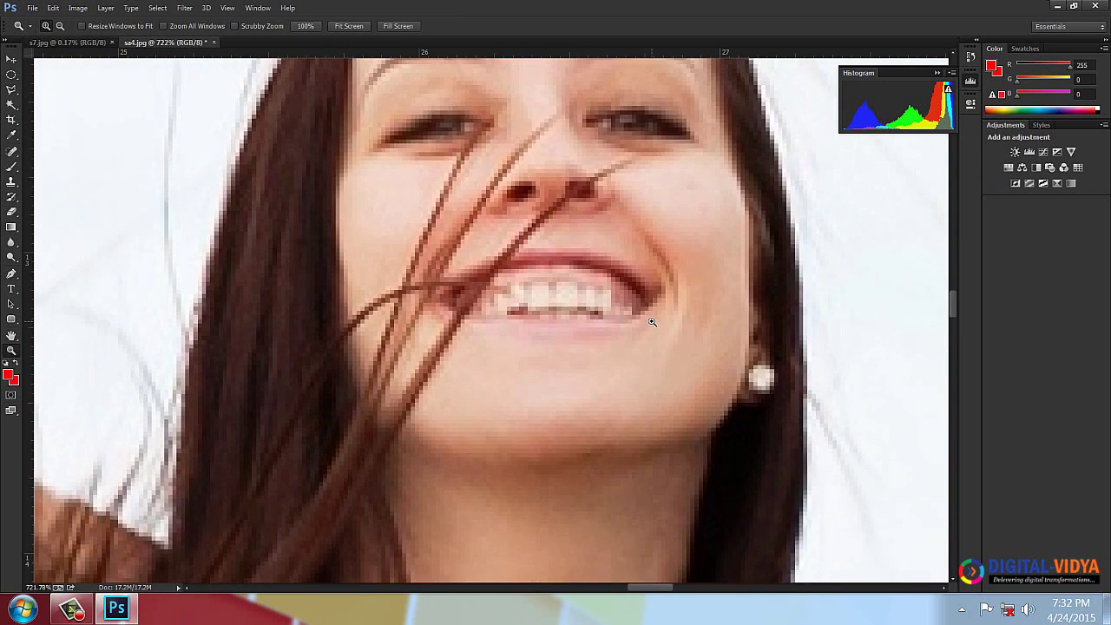
scroll(654, 321, "up", 3)
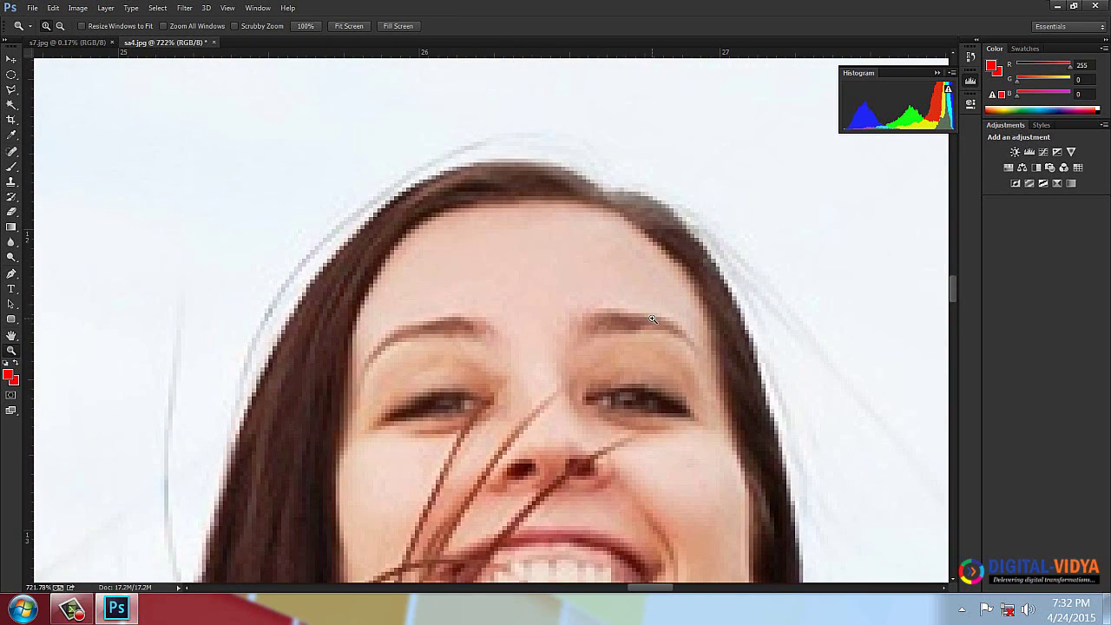
scroll(653, 319, "down", 10)
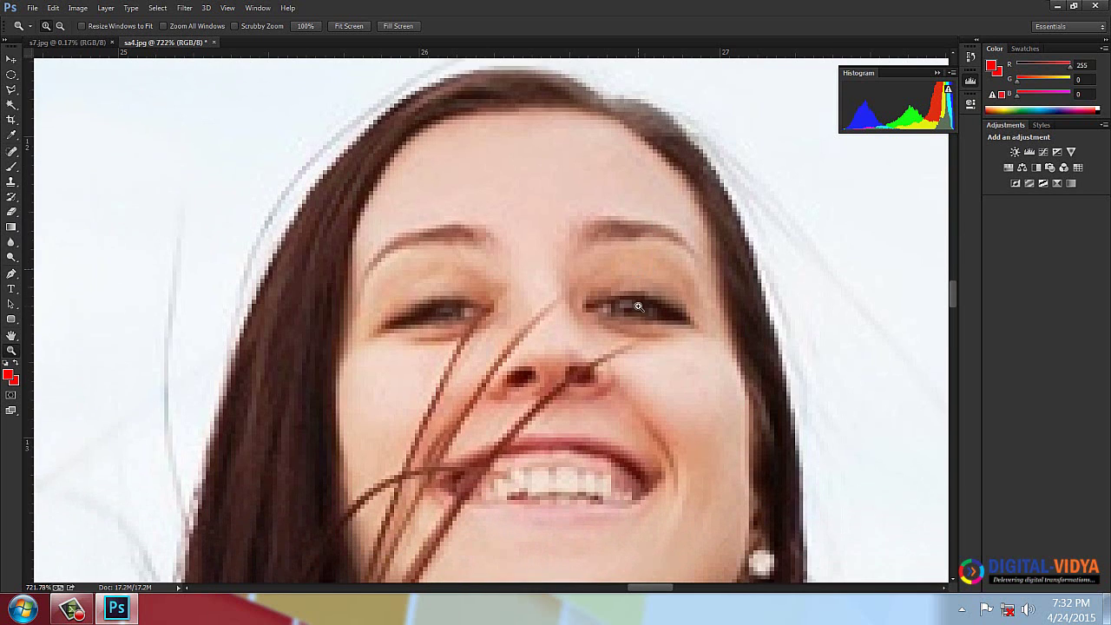
scroll(637, 300, "down", 2)
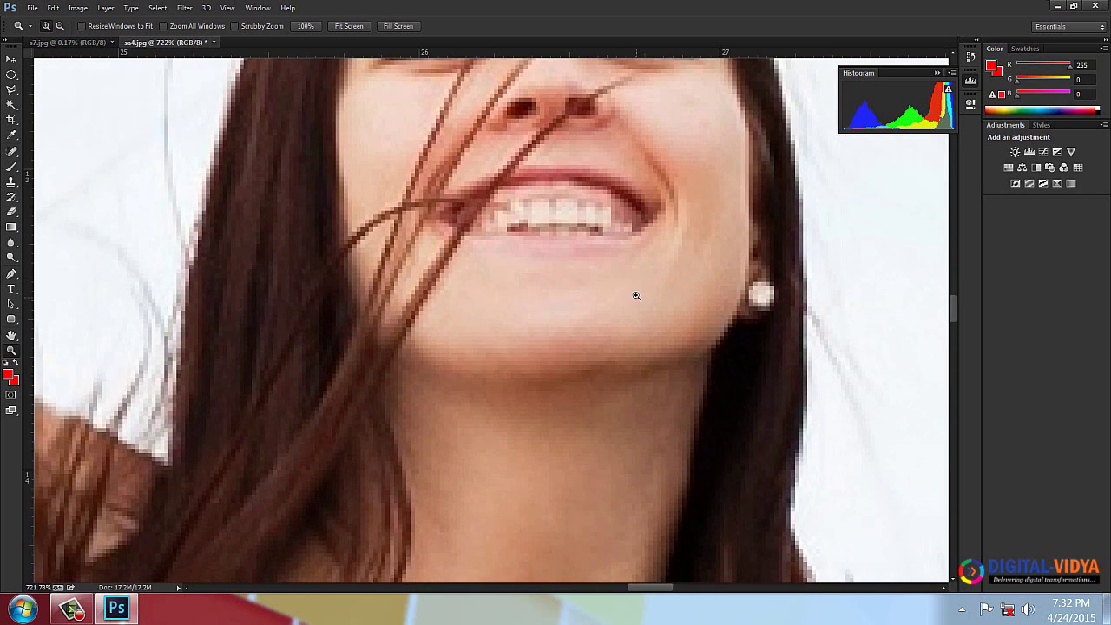
scroll(632, 288, "up", 3)
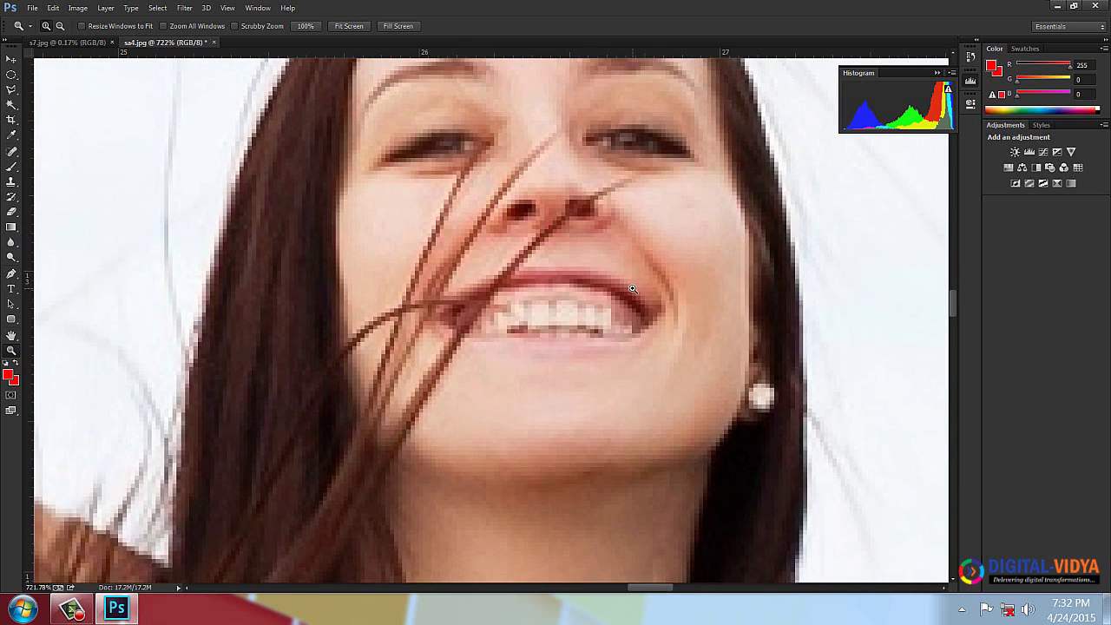
- Turn on the Zoom with Scroll Wheel preference and wheel-zoom in and out on the face, ending at 471.97%
left_click(53, 8)
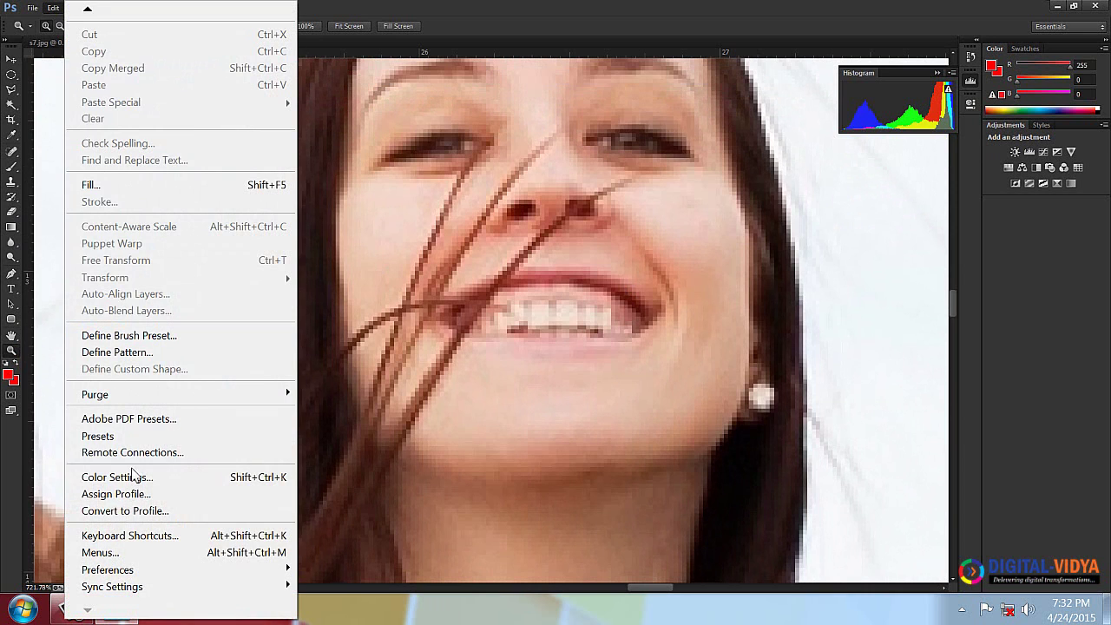
mouse_move(127, 574)
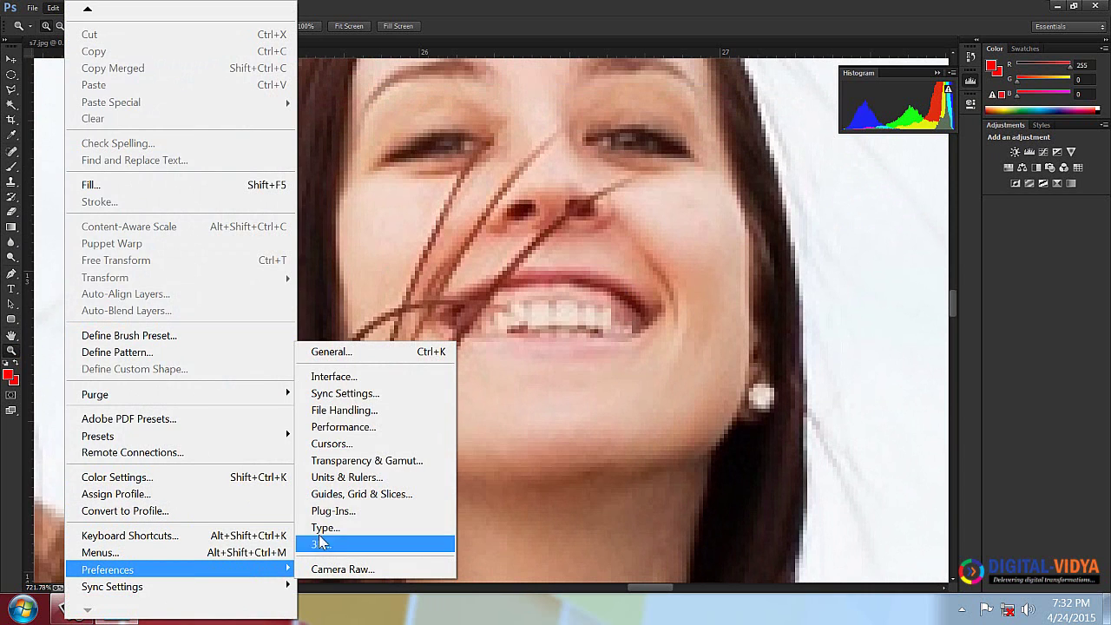
left_click(345, 352)
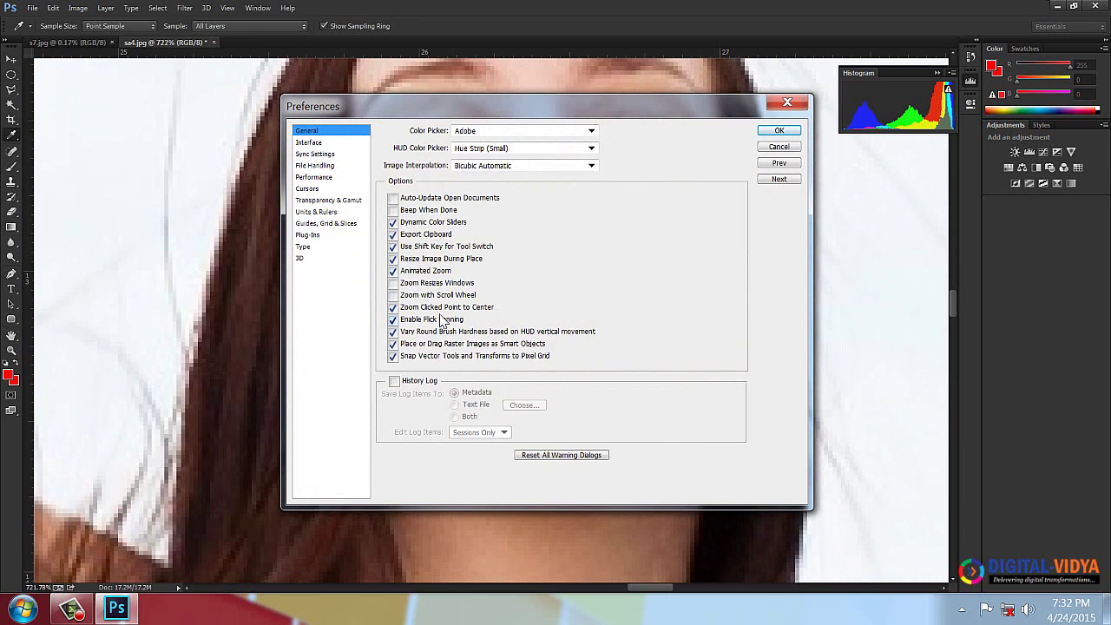
left_click(393, 295)
left_click(779, 132)
key("z")
scroll(567, 403, "up", 3)
scroll(567, 403, "down", 4)
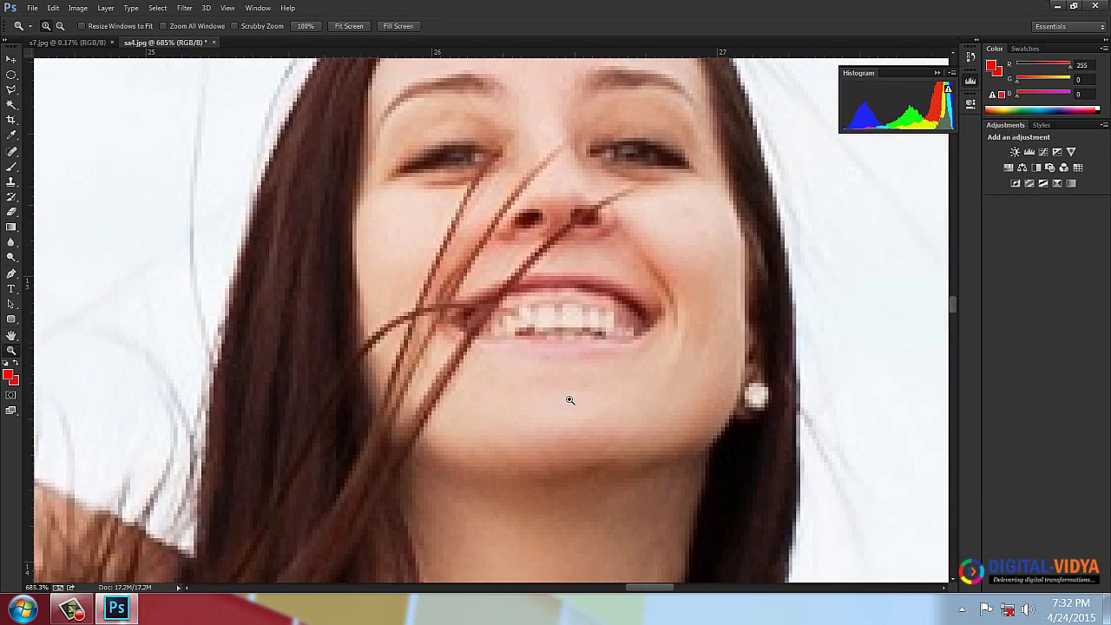
scroll(570, 400, "down", 3)
scroll(571, 399, "up", 6)
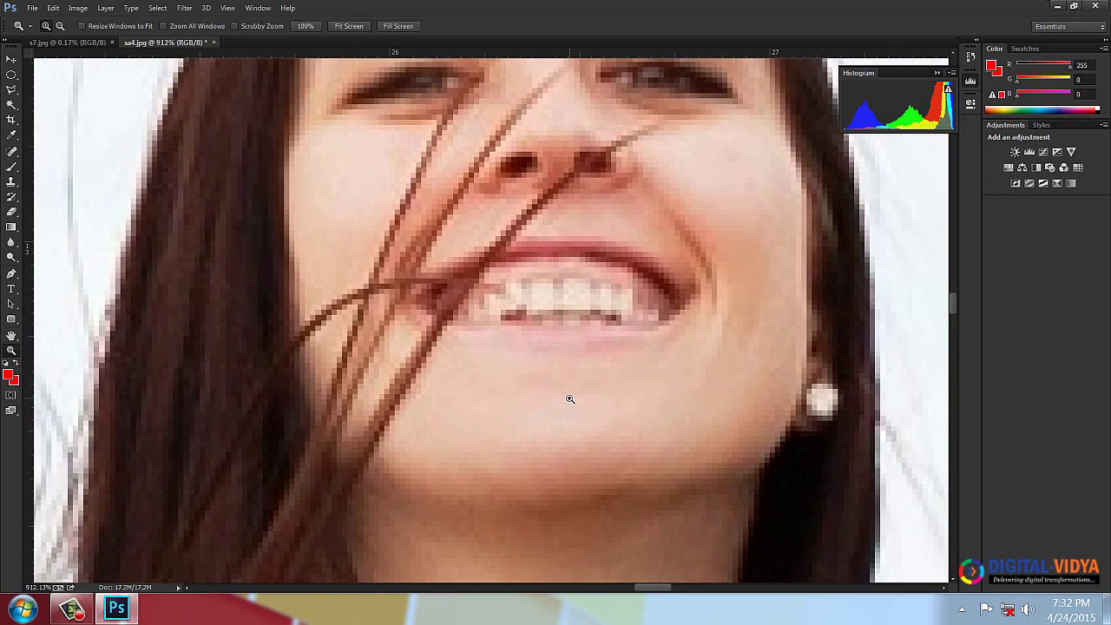
scroll(570, 398, "down", 4)
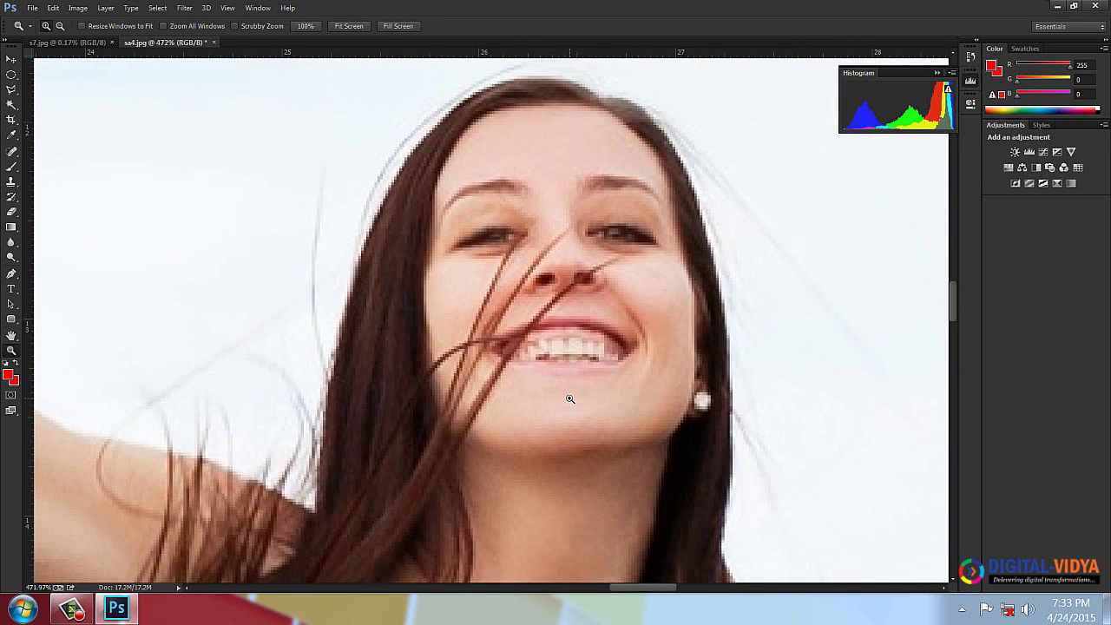
- Pan across sa4.jpg with the Hand tool to inspect the woman's raised hand and the purple flowers
left_click(11, 335)
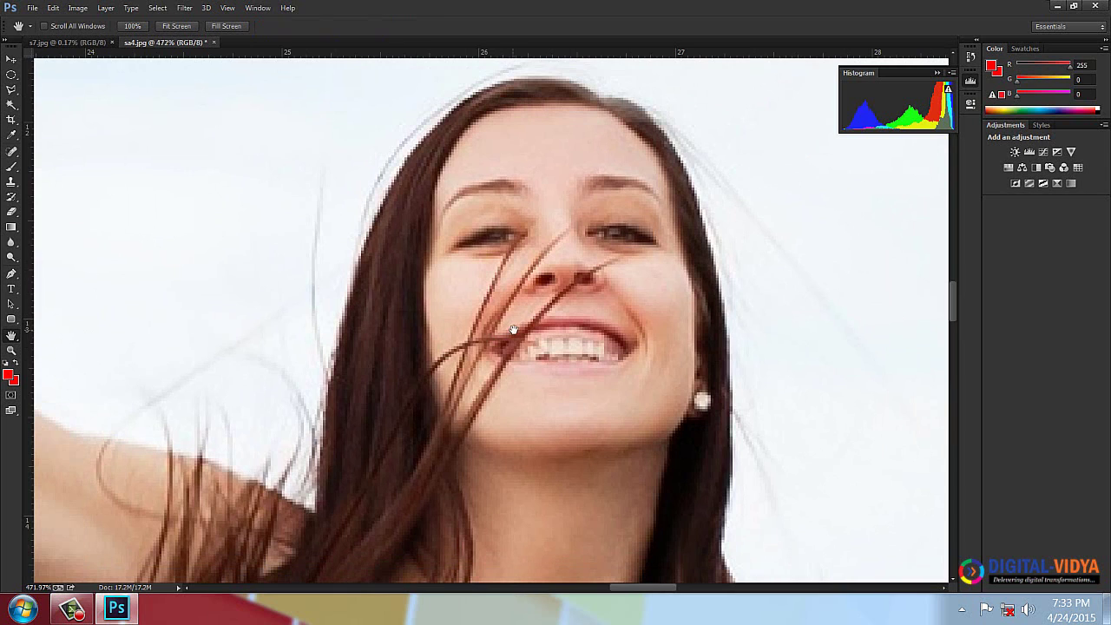
left_click(12, 350)
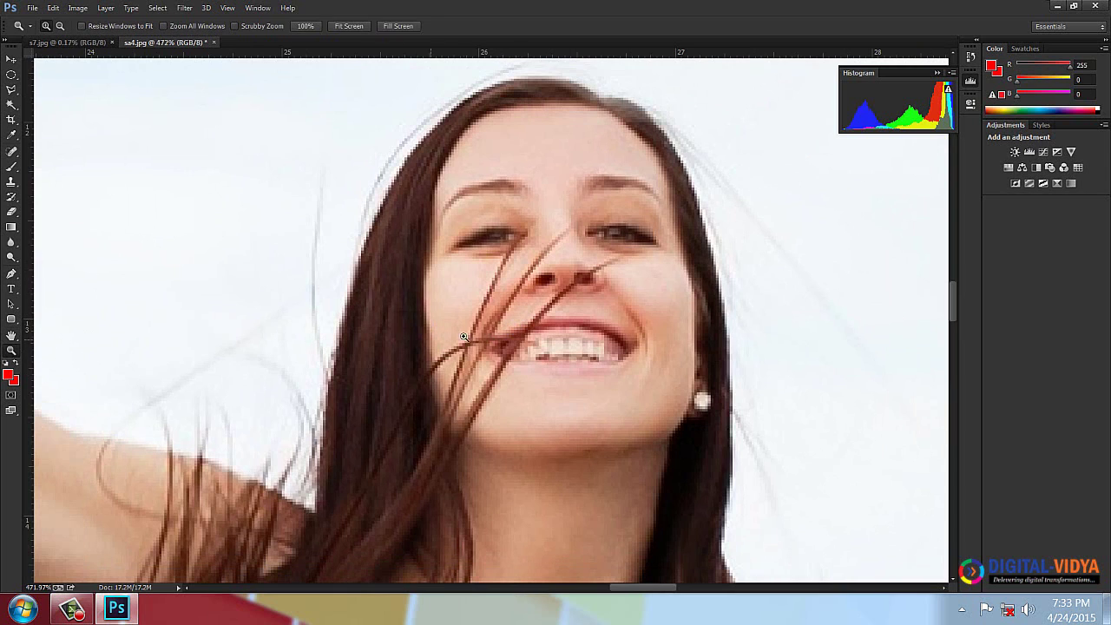
key("space")
key("h")
mouse_move(471, 290)
left_mouse_down()
mouse_move(500, 276)
mouse_move(526, 285)
mouse_move(496, 271)
mouse_move(487, 281)
mouse_move(494, 270)
mouse_move(591, 298)
mouse_move(474, 292)
mouse_move(478, 270)
left_mouse_up()
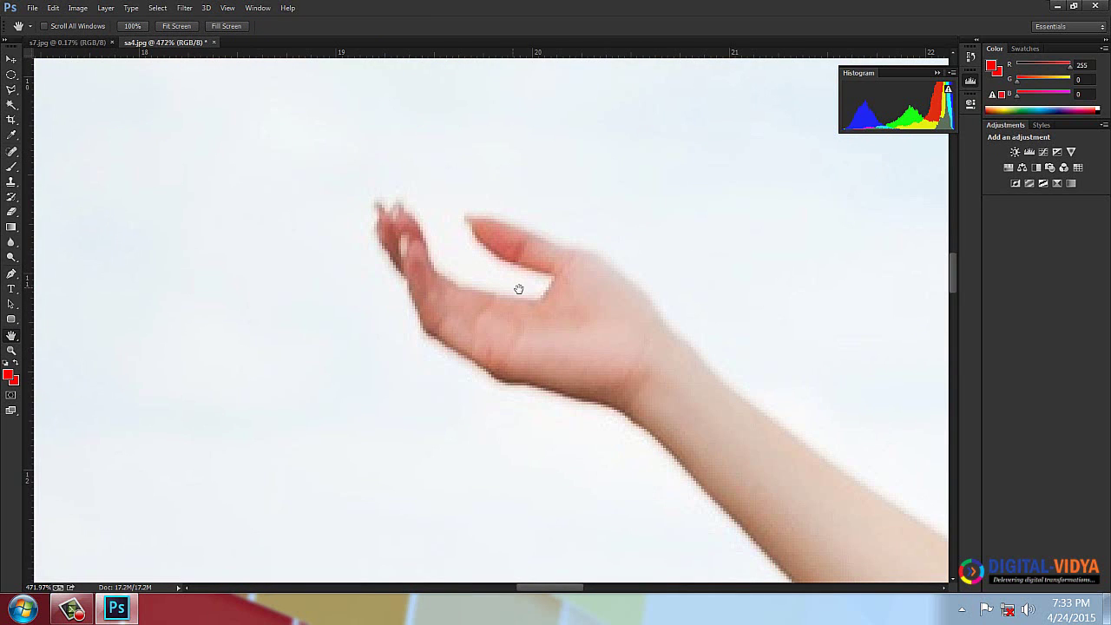
left_click_drag(523, 293, 673, 399)
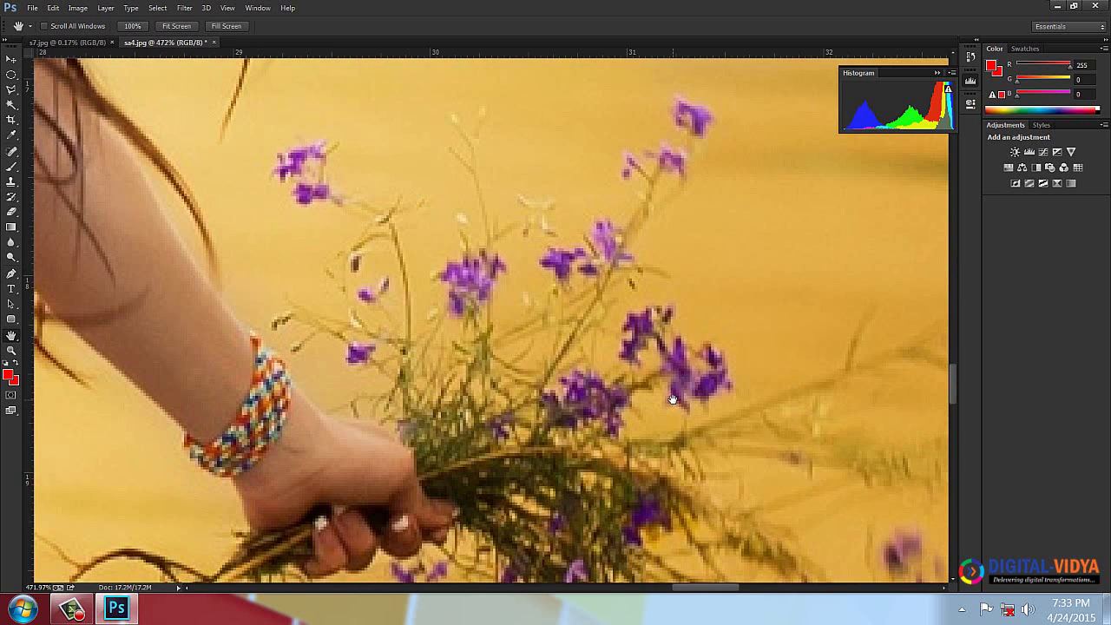
- Close both open images, sa4.jpg and s7.jpg
left_click(214, 41)
left_click(558, 231)
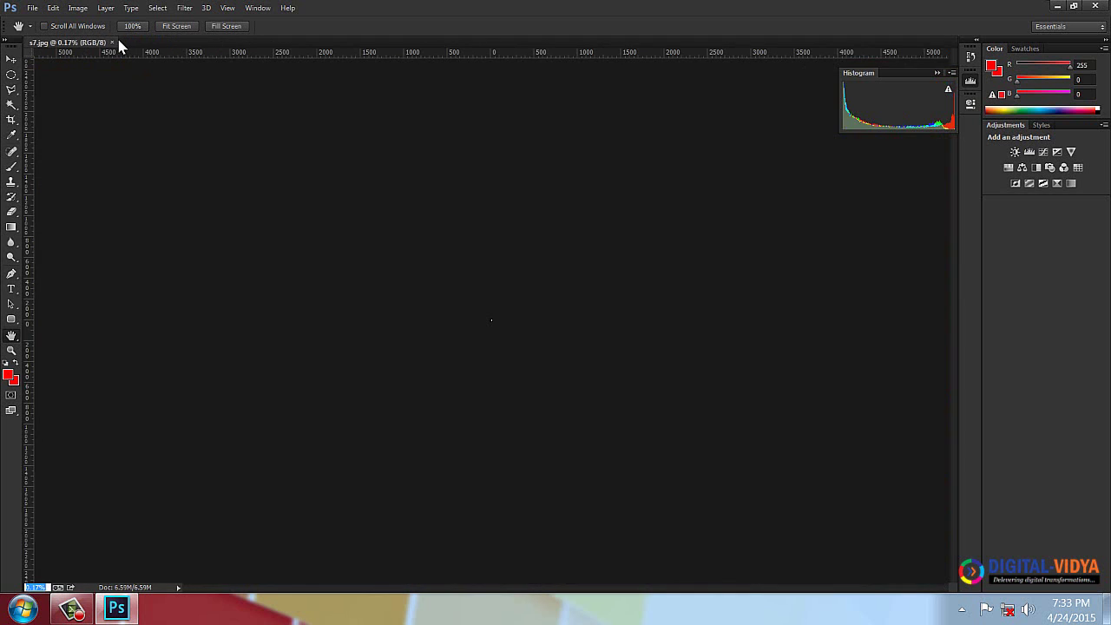
left_click(112, 41)
- Open s14.jpg and s16.jpg together from the faceportraits folder
double_click(390, 231)
left_click(393, 224)
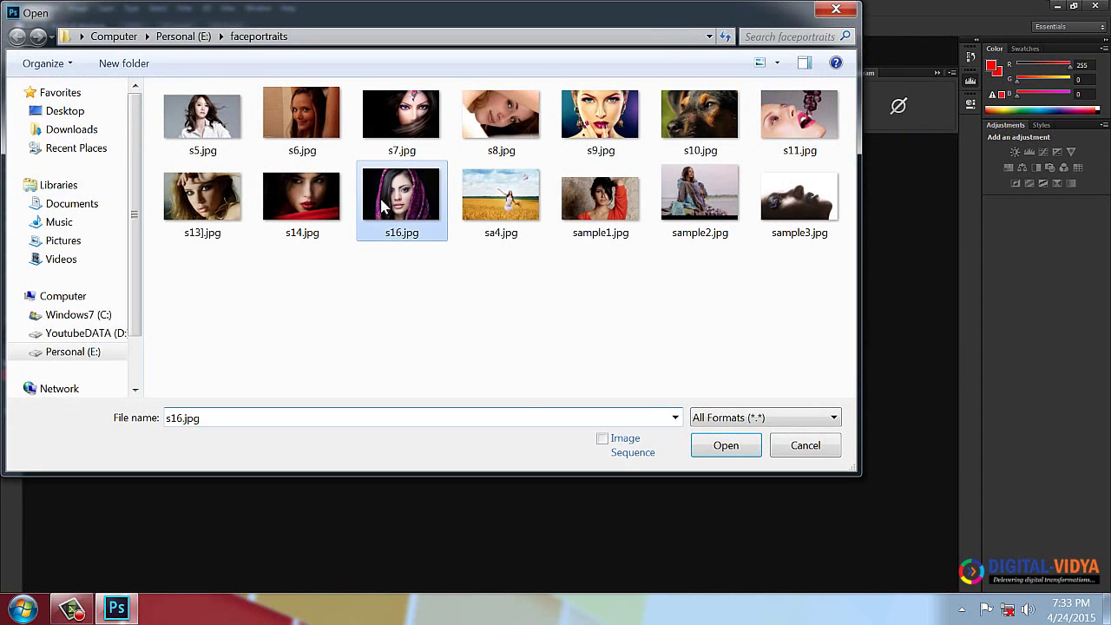
left_click(303, 195, "ctrl")
key("Return")
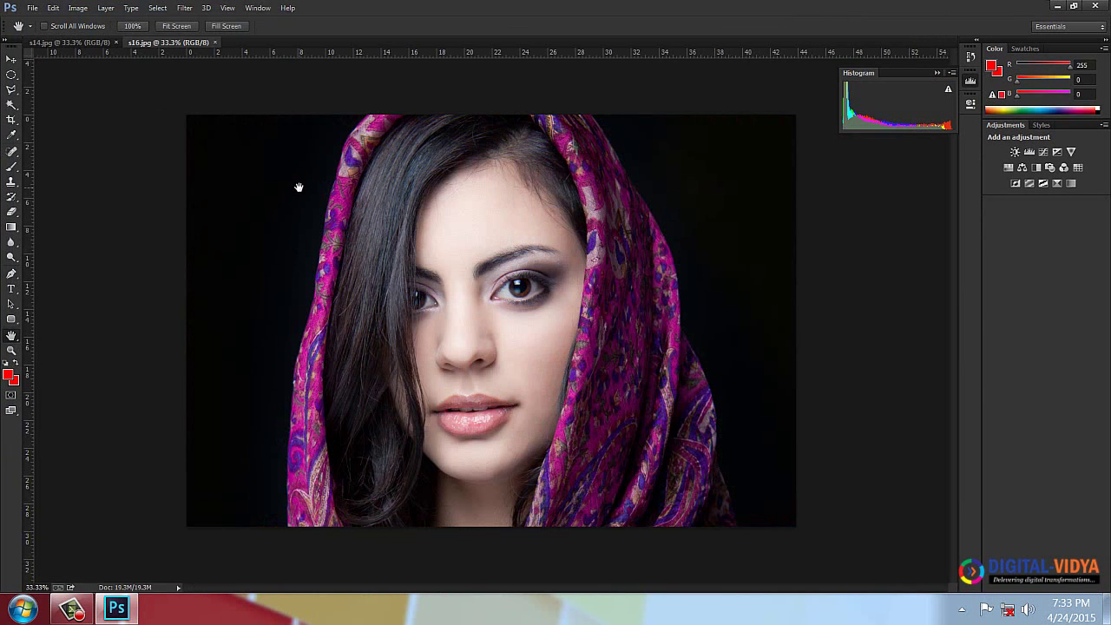
- Arrange the two images in a 2-up Vertical layout and zoom only s16.jpg in to about 150%
left_click(11, 350)
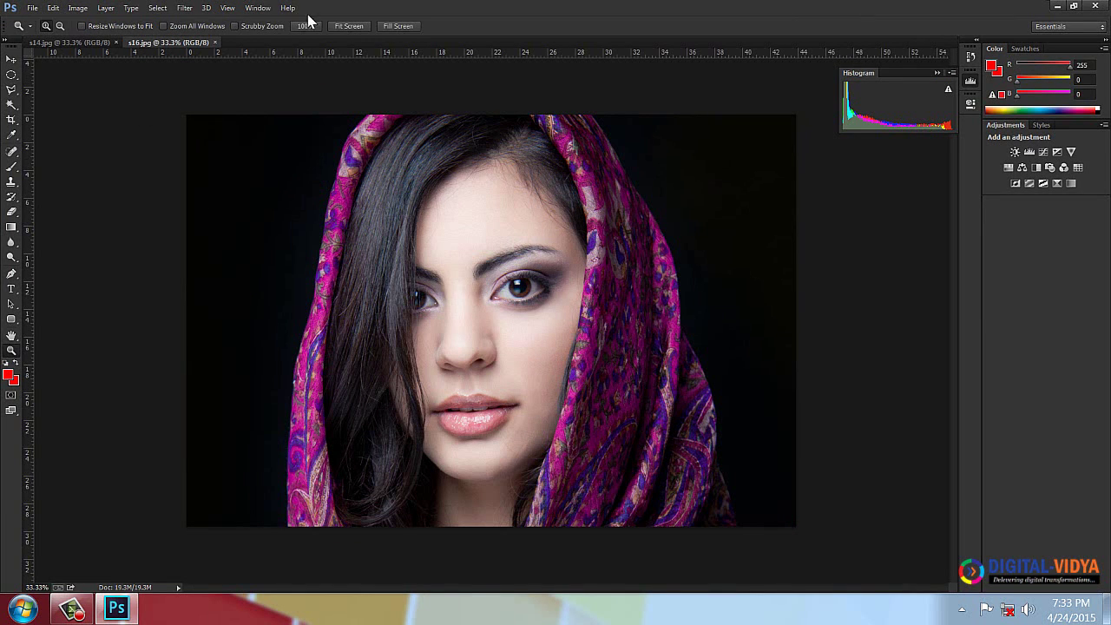
left_click(265, 8)
mouse_move(312, 15)
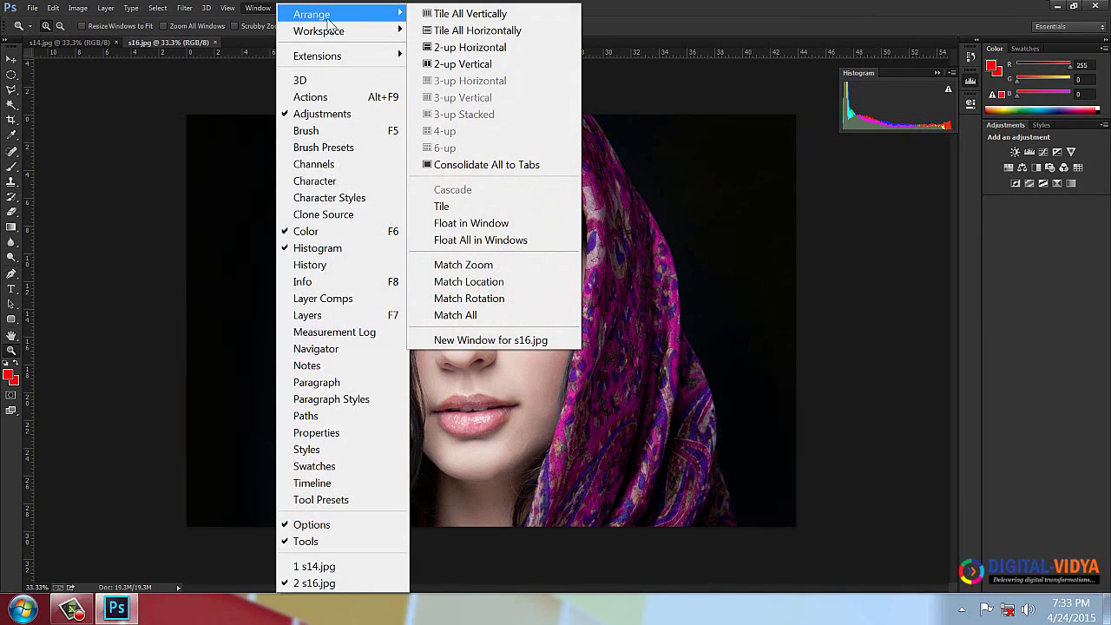
left_click(460, 67)
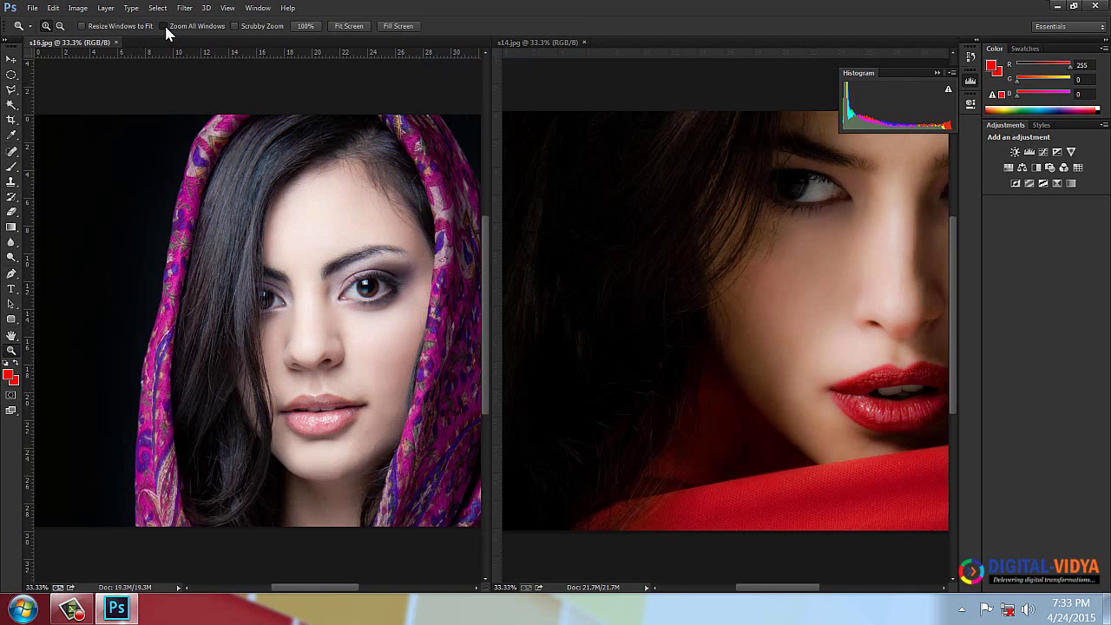
left_click_drag(249, 264, 339, 308)
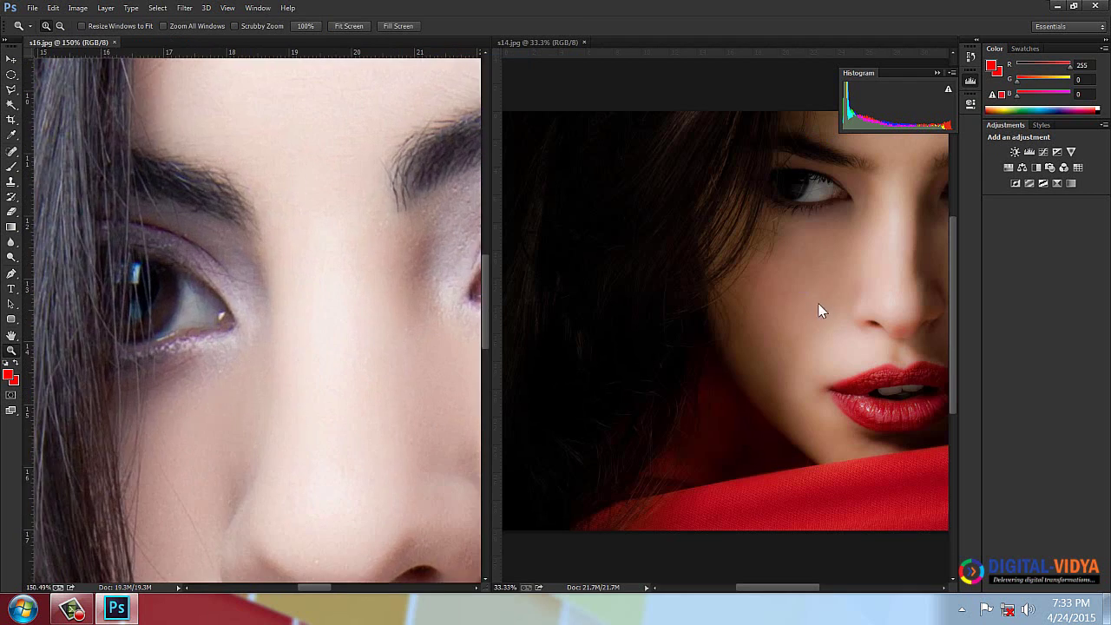
- Enable Zoom All Windows and zoom both portraits in and back out together to 97.86%
left_click(164, 26)
left_click_drag(415, 263, 323, 310)
key("alt")
left_click(316, 332, "alt")
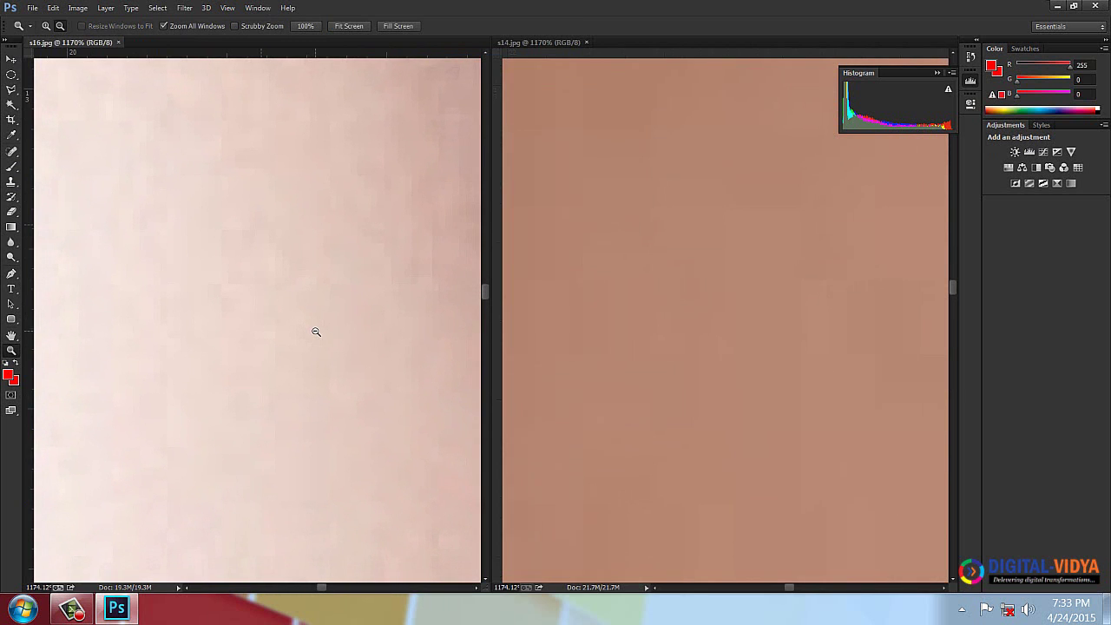
left_click_drag(316, 332, 316, 332)
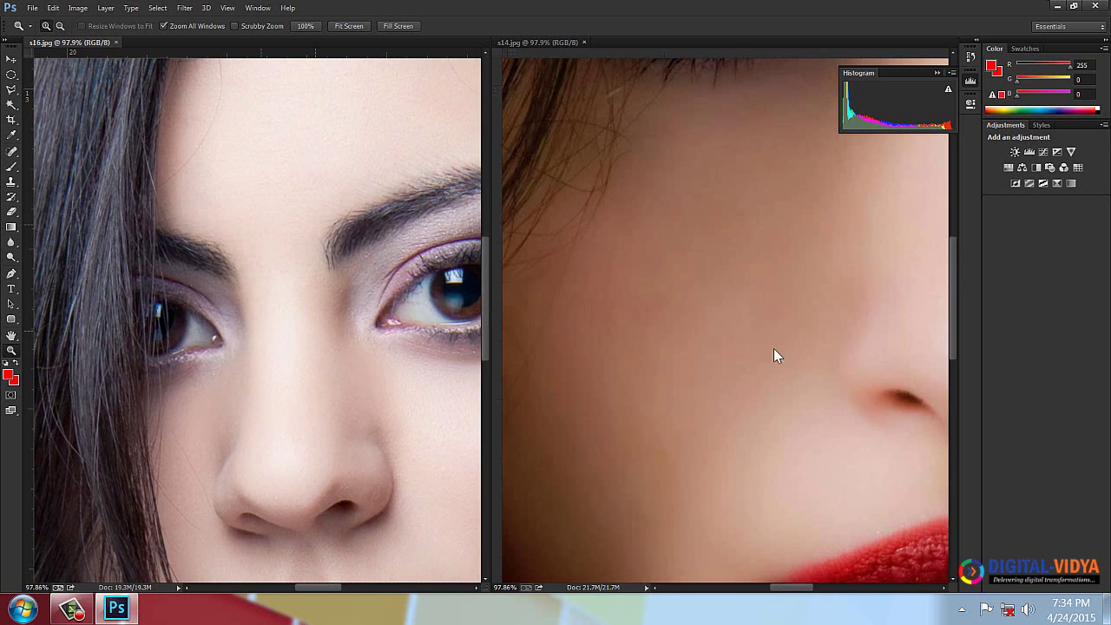
- Pan s16.jpg alone with the Hand tool across the eye, nose and lips
left_click(12, 335)
left_click_drag(354, 206, 266, 122)
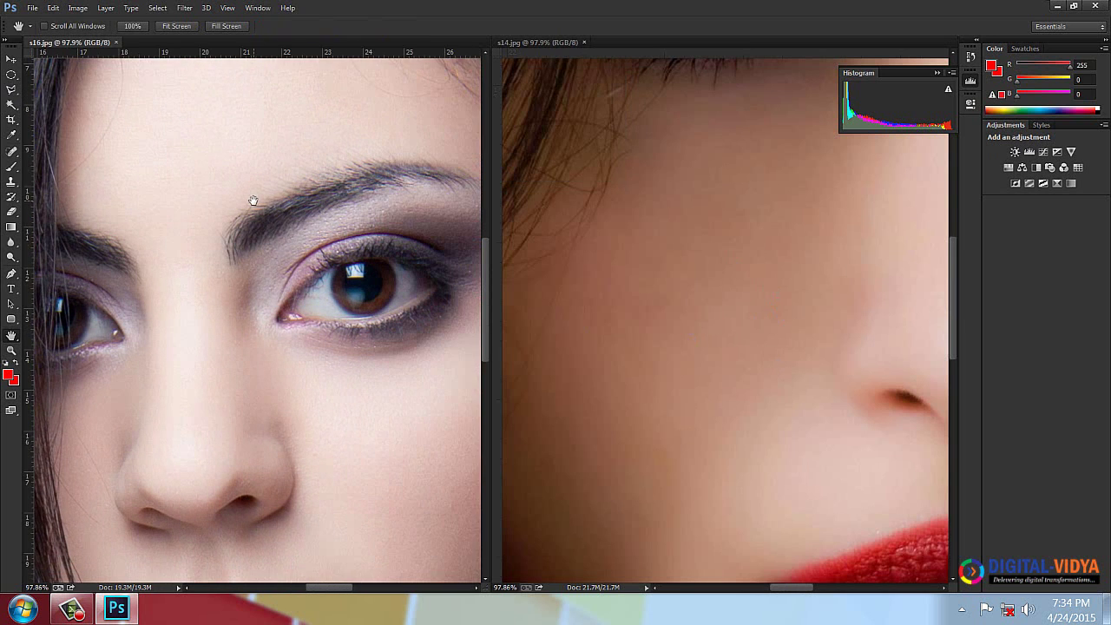
left_click_drag(234, 368, 283, 269)
key("ctrl+r")
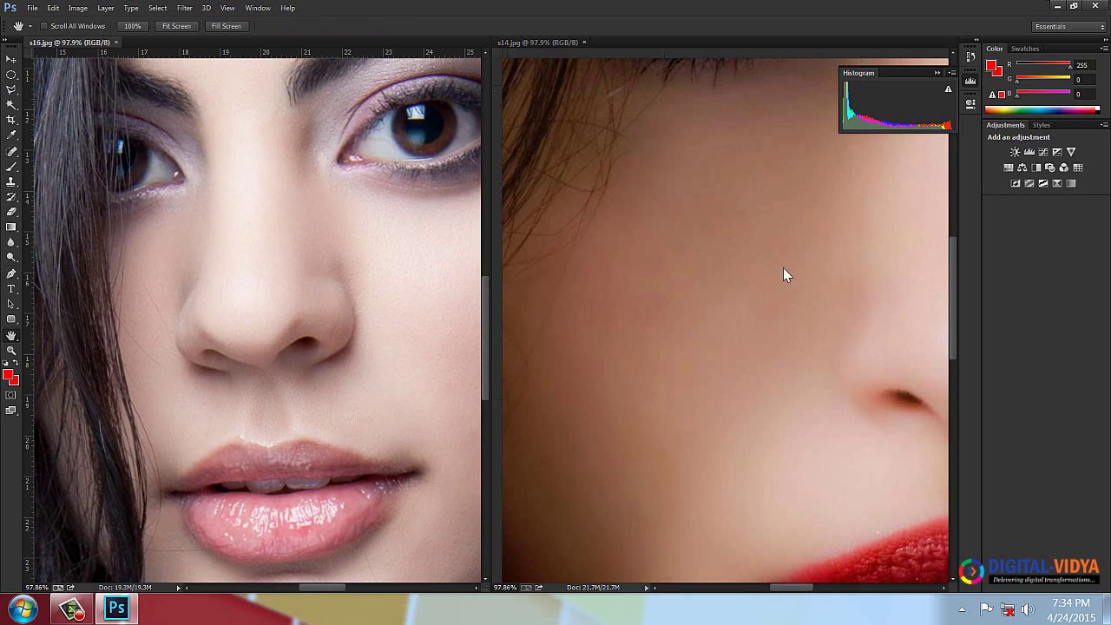
- Enable Scroll All Windows for the Hand tool and pan both portraits together
left_click(45, 26)
left_click_drag(258, 256, 211, 248)
left_click_drag(302, 383, 305, 361)
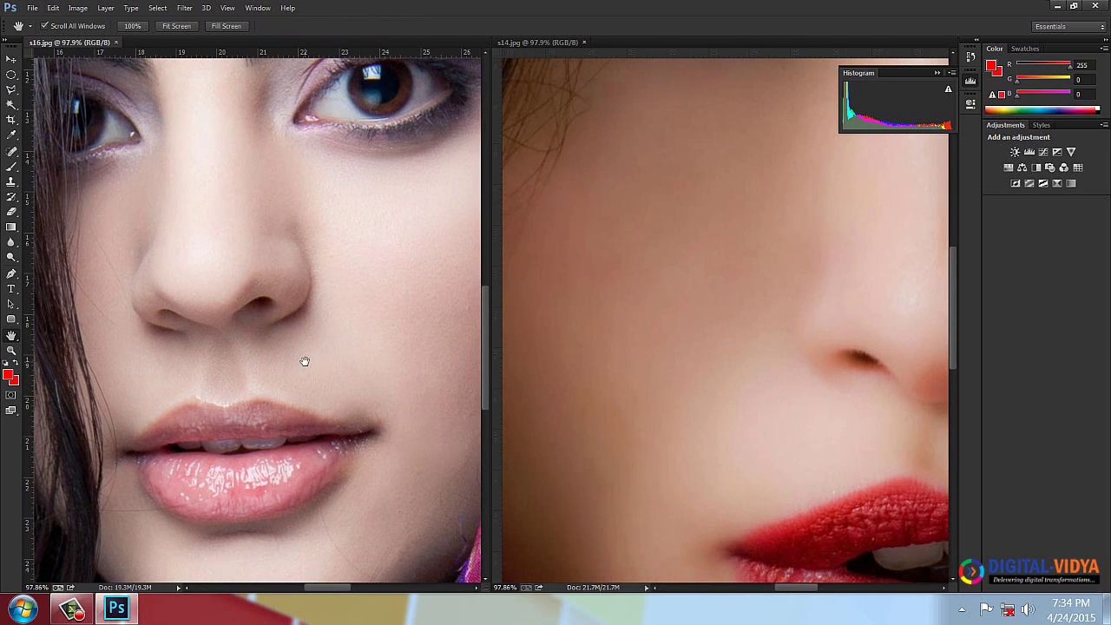